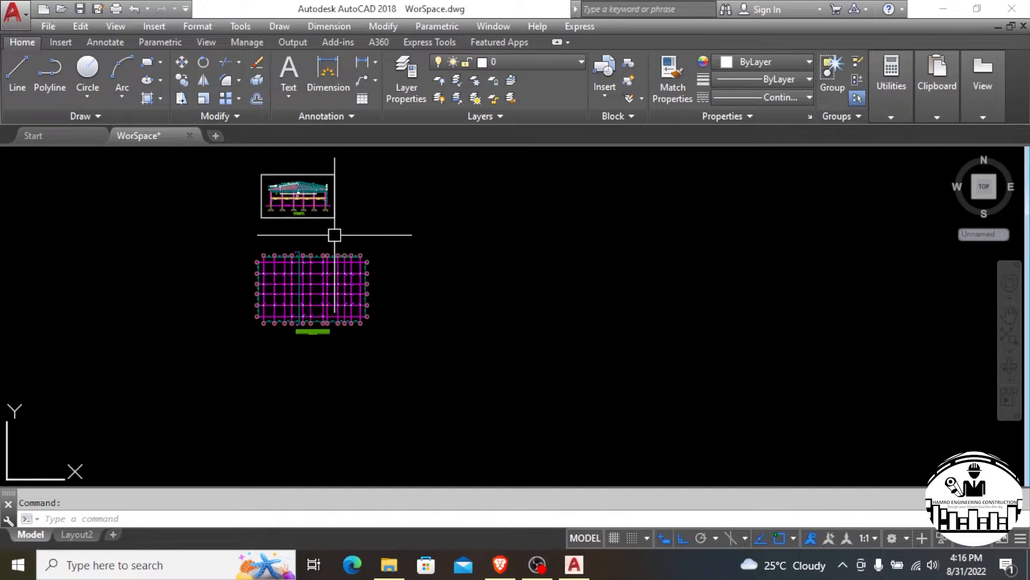
{"action": "scroll", "coordinate": [334, 235], "scroll_direction": "up", "scroll_amount": 1}
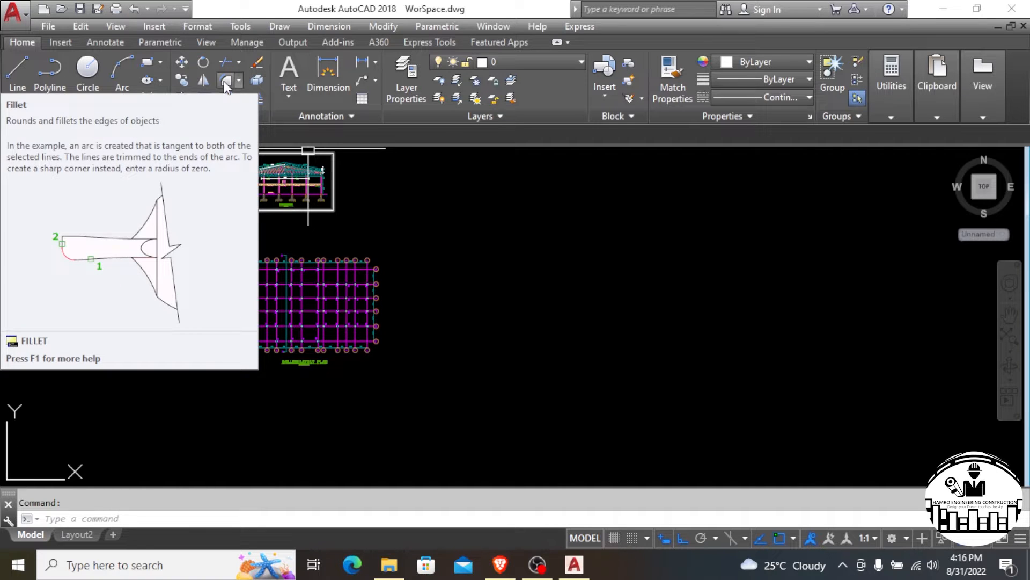
{"action": "left_click", "coordinate": [239, 81]}
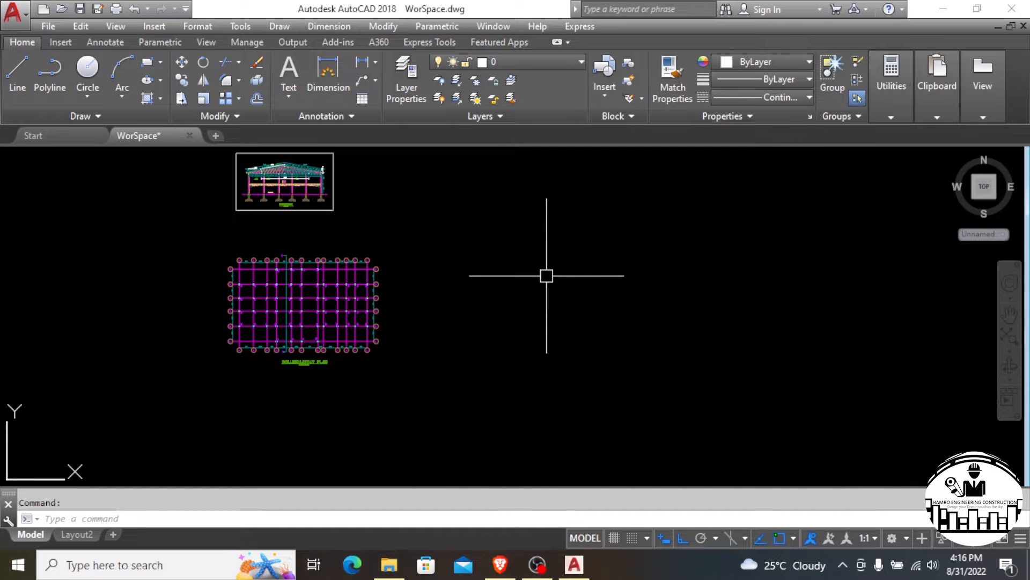
{"action": "scroll", "coordinate": [671, 329], "scroll_direction": "down", "scroll_amount": 1}
{"action": "scroll", "coordinate": [356, 189], "scroll_direction": "up", "scroll_amount": 2}
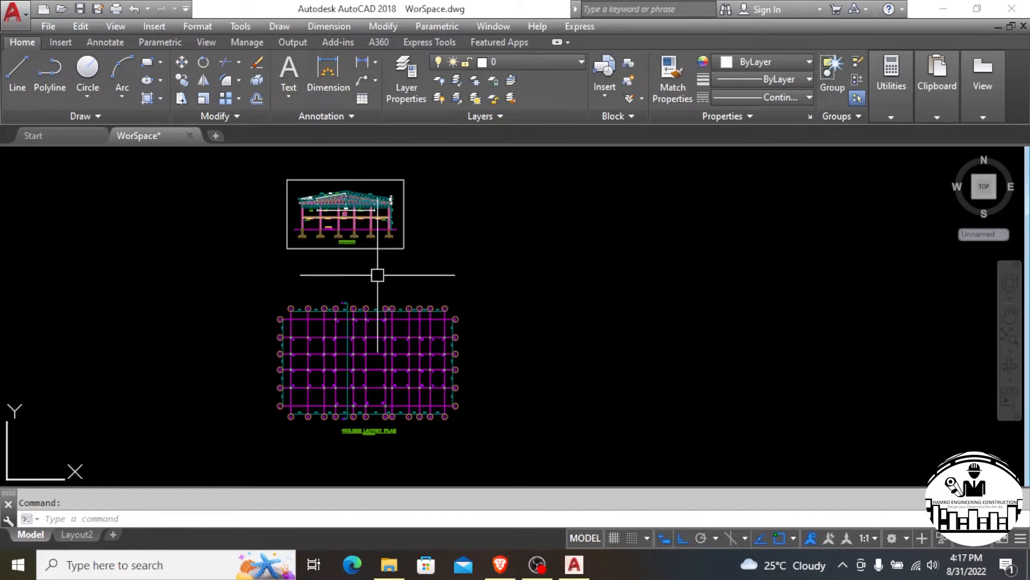
{"action": "scroll", "coordinate": [378, 208], "scroll_direction": "up", "scroll_amount": 2}
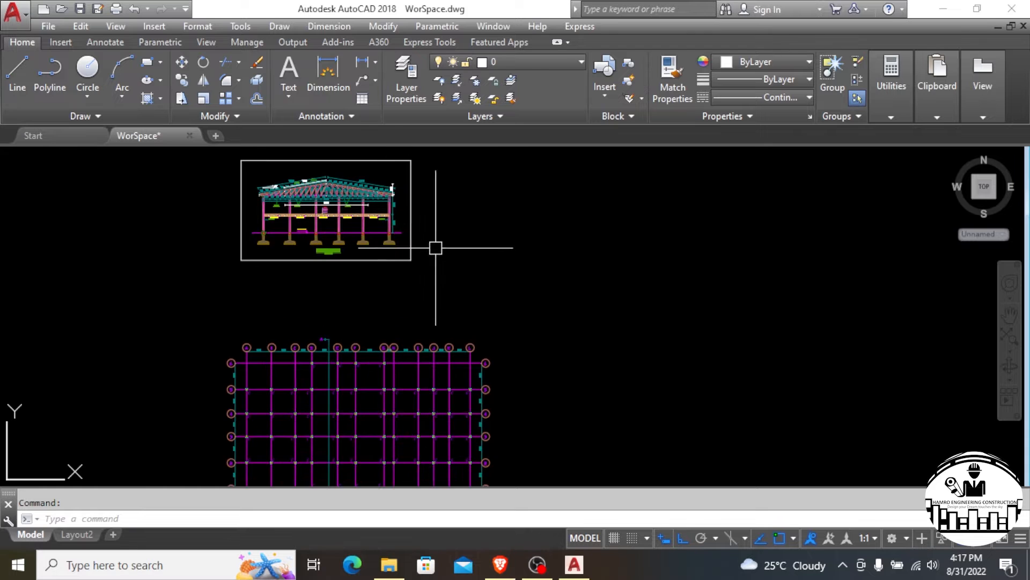
{"action": "scroll", "coordinate": [455, 259], "scroll_direction": "down", "scroll_amount": 1}
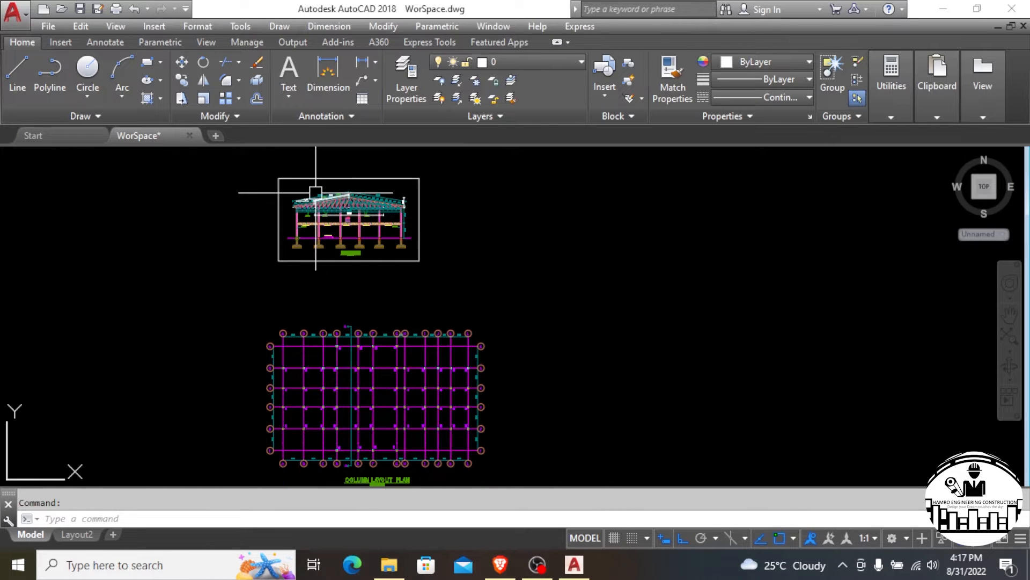
{"action": "scroll", "coordinate": [310, 200], "scroll_direction": "up", "scroll_amount": 2}
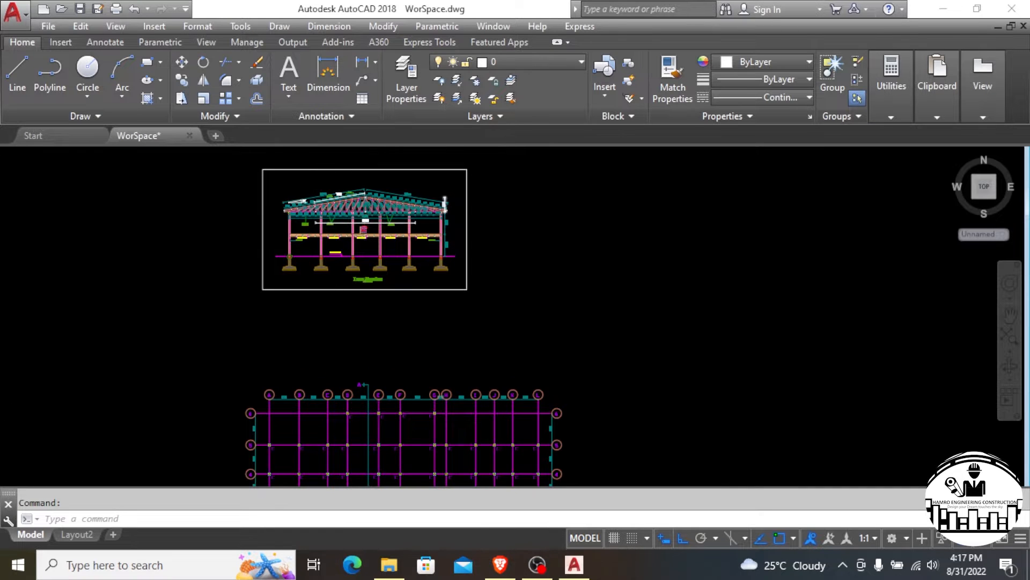
Step: Move the whole column layout plan 50 units horizontally to the right, using the column at grid A-2 as base point
{"action": "scroll", "coordinate": [365, 210], "scroll_direction": "down", "scroll_amount": 3}
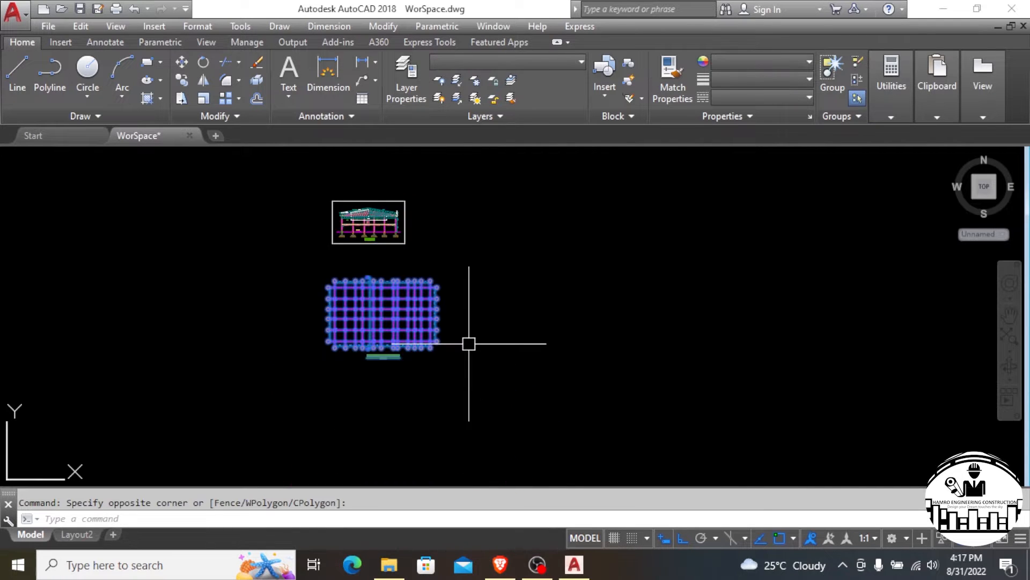
{"action": "left_click", "coordinate": [384, 26]}
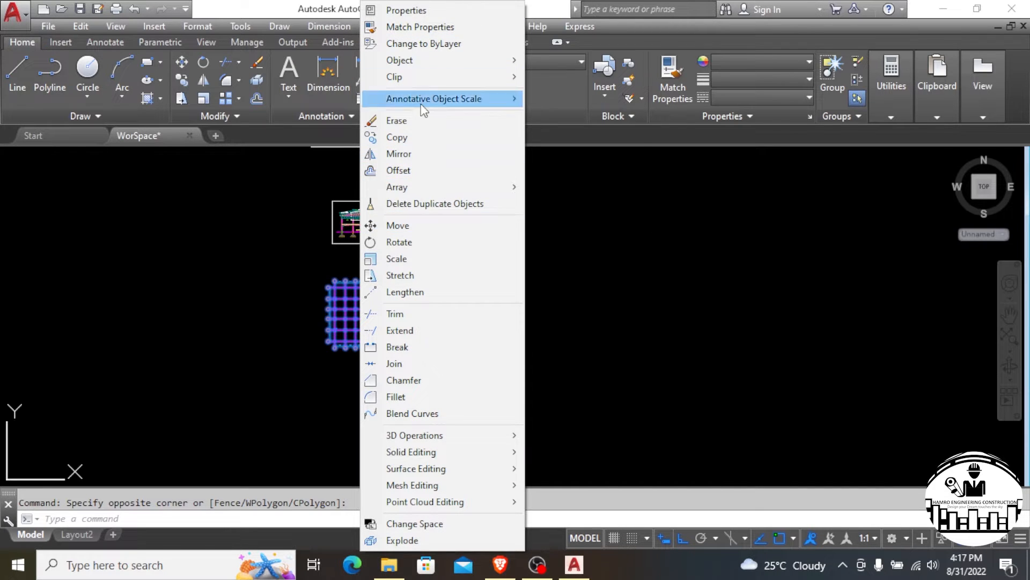
{"action": "left_click", "coordinate": [431, 226]}
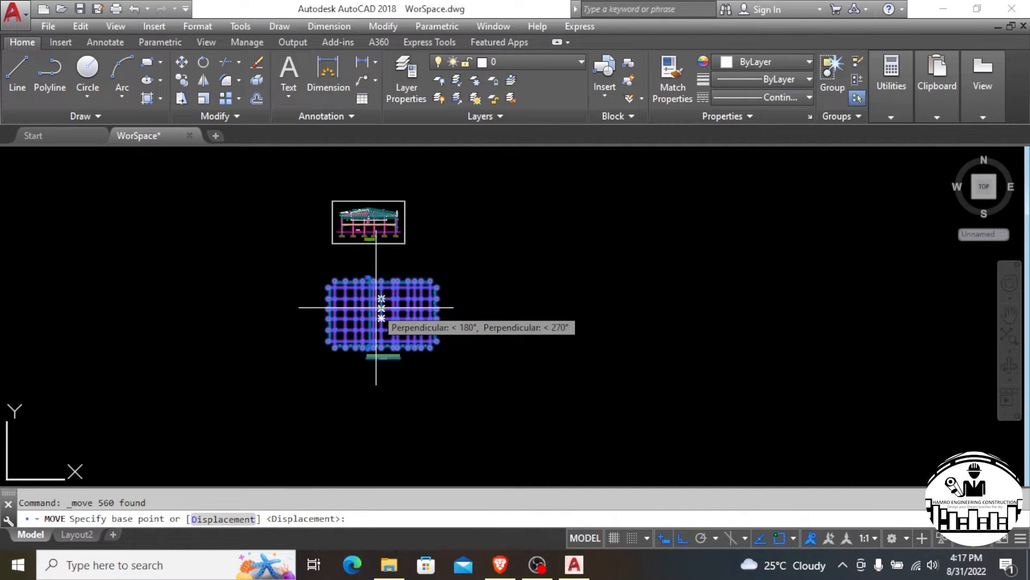
{"action": "scroll", "coordinate": [350, 345], "scroll_direction": "up", "scroll_amount": 1}
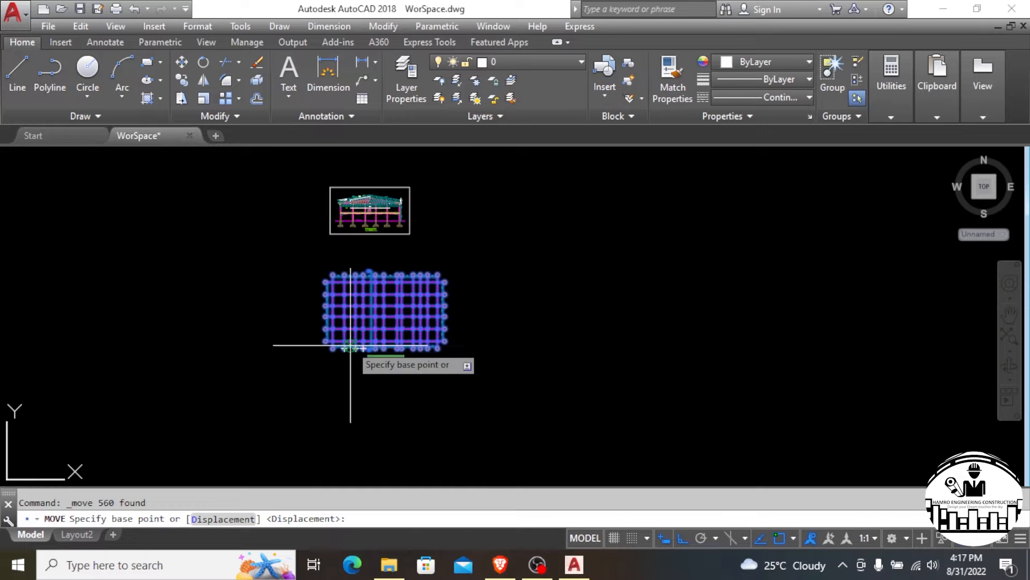
{"action": "scroll", "coordinate": [350, 345], "scroll_direction": "up", "scroll_amount": 7}
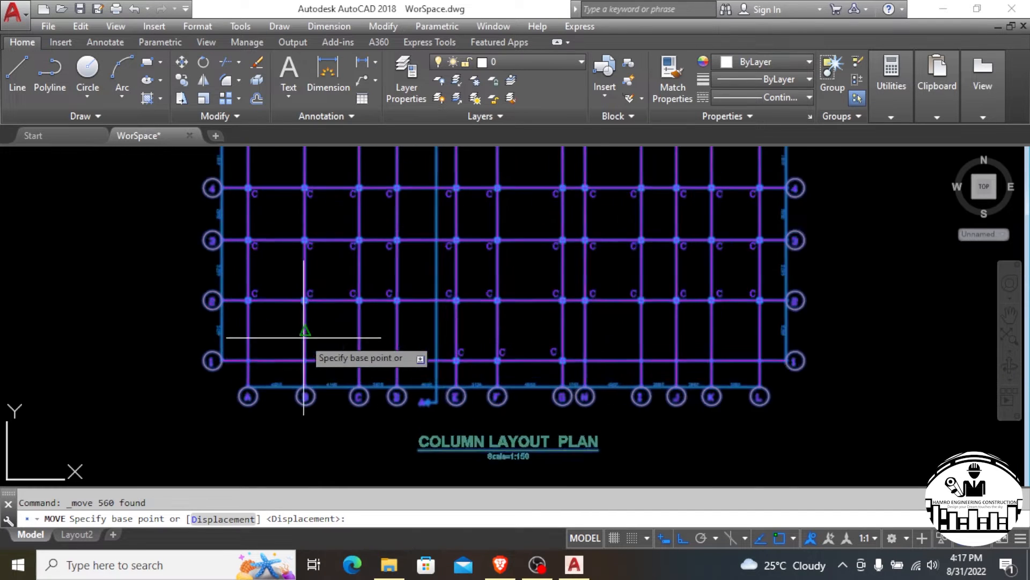
{"action": "scroll", "coordinate": [304, 337], "scroll_direction": "up", "scroll_amount": 6}
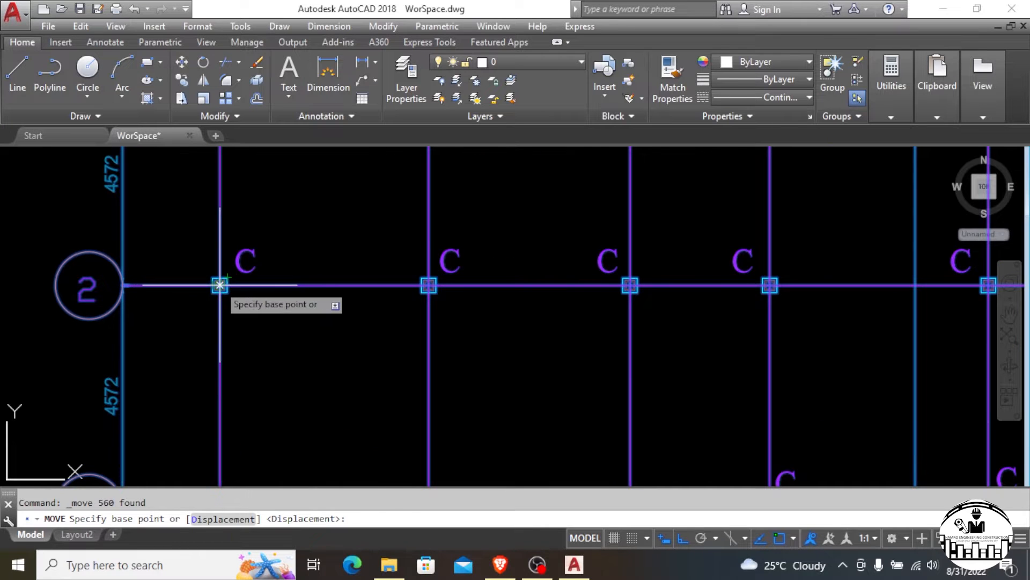
{"action": "left_click", "coordinate": [220, 284]}
{"action": "scroll", "coordinate": [62, 285], "scroll_direction": "down", "scroll_amount": 6}
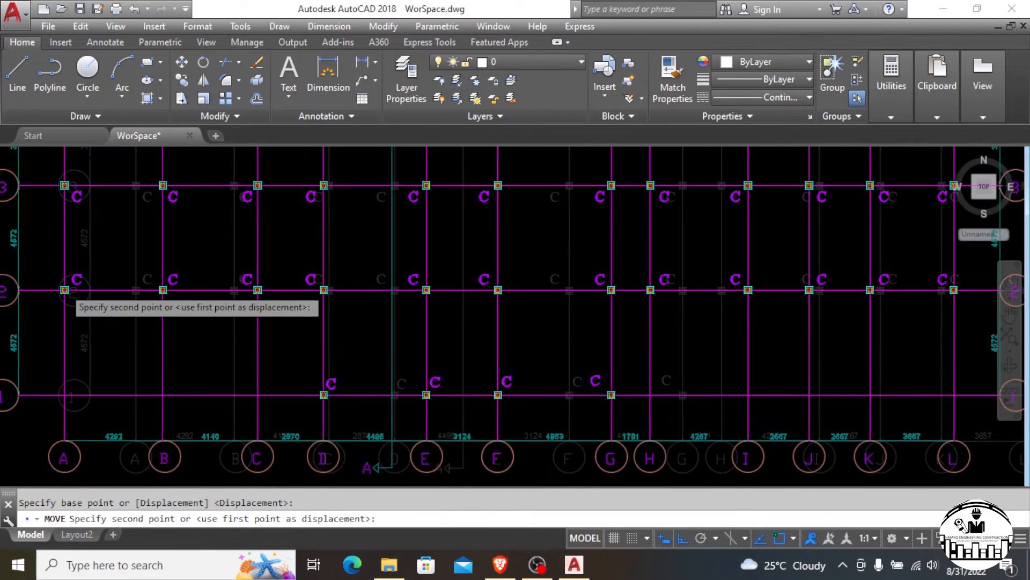
{"action": "scroll", "coordinate": [70, 280], "scroll_direction": "down", "scroll_amount": 5}
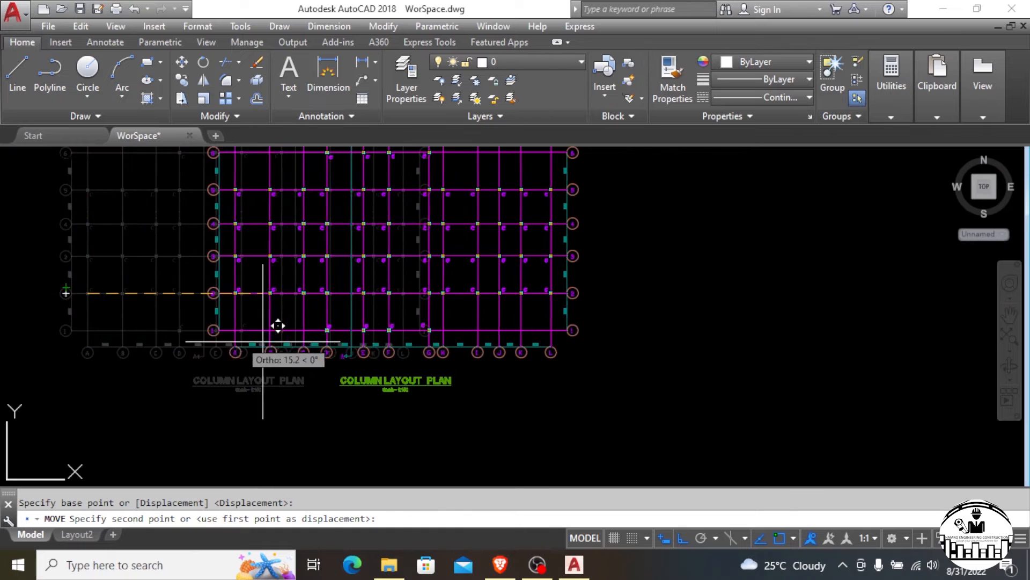
{"action": "scroll", "coordinate": [386, 349], "scroll_direction": "down", "scroll_amount": 2}
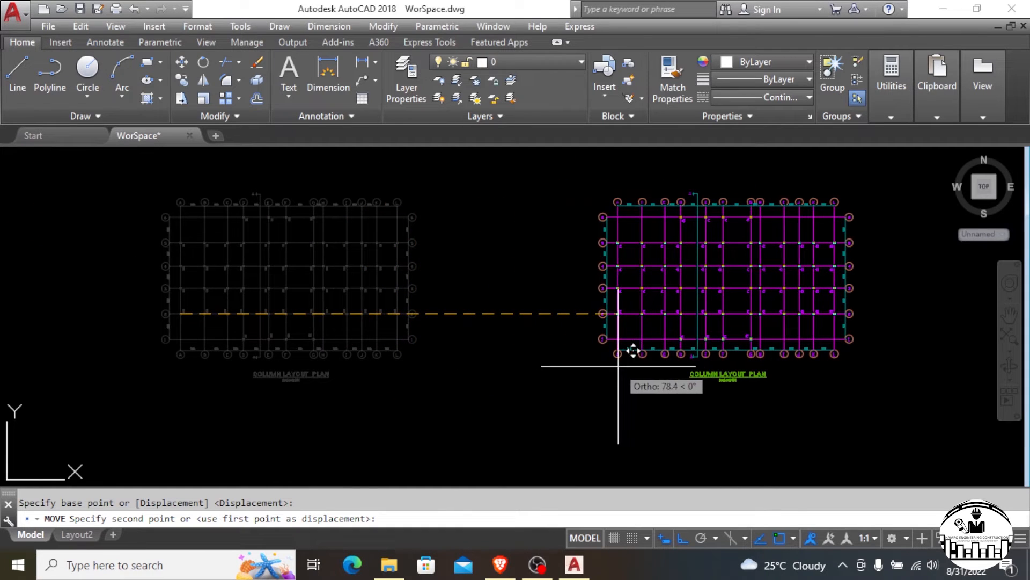
{"action": "type", "text": "50"}
{"action": "key", "text": "Return"}
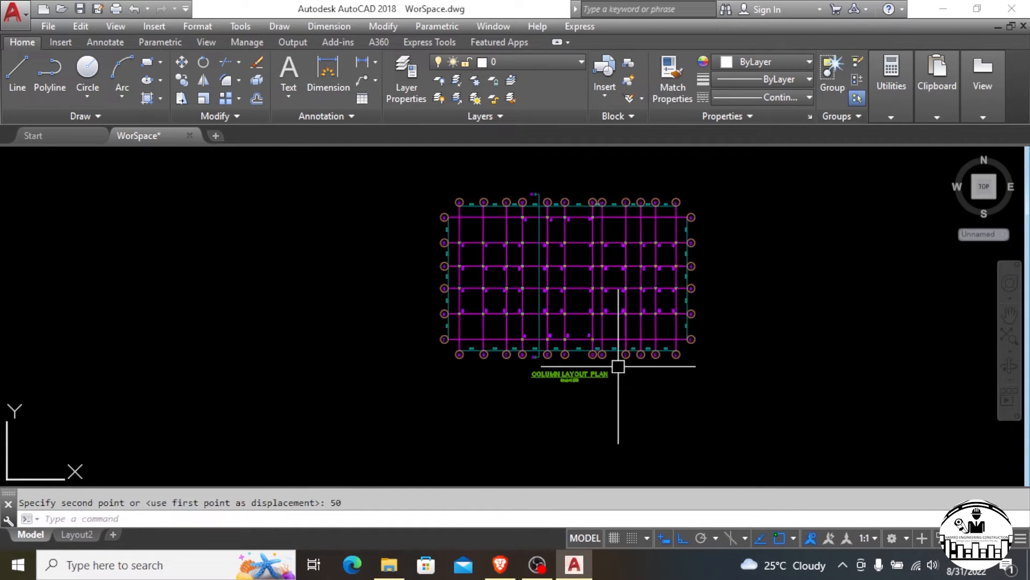
Step: Move the framed truss elevation 50 units straight down, using the centre of its frame as base point
{"action": "scroll", "coordinate": [618, 367], "scroll_direction": "down", "scroll_amount": 3}
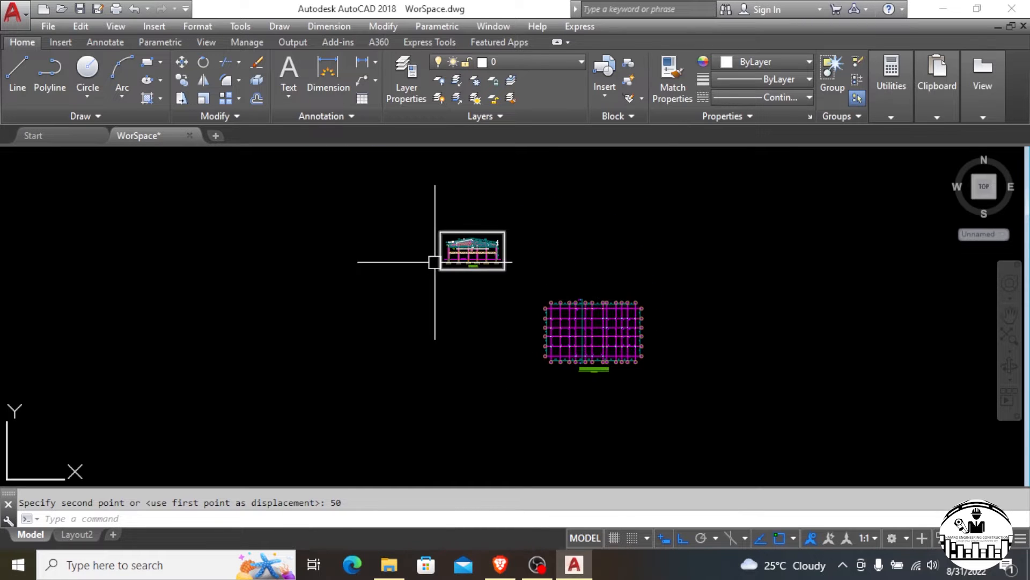
{"action": "scroll", "coordinate": [452, 265], "scroll_direction": "up", "scroll_amount": 2}
{"action": "left_click", "coordinate": [419, 187]}
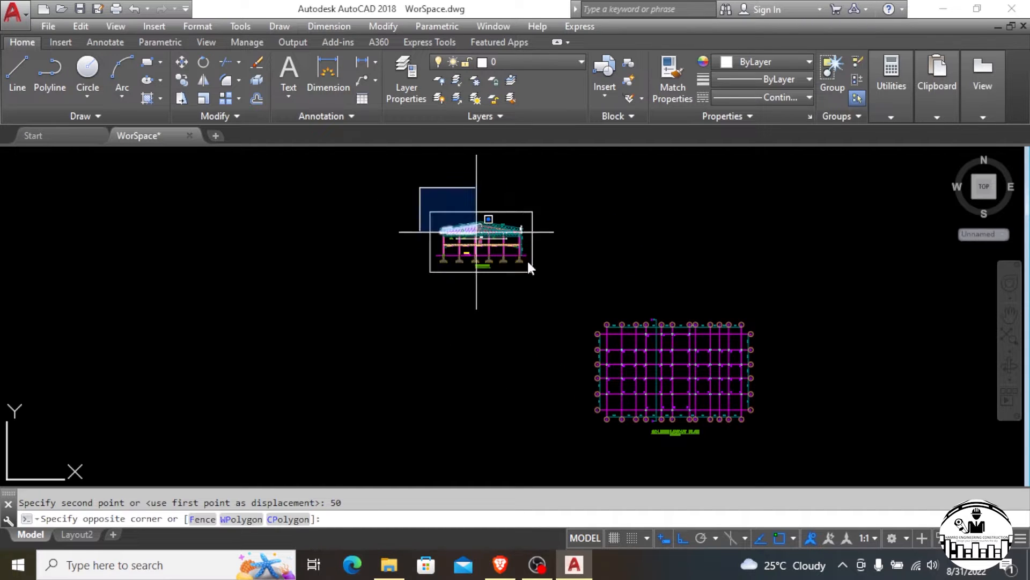
{"action": "left_click", "coordinate": [590, 299]}
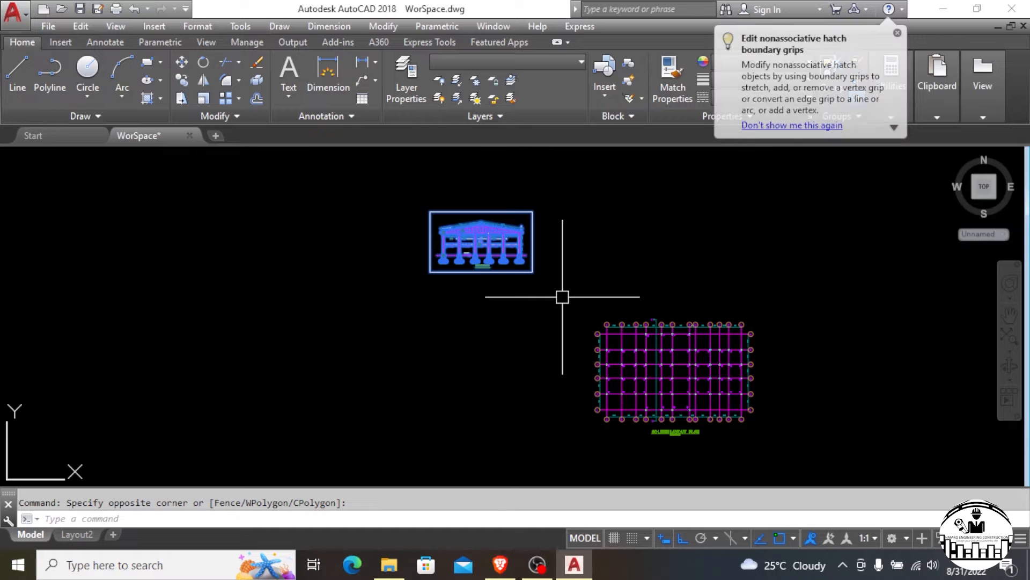
{"action": "type", "text": "m"}
{"action": "key", "text": "Return"}
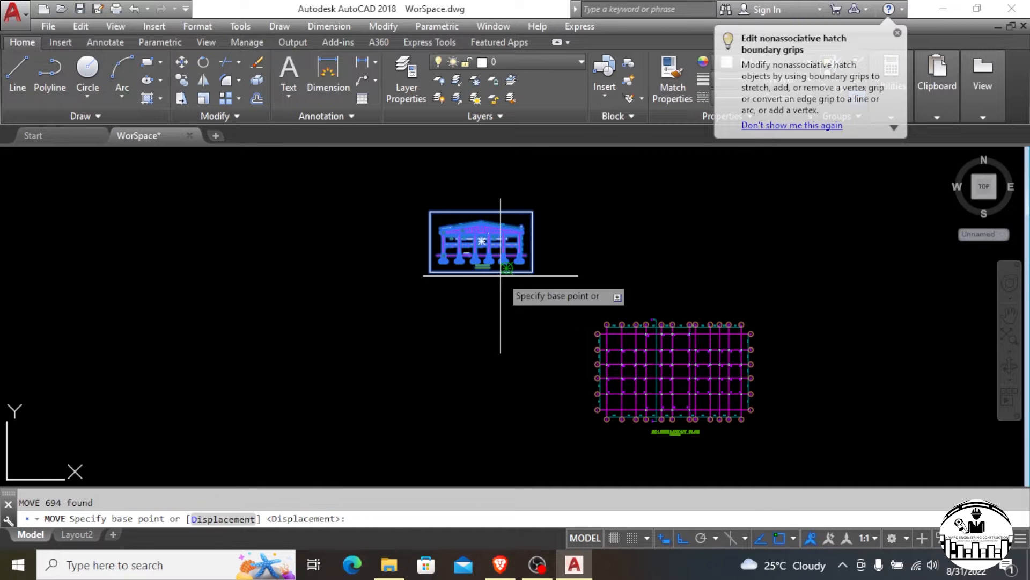
{"action": "left_click", "coordinate": [482, 241]}
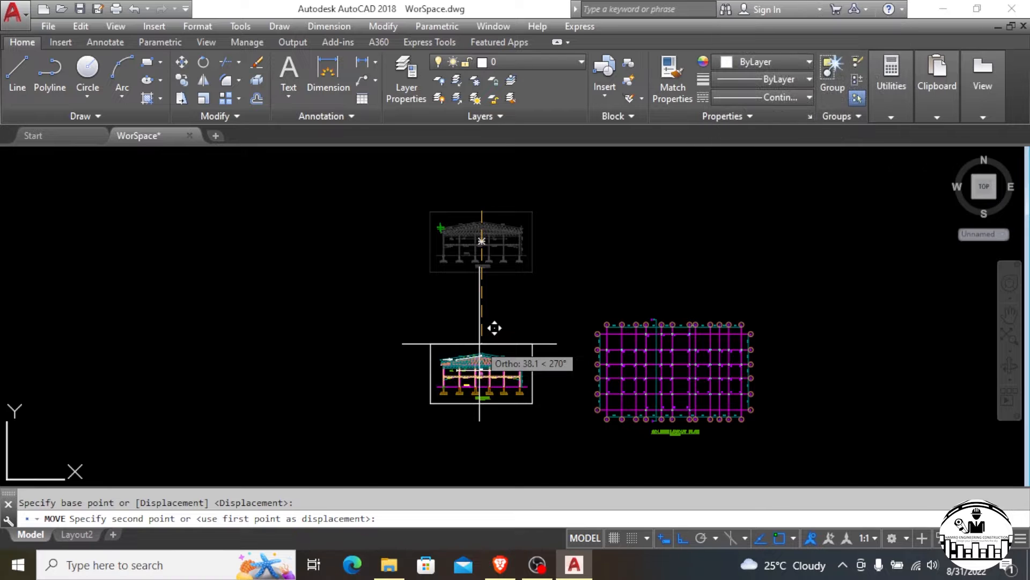
{"action": "type", "text": "50"}
{"action": "key", "text": "Return"}
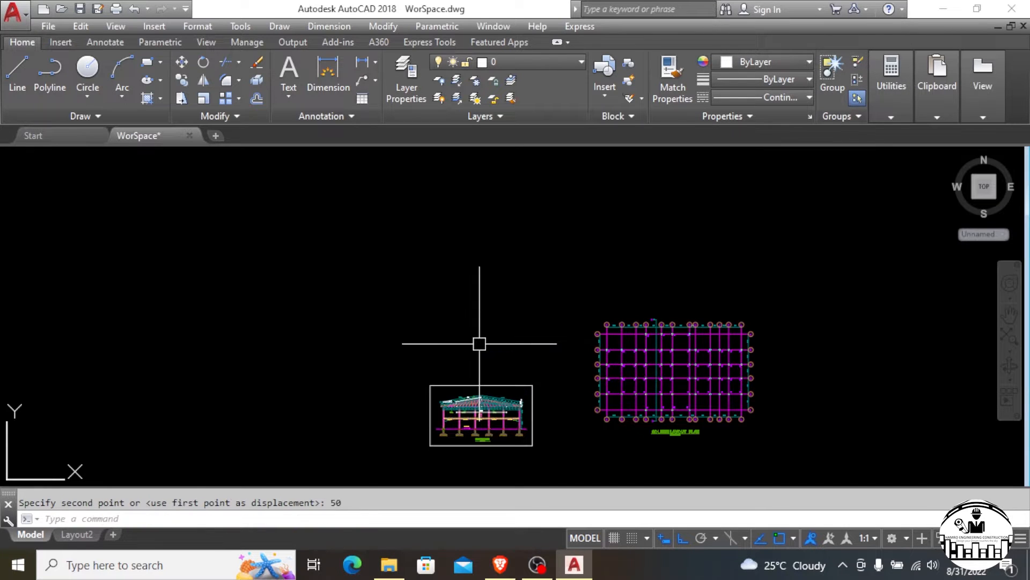
Step: Move the framed truss elevation straight up by eye so it sits roughly level with the column layout plan
{"action": "scroll", "coordinate": [479, 343], "scroll_direction": "down", "scroll_amount": 1}
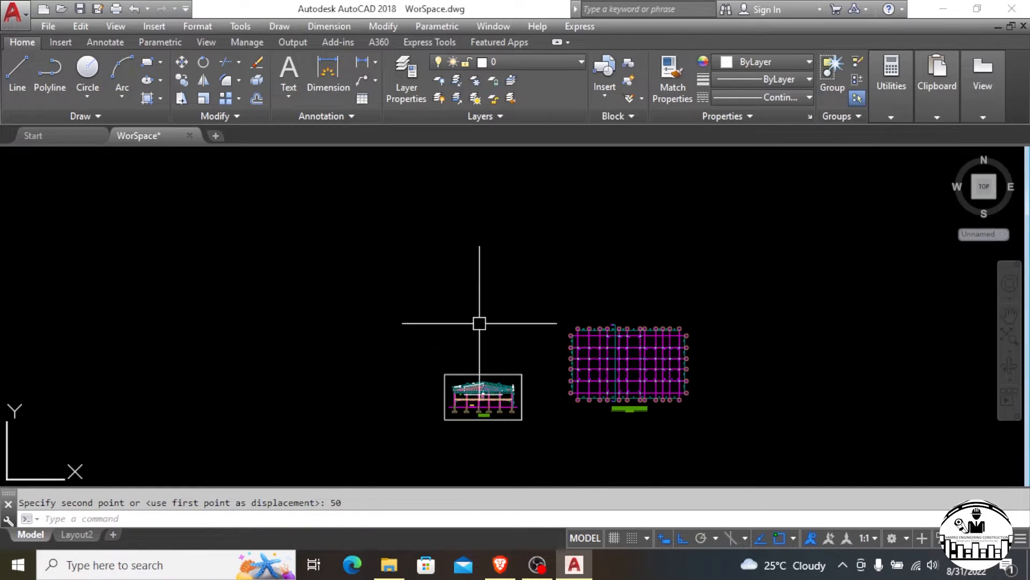
{"action": "left_click", "coordinate": [395, 342]}
{"action": "left_click", "coordinate": [546, 452]}
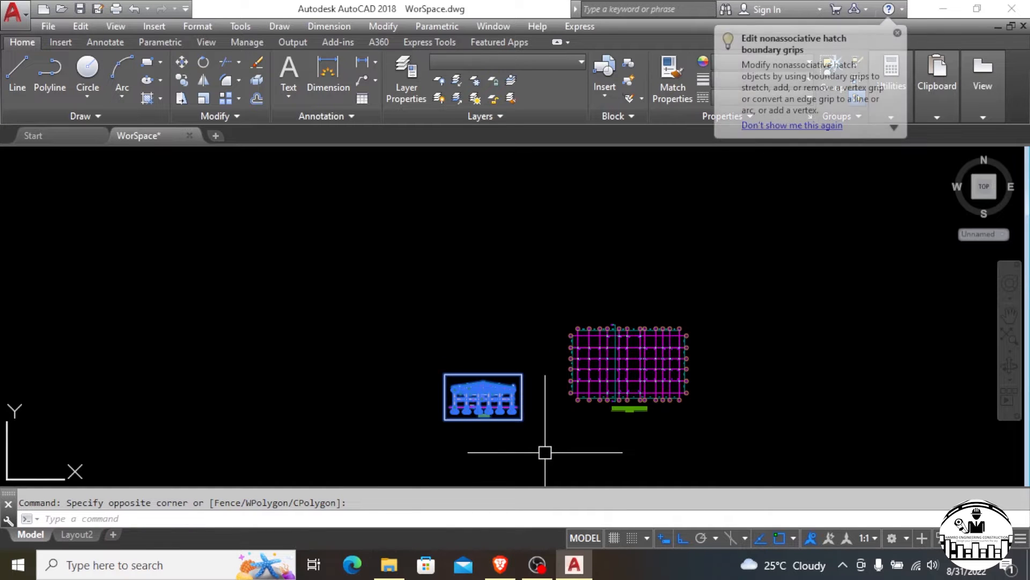
{"action": "type", "text": "M"}
{"action": "key", "text": "Return"}
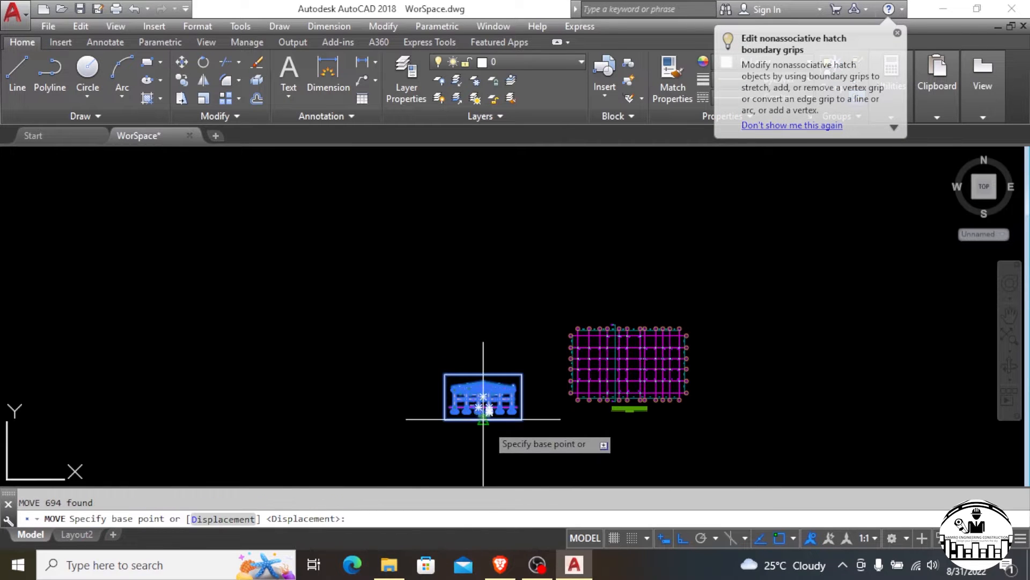
{"action": "left_click", "coordinate": [479, 409]}
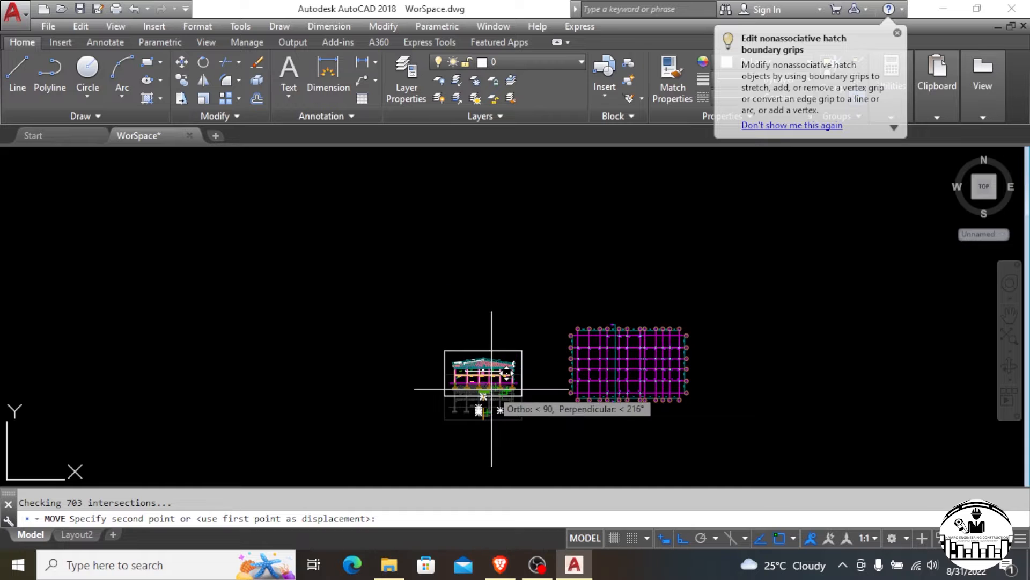
{"action": "scroll", "coordinate": [483, 392], "scroll_direction": "up", "scroll_amount": 3}
{"action": "scroll", "coordinate": [503, 378], "scroll_direction": "up", "scroll_amount": 2}
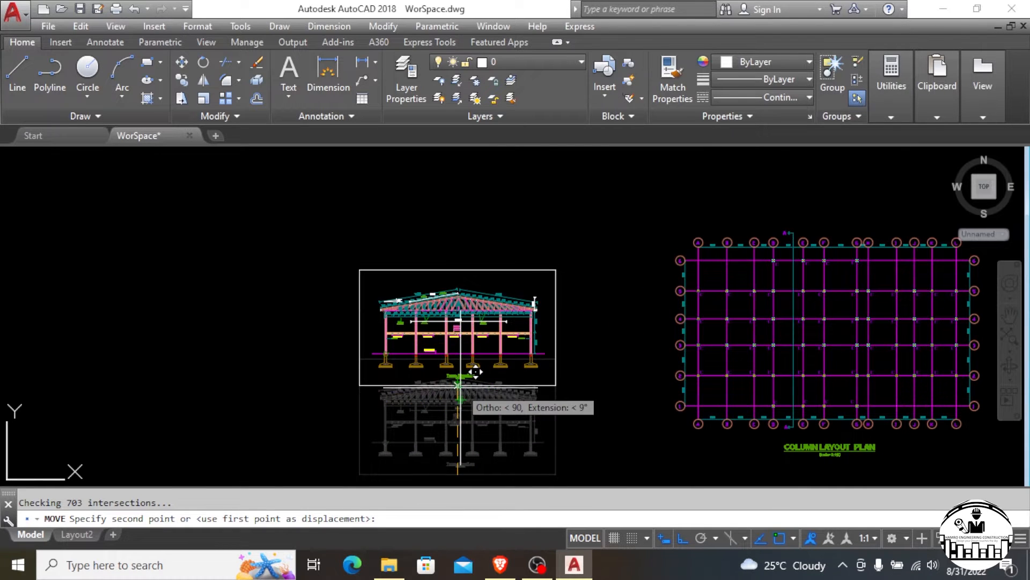
{"action": "left_click", "coordinate": [413, 328]}
{"action": "scroll", "coordinate": [414, 327], "scroll_direction": "down", "scroll_amount": 1}
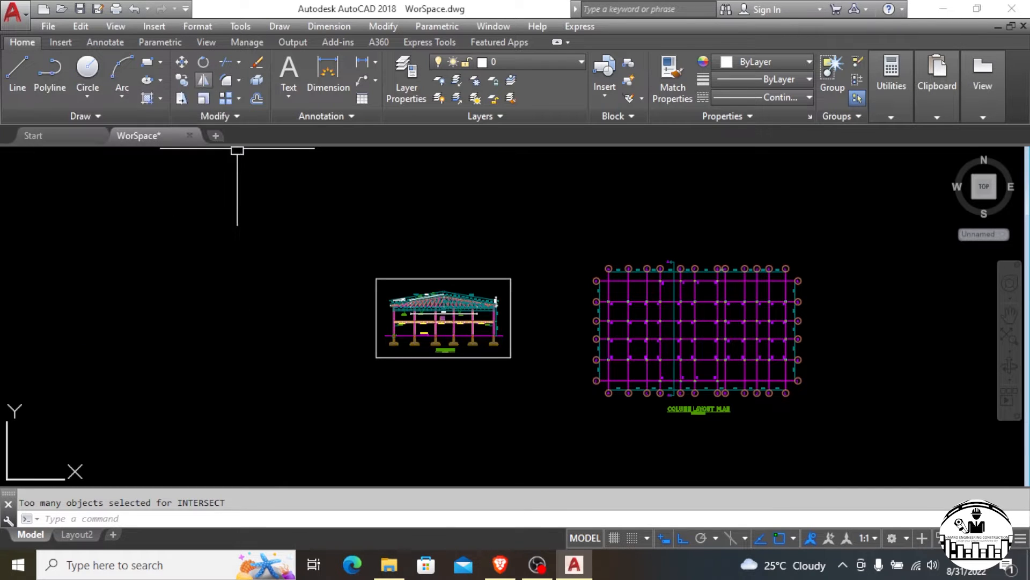
Step: Rotate the framed truss elevation 180 degrees with Ortho on, using the midpoint of the frame's upper edge as base point
{"action": "scroll", "coordinate": [433, 314], "scroll_direction": "up", "scroll_amount": 6}
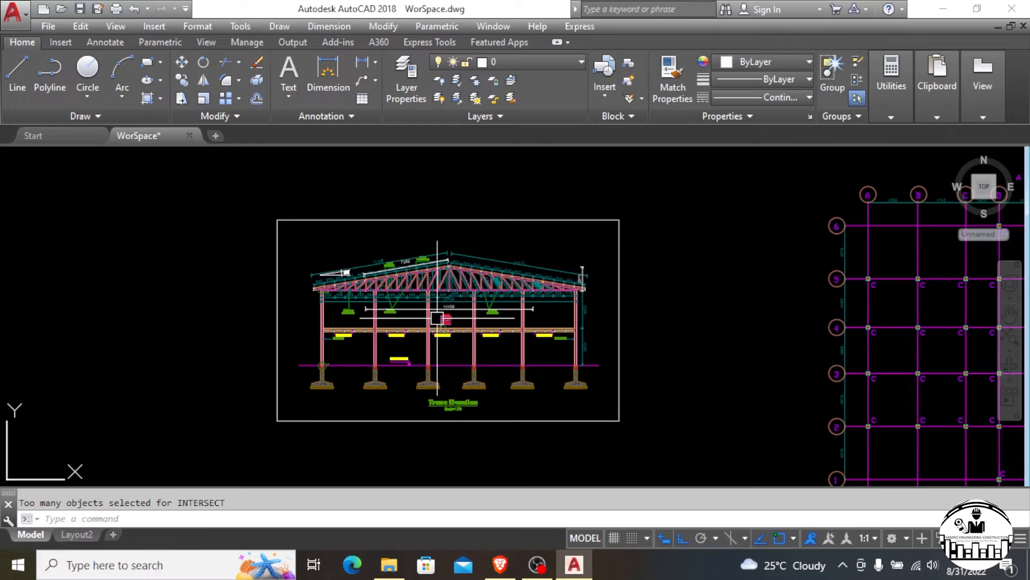
{"action": "scroll", "coordinate": [421, 290], "scroll_direction": "down", "scroll_amount": 4}
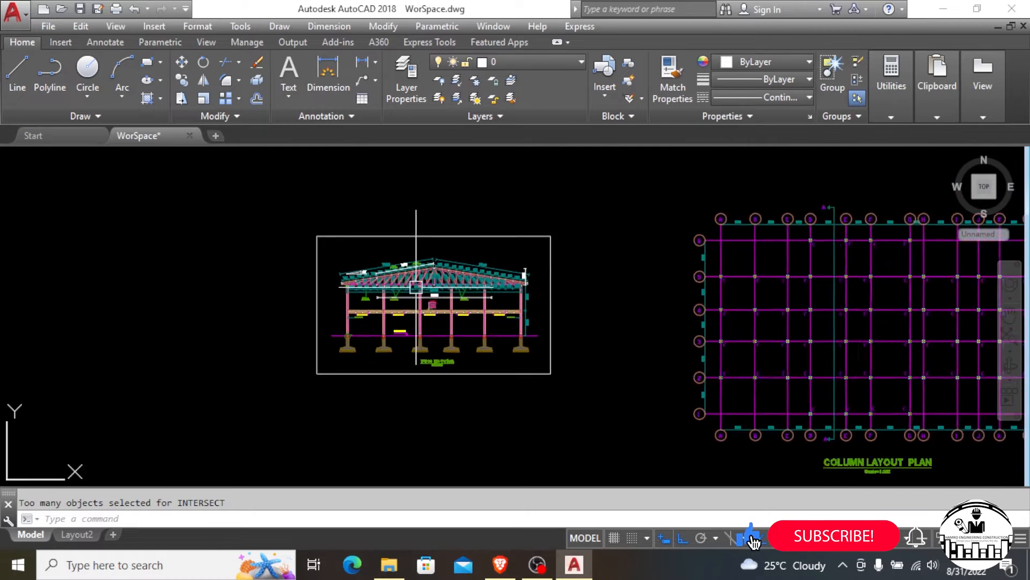
{"action": "left_click", "coordinate": [273, 186]}
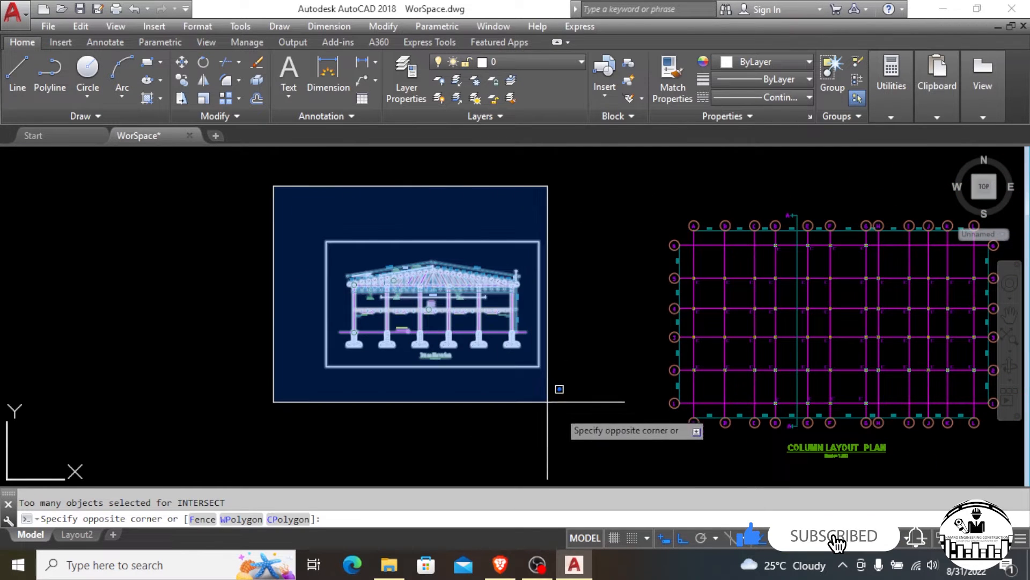
{"action": "left_click", "coordinate": [567, 413]}
{"action": "type", "text": "r"}
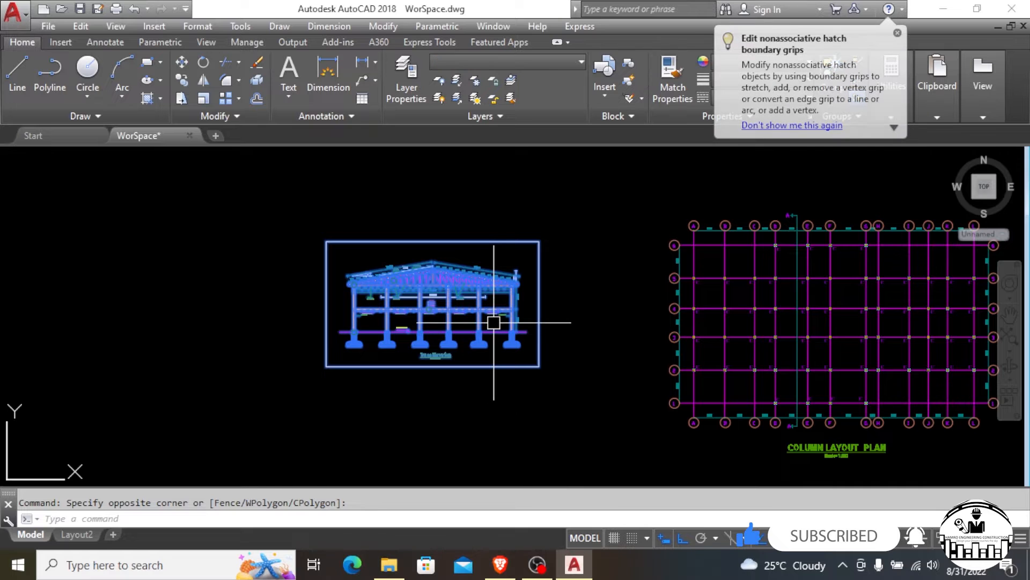
{"action": "type", "text": "o"}
{"action": "key", "text": "Return"}
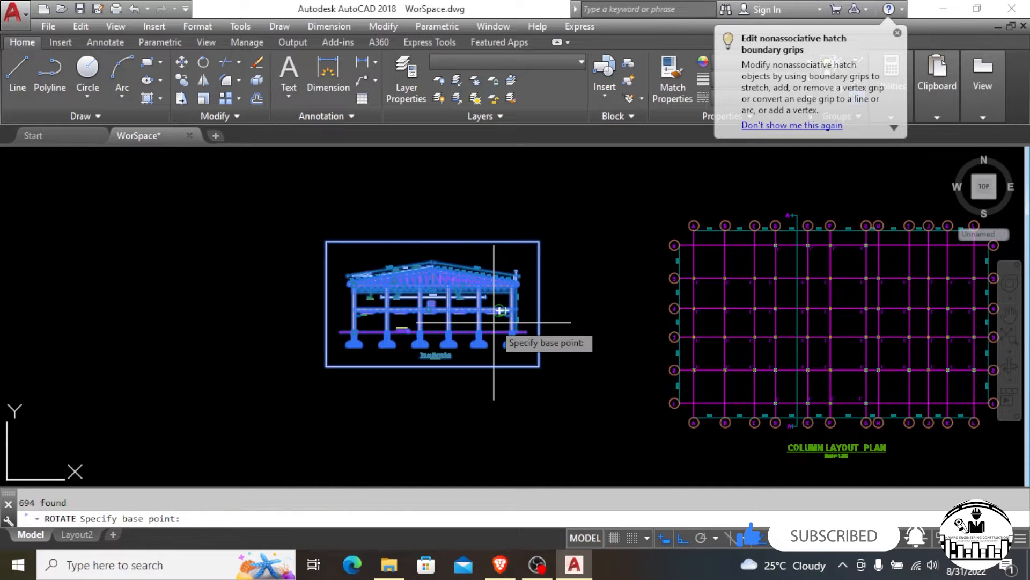
{"action": "left_click", "coordinate": [433, 243]}
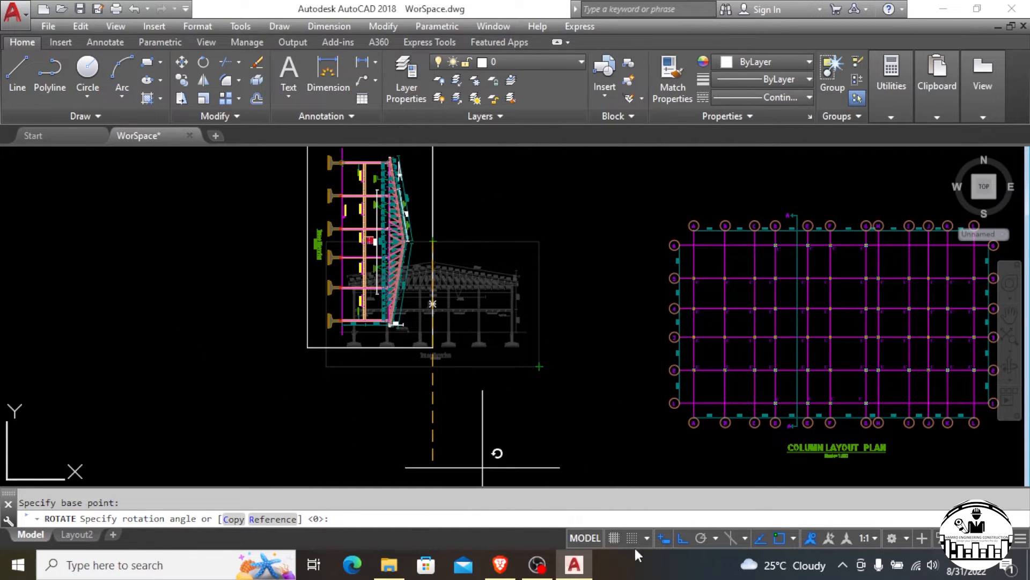
{"action": "left_click", "coordinate": [681, 536]}
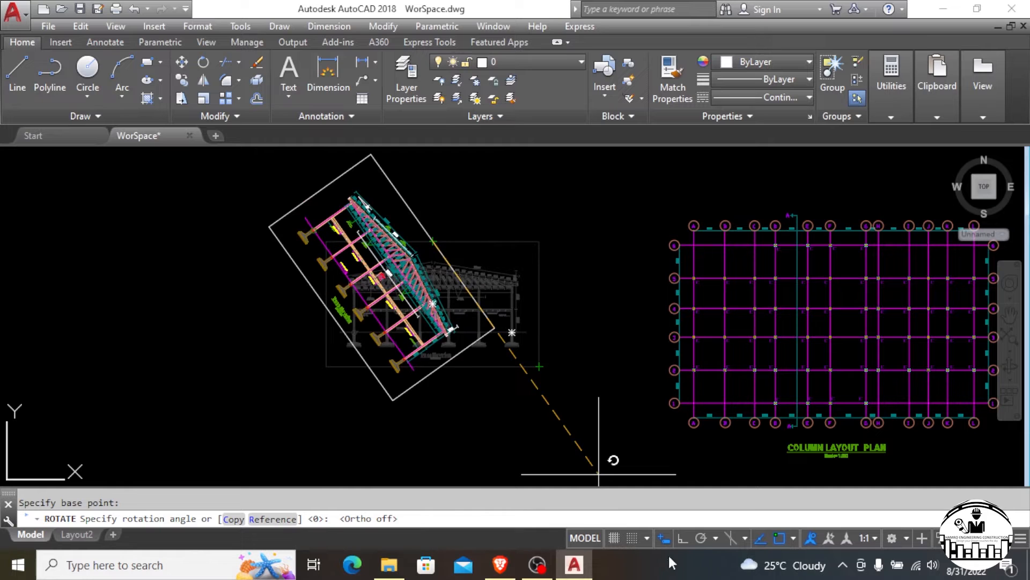
{"action": "left_click", "coordinate": [680, 537]}
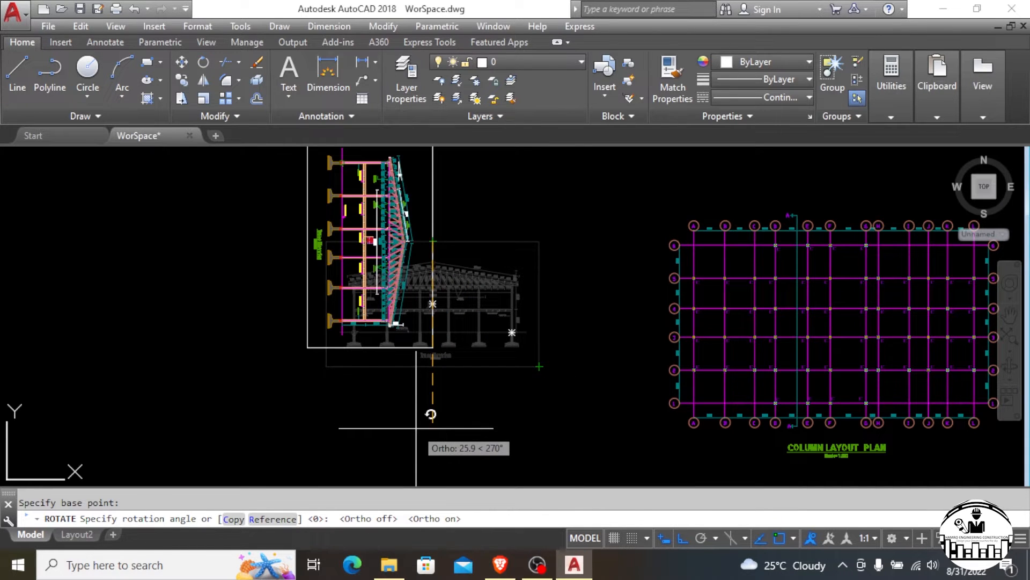
{"action": "left_click", "coordinate": [181, 330]}
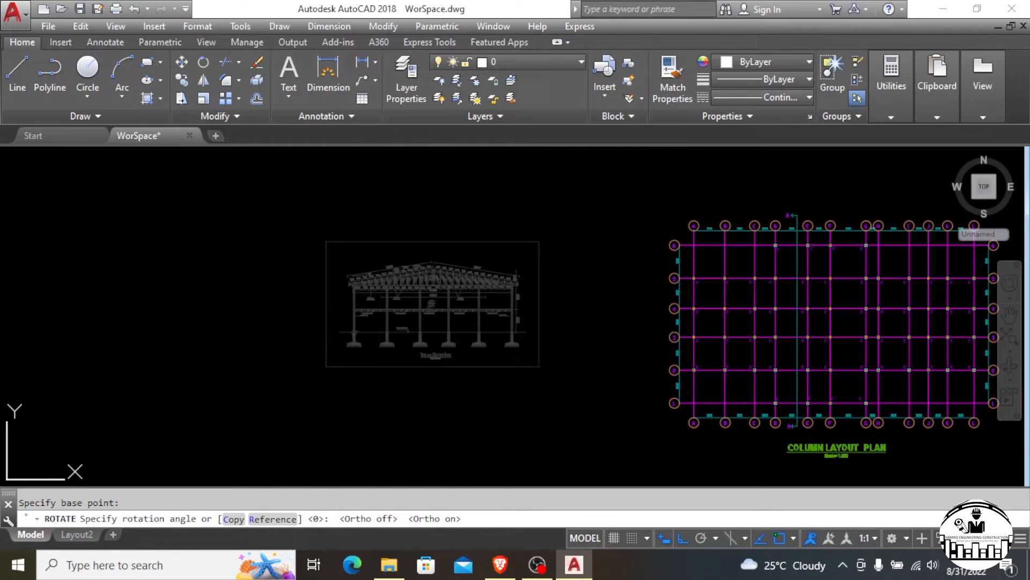
Step: Rotate the upside-down truss elevation by 180 degrees about the midpoint of its frame's lower edge to bring it upright
{"action": "scroll", "coordinate": [353, 371], "scroll_direction": "down", "scroll_amount": 2}
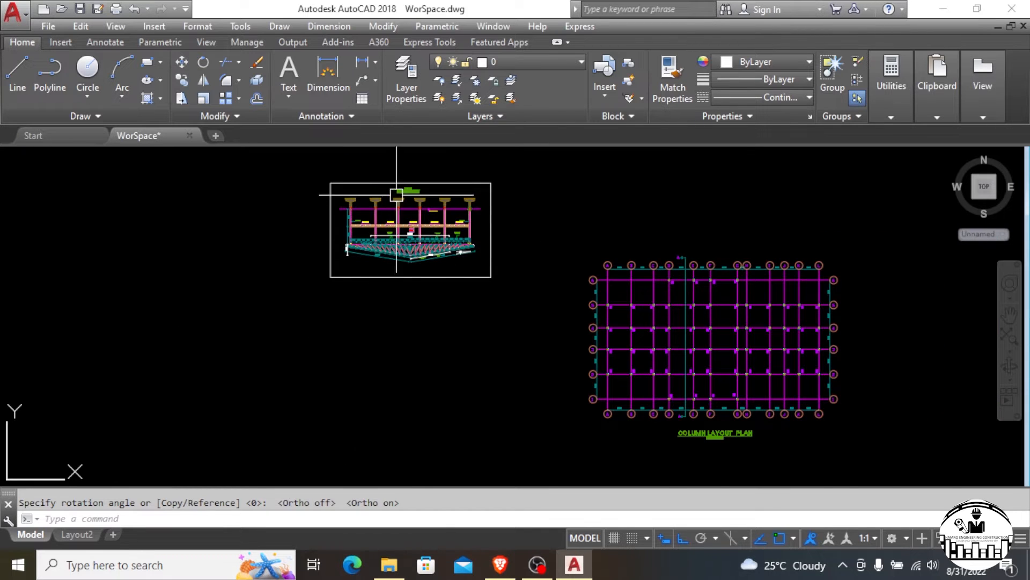
{"action": "scroll", "coordinate": [397, 195], "scroll_direction": "up", "scroll_amount": 4}
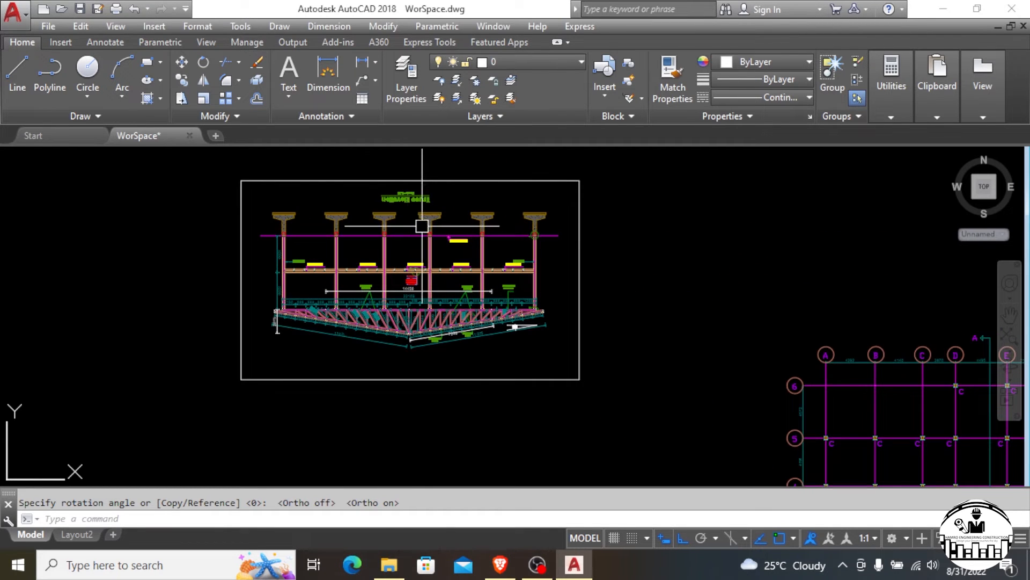
{"action": "scroll", "coordinate": [483, 236], "scroll_direction": "down", "scroll_amount": 3}
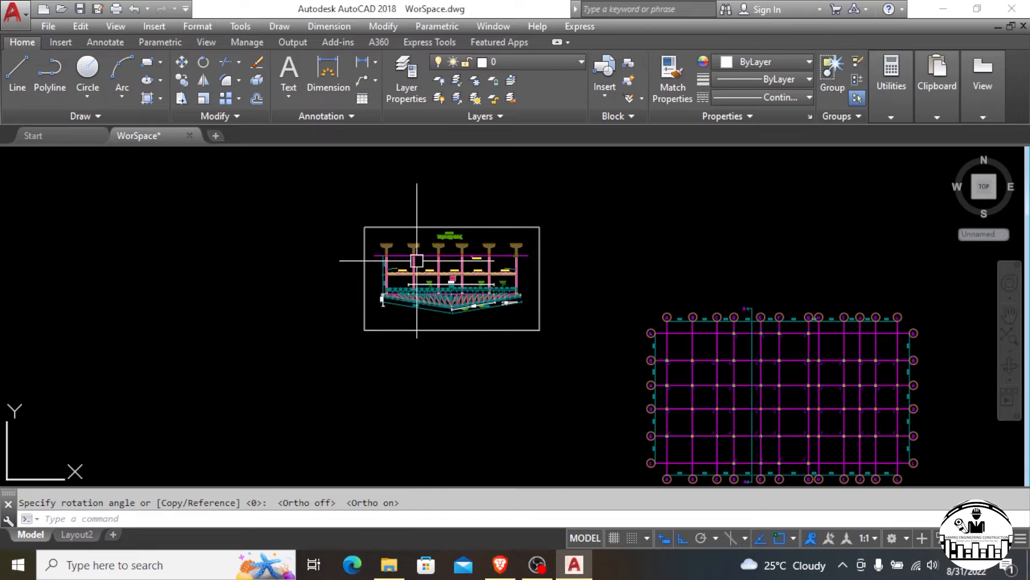
{"action": "left_click", "coordinate": [324, 194]}
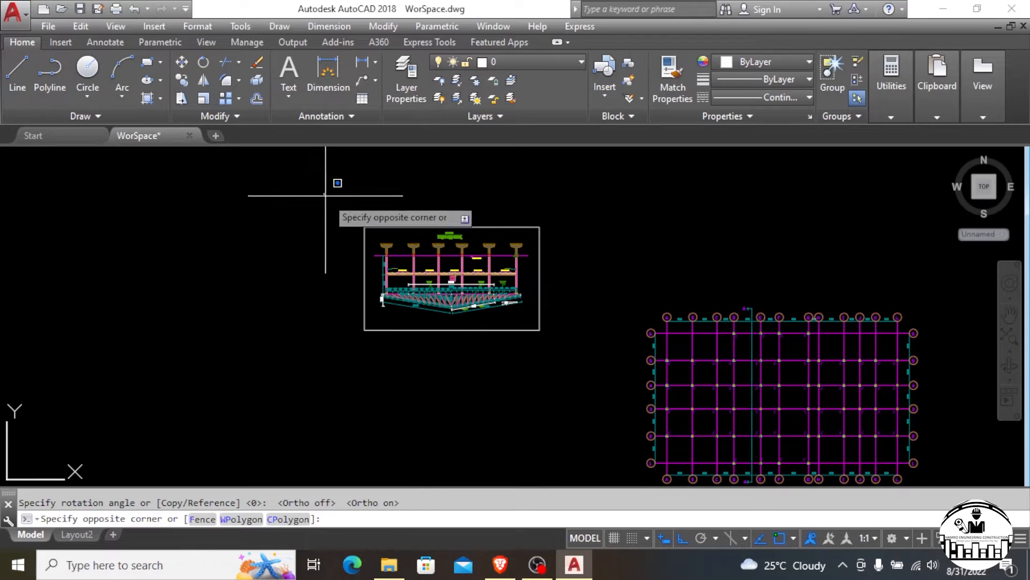
{"action": "left_click", "coordinate": [560, 368]}
{"action": "type", "text": "ro"}
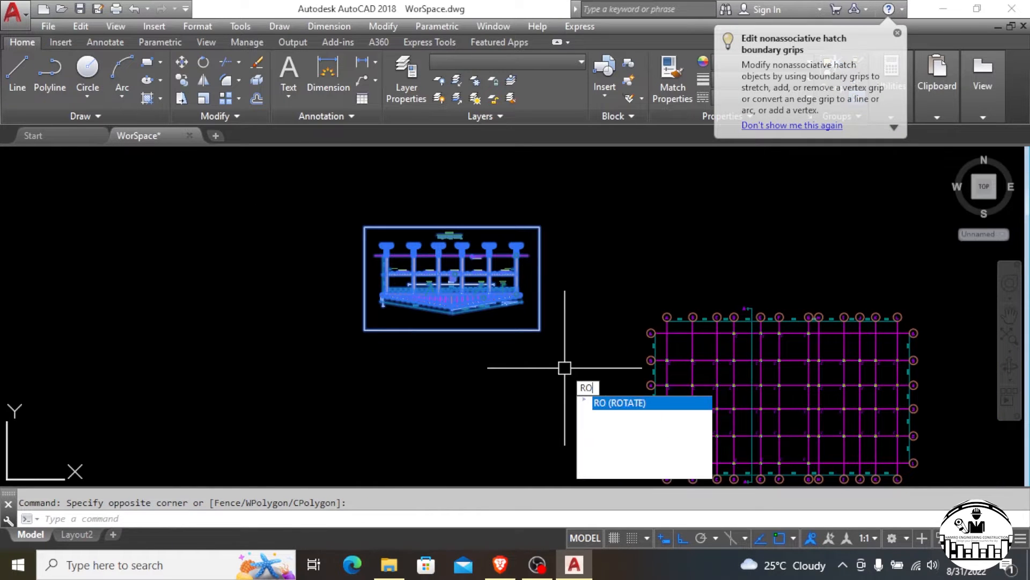
{"action": "key", "text": "Return"}
{"action": "left_click", "coordinate": [452, 330]}
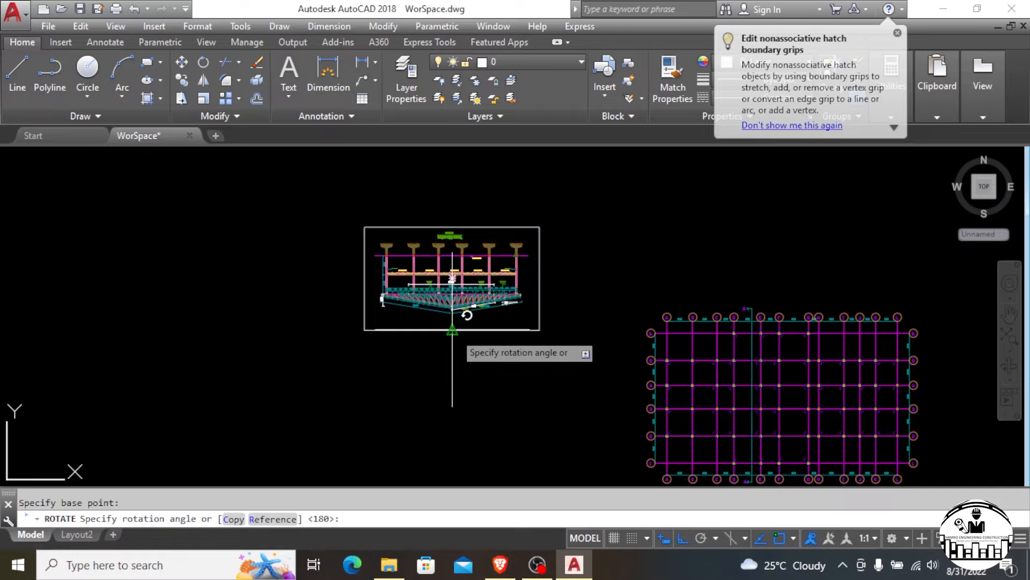
{"action": "left_click", "coordinate": [289, 346]}
Step: Draw two parallel horizontal polylines of equal length, one just below the other, in the empty space above the truss elevation and column plan
{"action": "scroll", "coordinate": [352, 277], "scroll_direction": "down", "scroll_amount": 1}
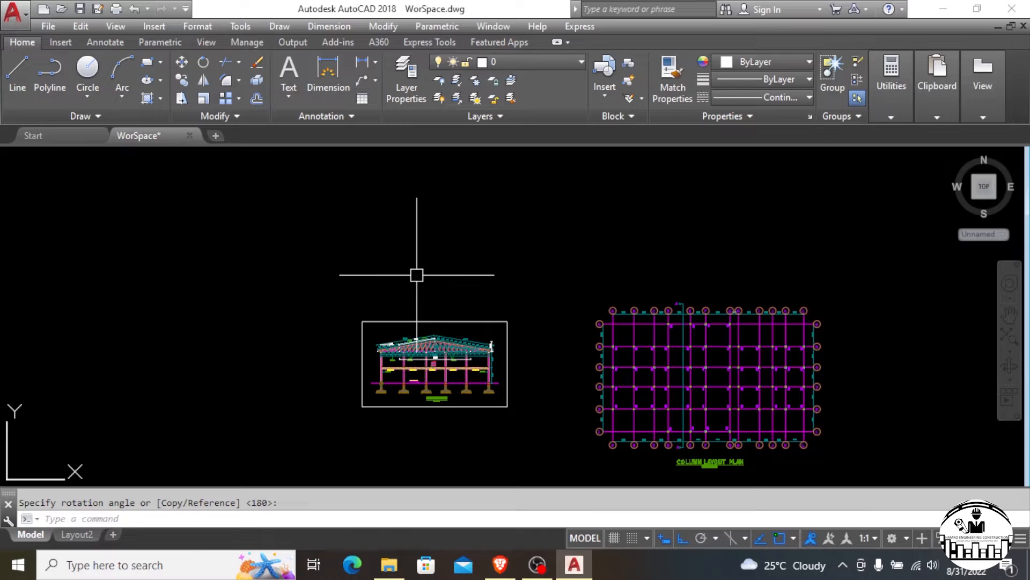
{"action": "scroll", "coordinate": [432, 266], "scroll_direction": "down", "scroll_amount": 2}
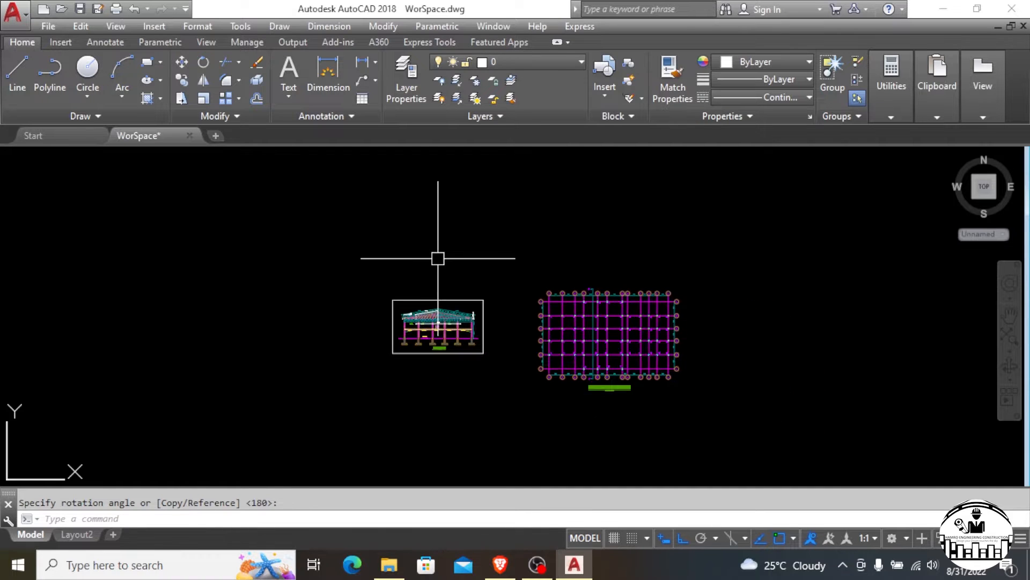
{"action": "left_click", "coordinate": [379, 263]}
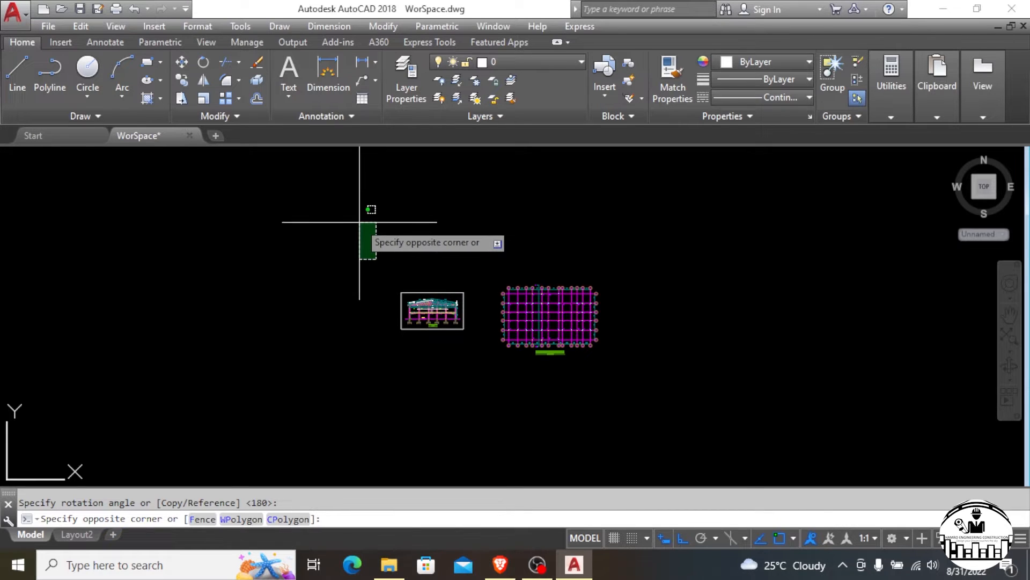
{"action": "key", "text": "Escape"}
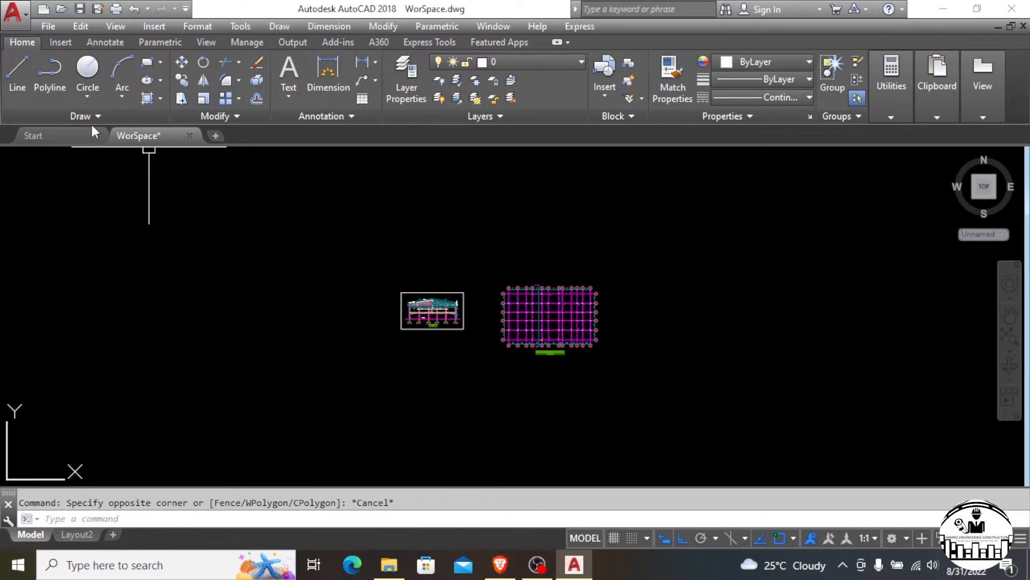
{"action": "left_click", "coordinate": [52, 72]}
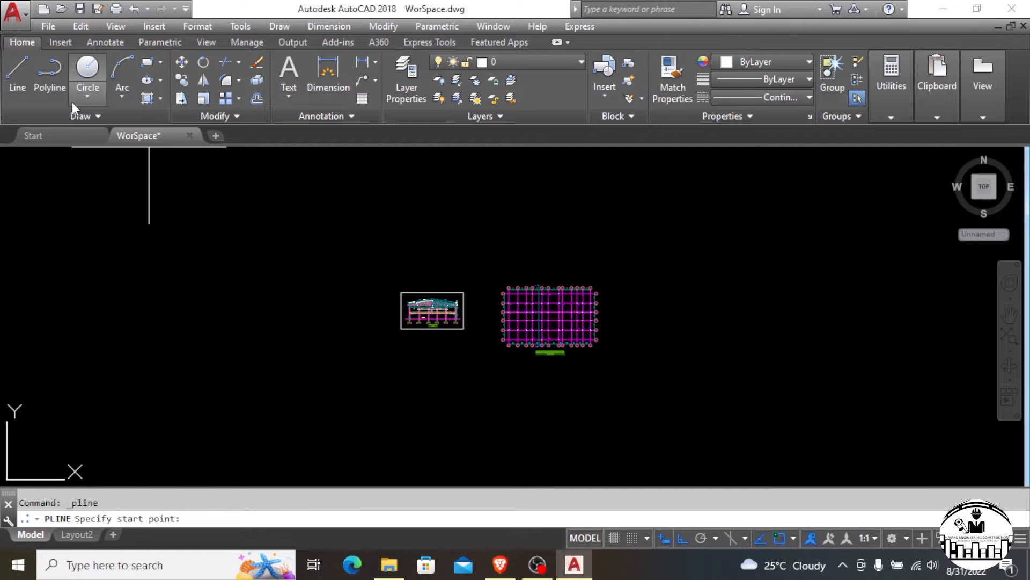
{"action": "left_click", "coordinate": [363, 206]}
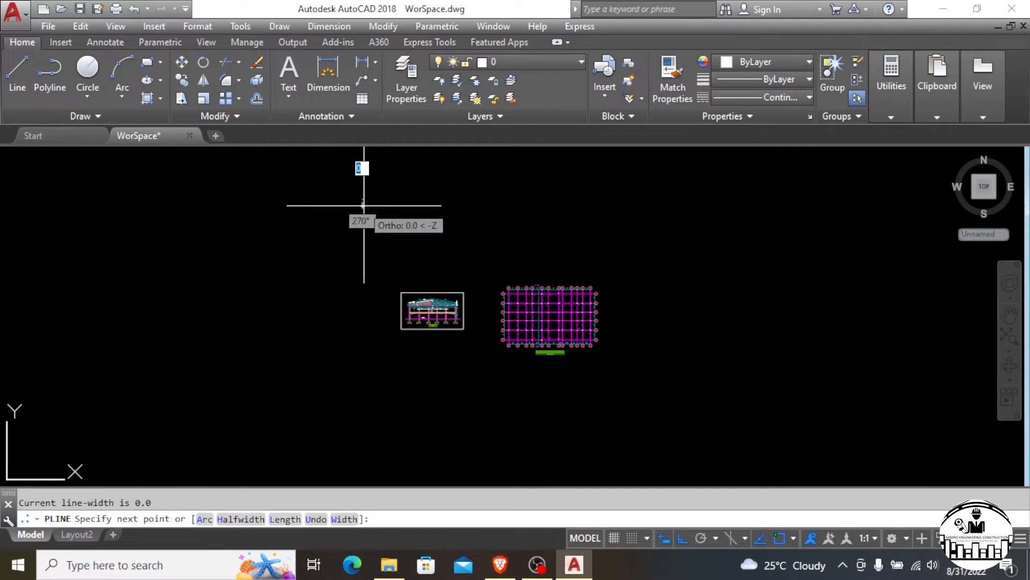
{"action": "left_click", "coordinate": [702, 220]}
{"action": "key", "text": "Return"}
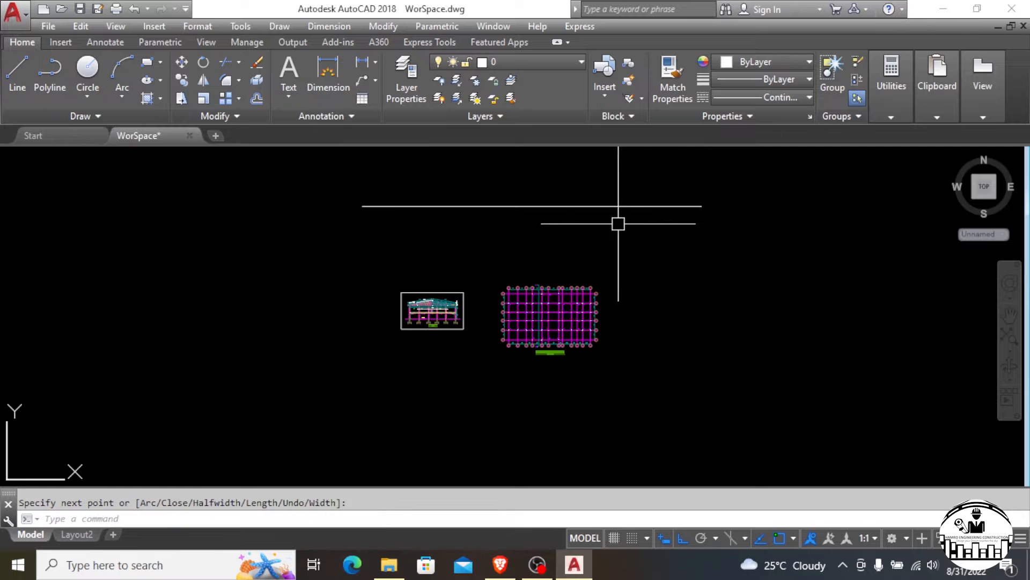
{"action": "key", "text": "Return"}
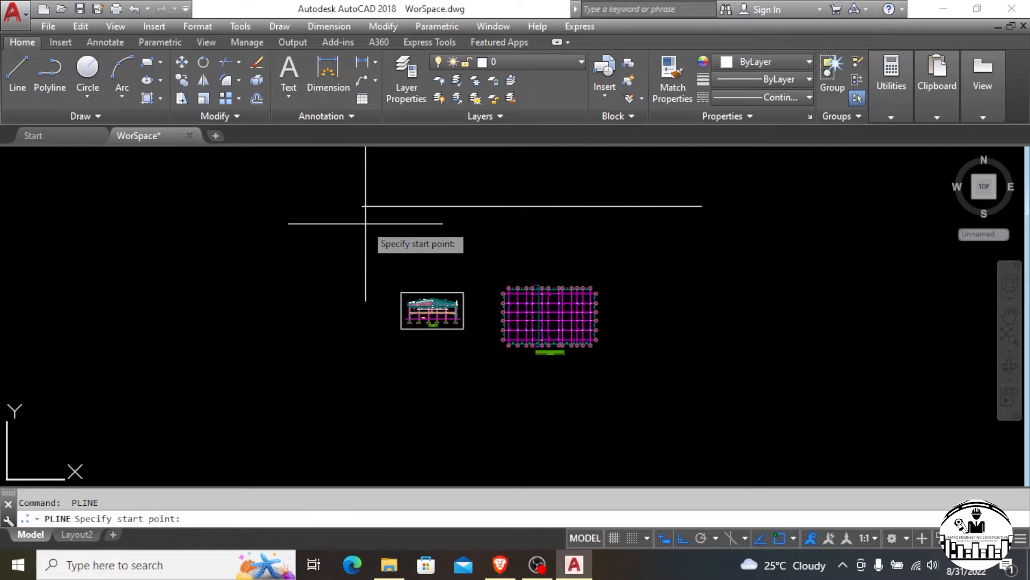
{"action": "left_click", "coordinate": [363, 223]}
{"action": "left_click", "coordinate": [701, 224]}
{"action": "key", "text": "Return"}
Step: Copy the pair of horizontal polylines once below and once above the originals, using the upper line's midpoint as base point
{"action": "left_click", "coordinate": [520, 177]}
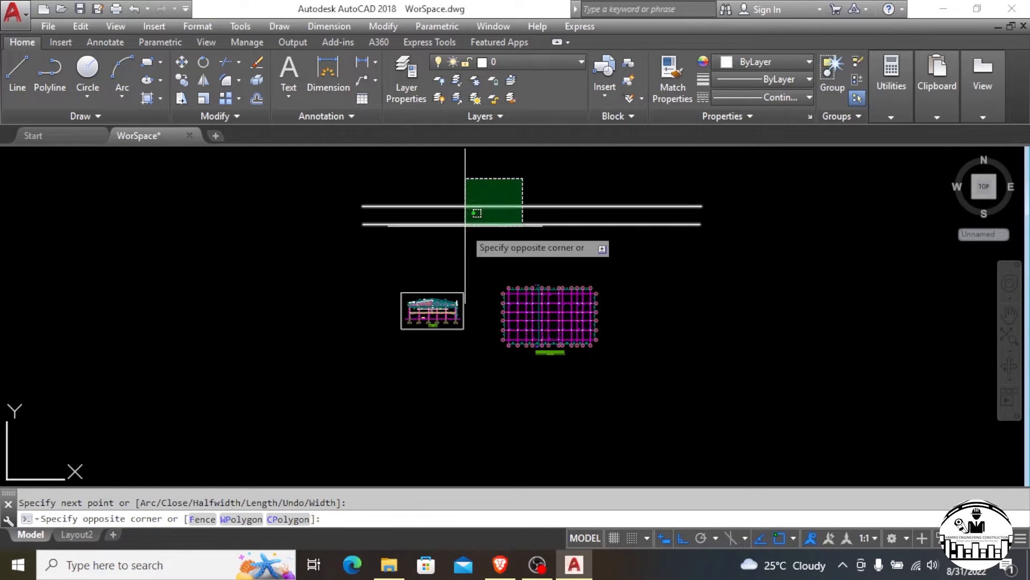
{"action": "left_click", "coordinate": [456, 232]}
{"action": "type", "text": "co"}
{"action": "key", "text": "Return"}
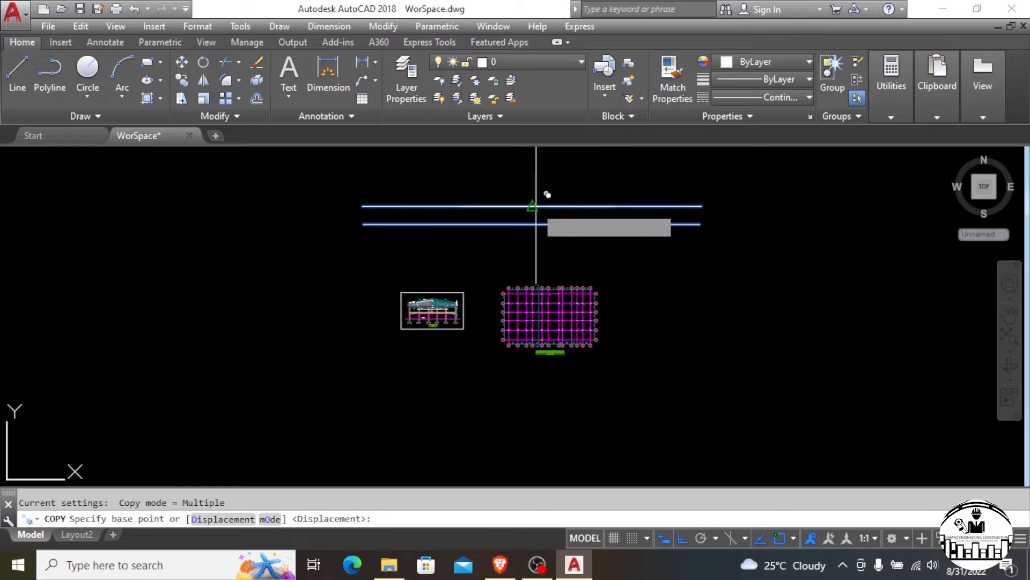
{"action": "left_click", "coordinate": [532, 206]}
{"action": "left_click", "coordinate": [531, 238]}
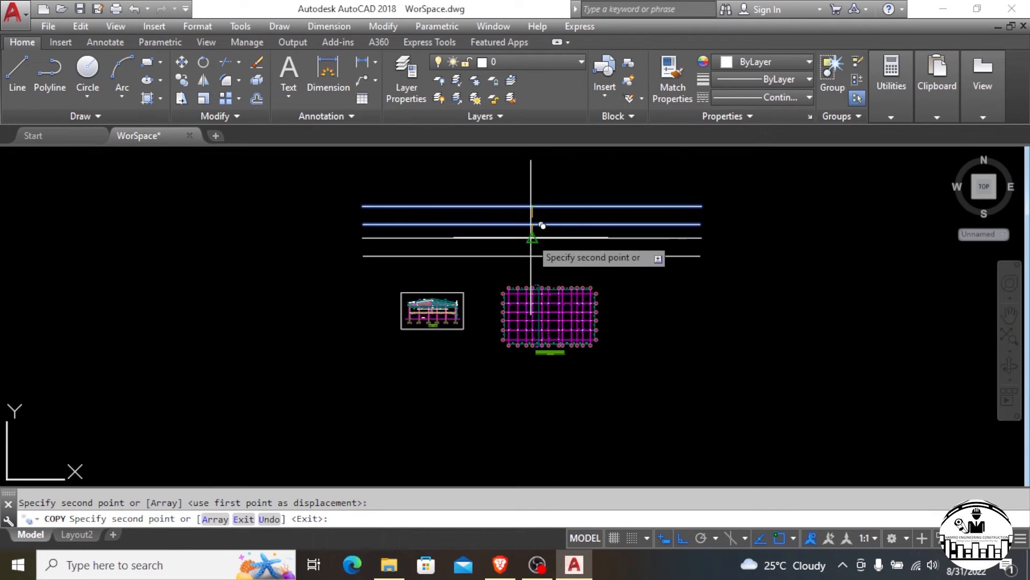
{"action": "left_click", "coordinate": [532, 171]}
{"action": "key", "text": "Escape"}
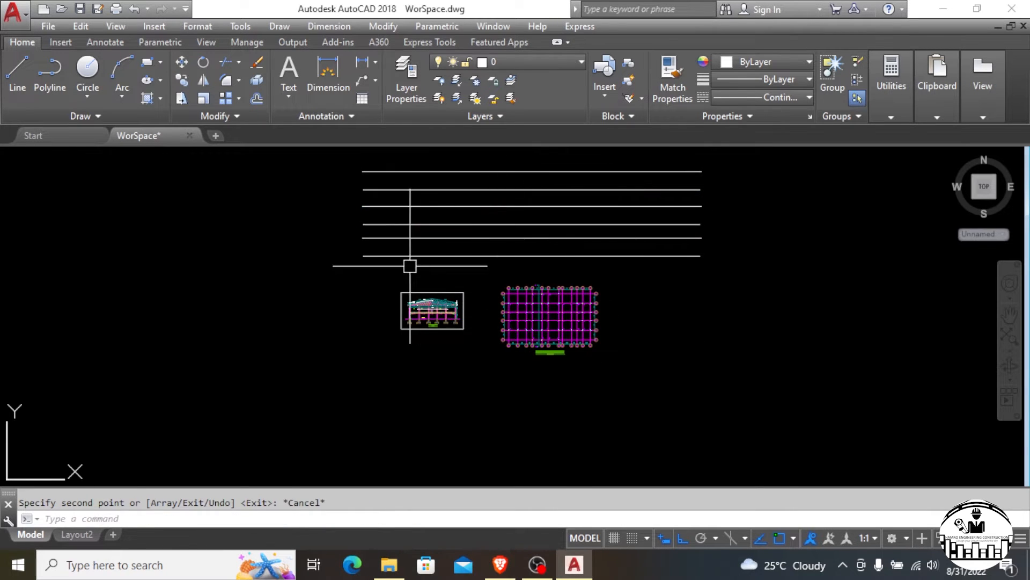
Step: Draw two parallel vertical polylines about 58 units long across all the horizontal lines, near their left ends
{"action": "left_click", "coordinate": [49, 69]}
{"action": "left_click", "coordinate": [424, 155]}
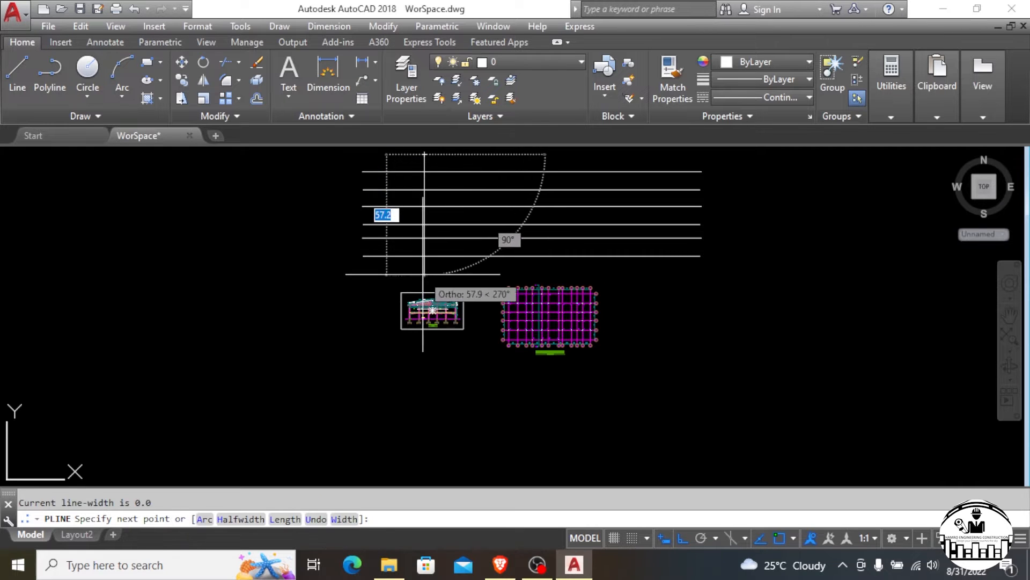
{"action": "left_click", "coordinate": [424, 275]}
{"action": "key", "text": "Return"}
{"action": "scroll", "coordinate": [441, 159], "scroll_direction": "up", "scroll_amount": 2}
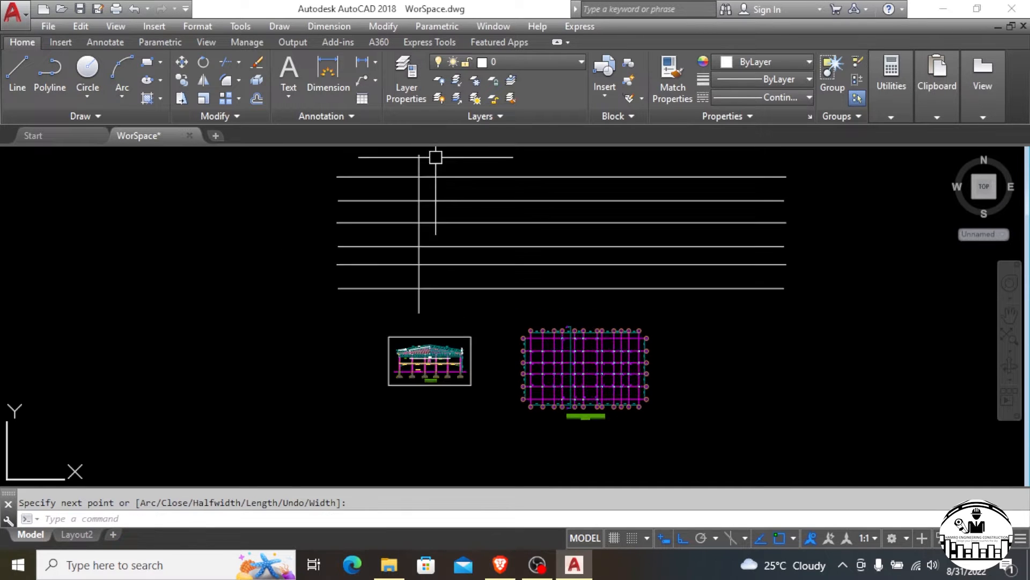
{"action": "key", "text": "Return"}
{"action": "left_click", "coordinate": [455, 156]}
{"action": "left_click", "coordinate": [458, 311]}
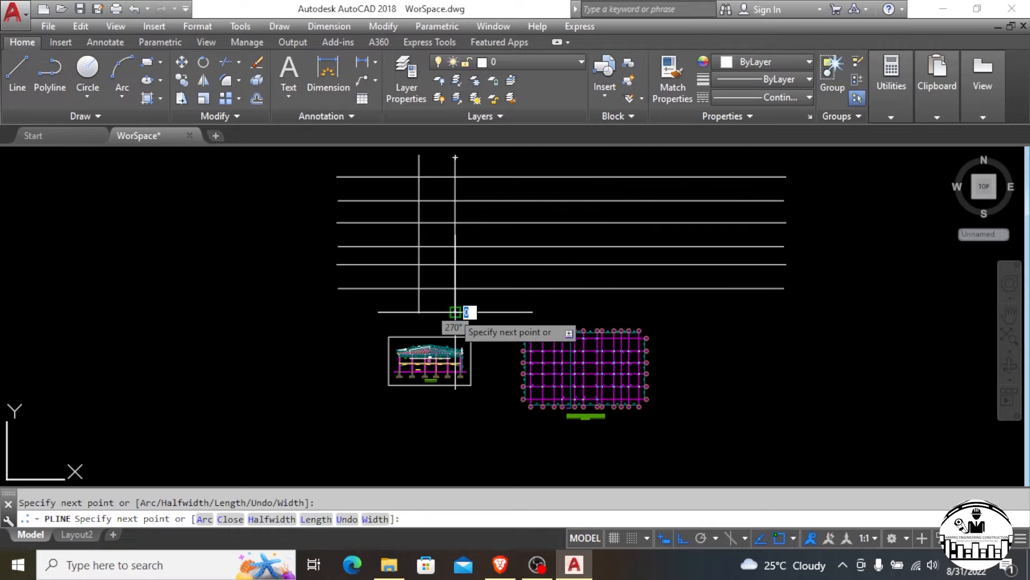
{"action": "key", "text": "Return"}
Step: Copy the pair of vertical polylines four times to the right at even spacing across the horizontal lines
{"action": "scroll", "coordinate": [437, 168], "scroll_direction": "up", "scroll_amount": 2}
{"action": "left_click", "coordinate": [484, 149]}
{"action": "left_click", "coordinate": [378, 159]}
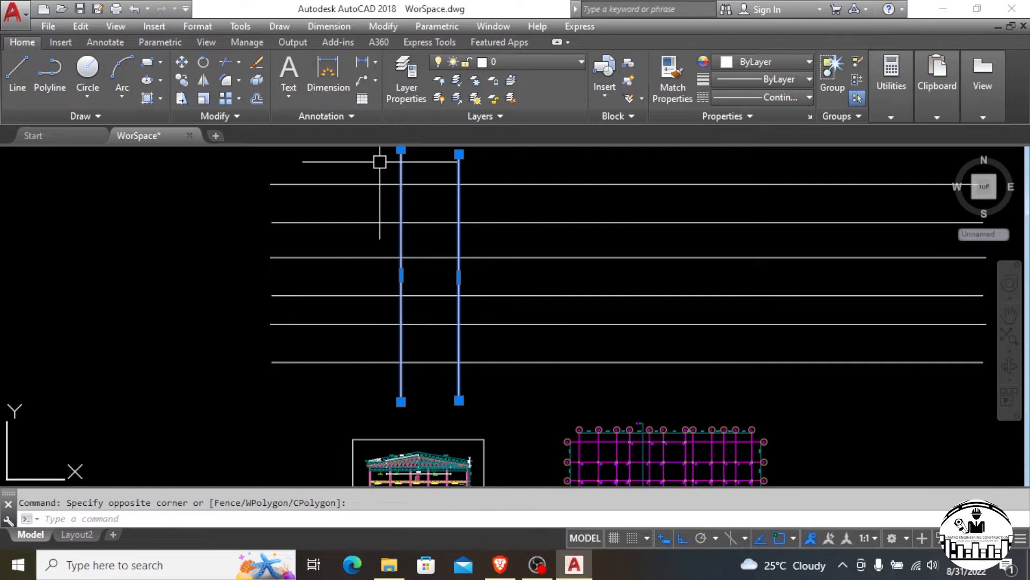
{"action": "type", "text": "co"}
{"action": "key", "text": "Return"}
{"action": "left_click", "coordinate": [361, 184]}
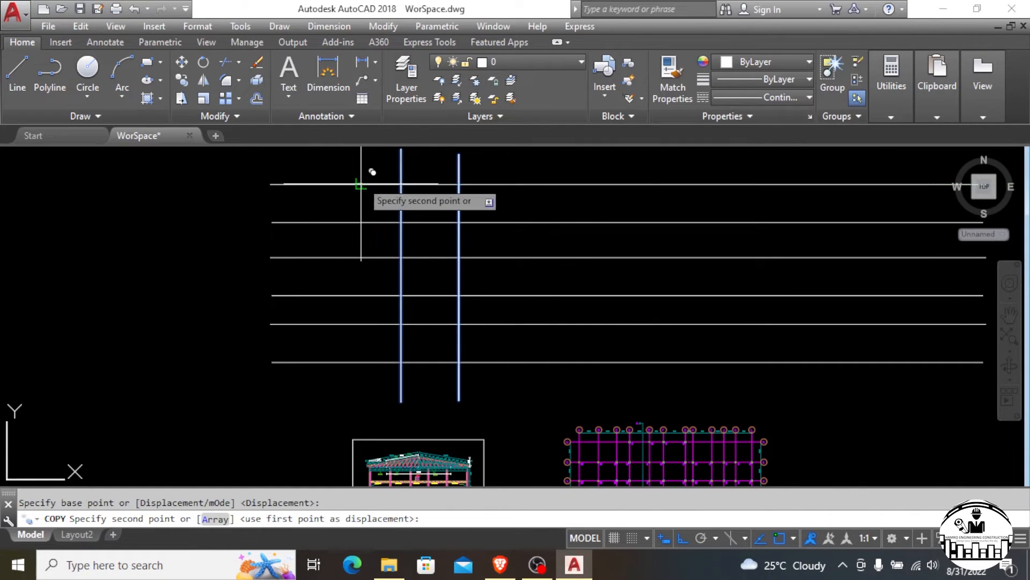
{"action": "left_click", "coordinate": [556, 184]}
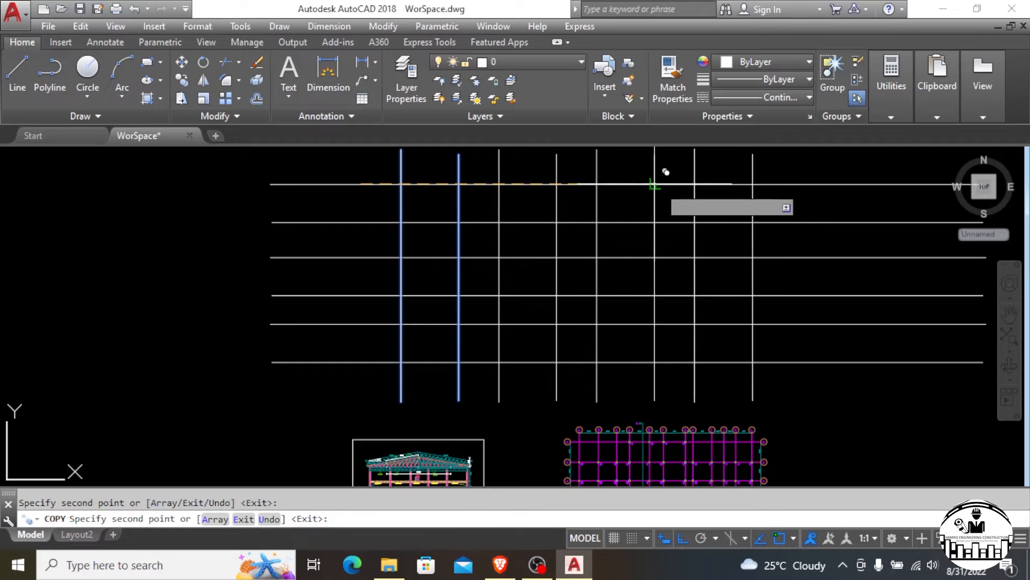
{"action": "left_click", "coordinate": [655, 184]}
{"action": "scroll", "coordinate": [548, 178], "scroll_direction": "down", "scroll_amount": 2}
{"action": "scroll", "coordinate": [549, 179], "scroll_direction": "up", "scroll_amount": 5}
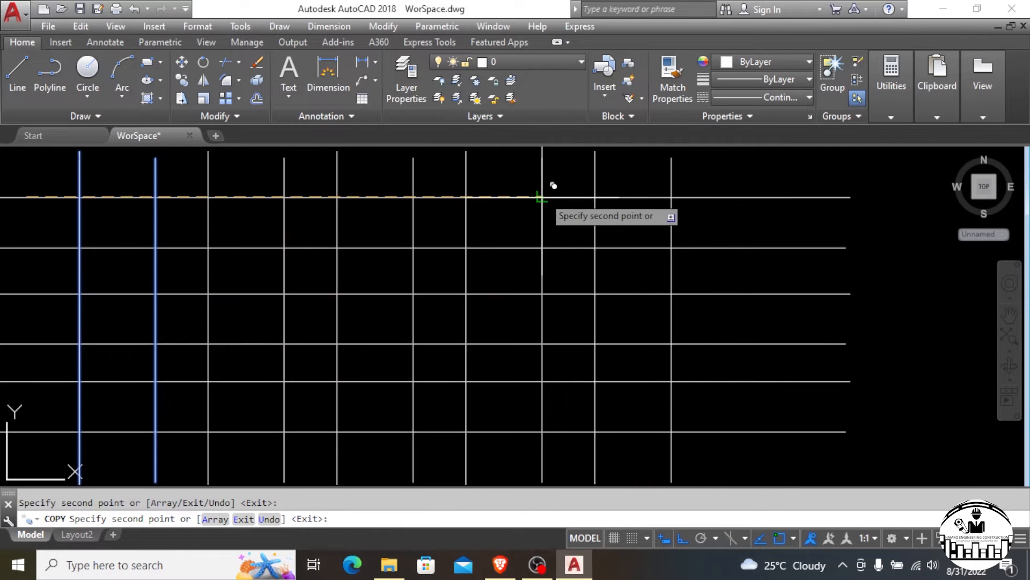
{"action": "key", "text": "Escape"}
{"action": "scroll", "coordinate": [424, 215], "scroll_direction": "down", "scroll_amount": 2}
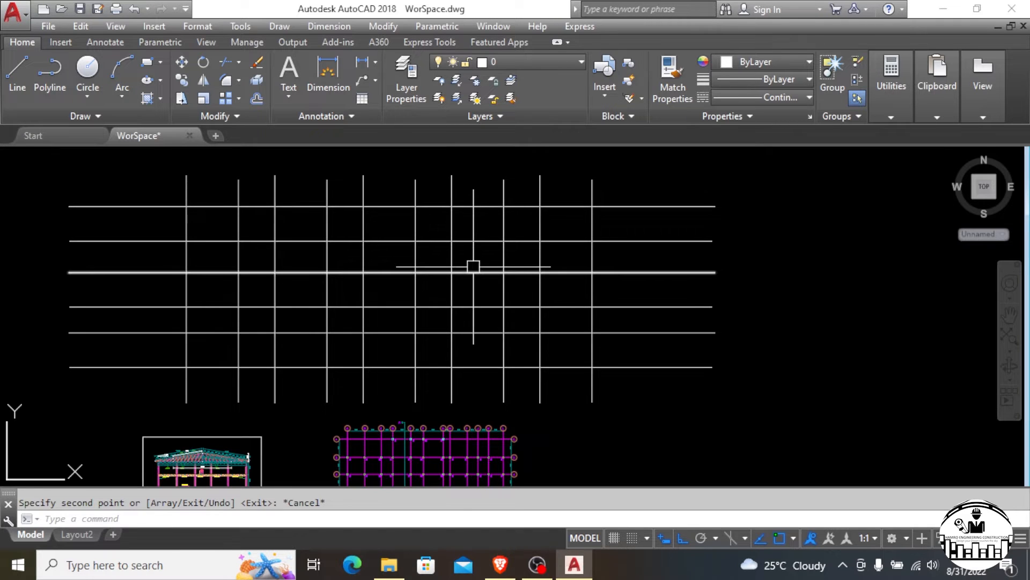
{"action": "key", "text": "Escape"}
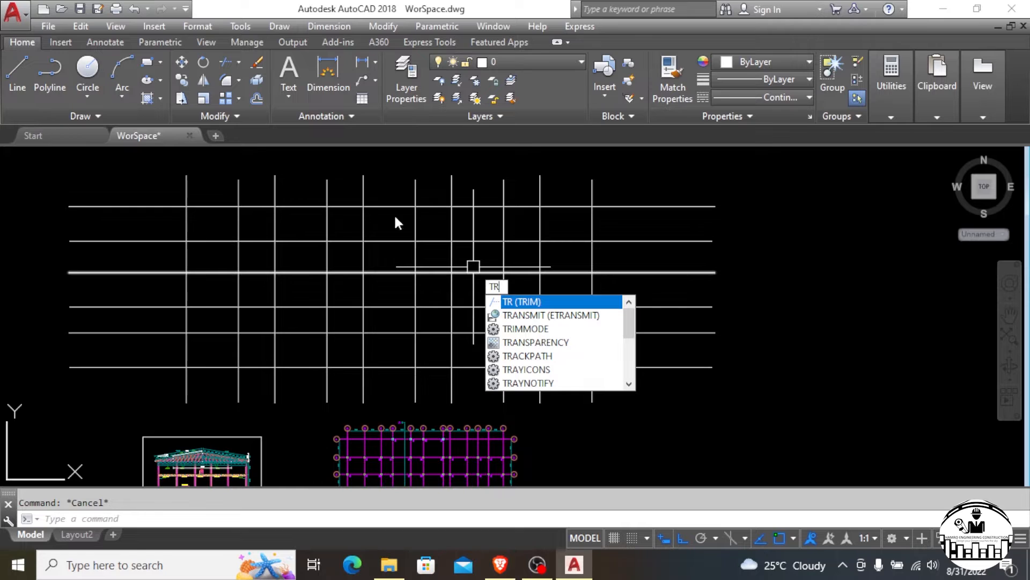
{"action": "key", "text": "Return"}
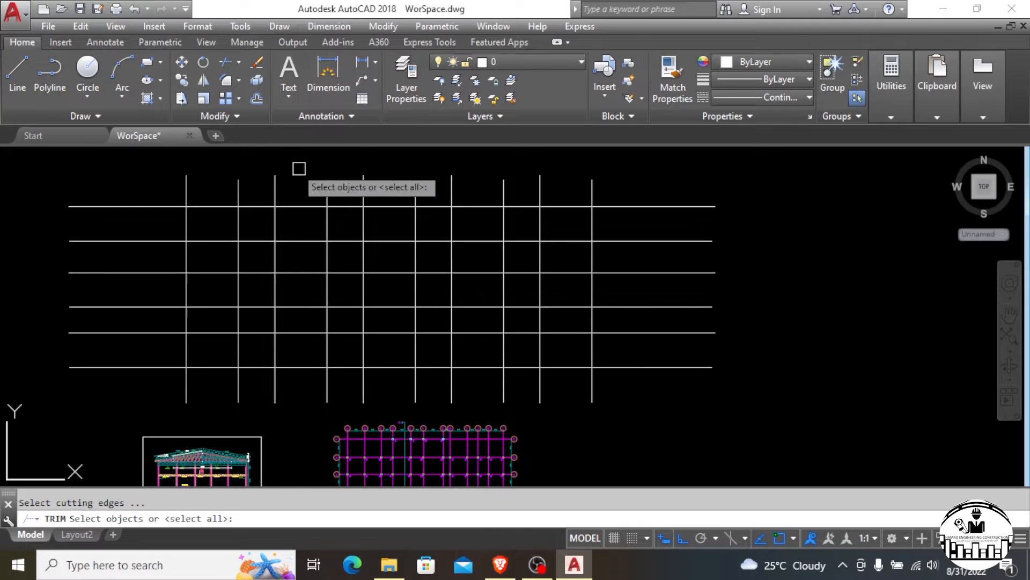
{"action": "left_click", "coordinate": [240, 61]}
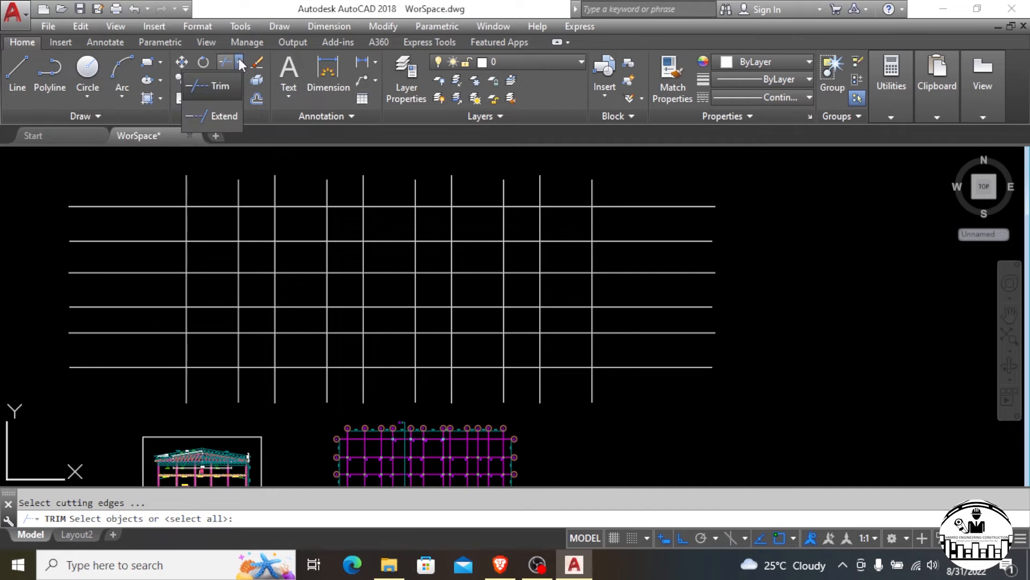
{"action": "left_click", "coordinate": [383, 26]}
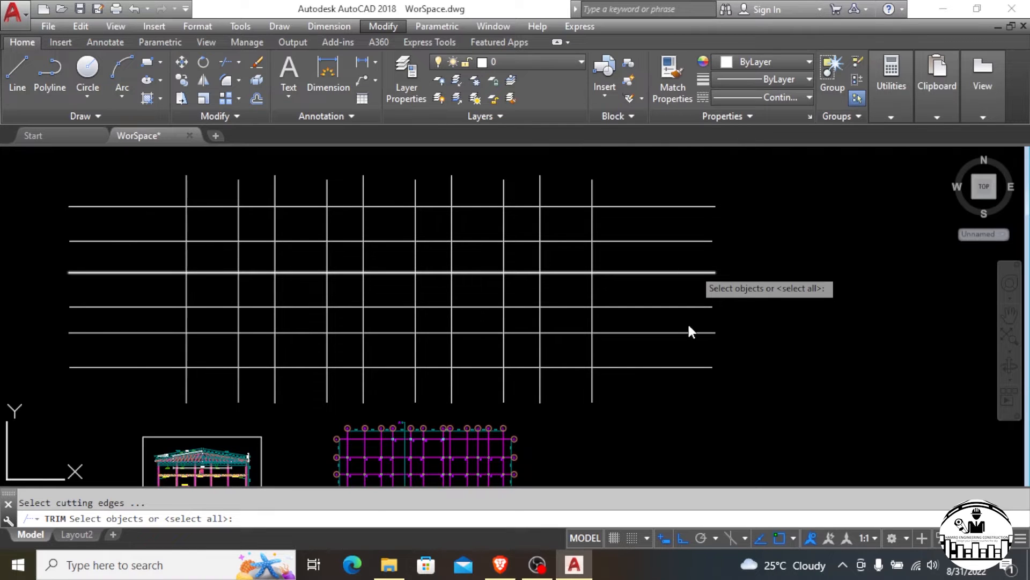
{"action": "left_click", "coordinate": [783, 239]}
{"action": "key", "text": "Escape"}
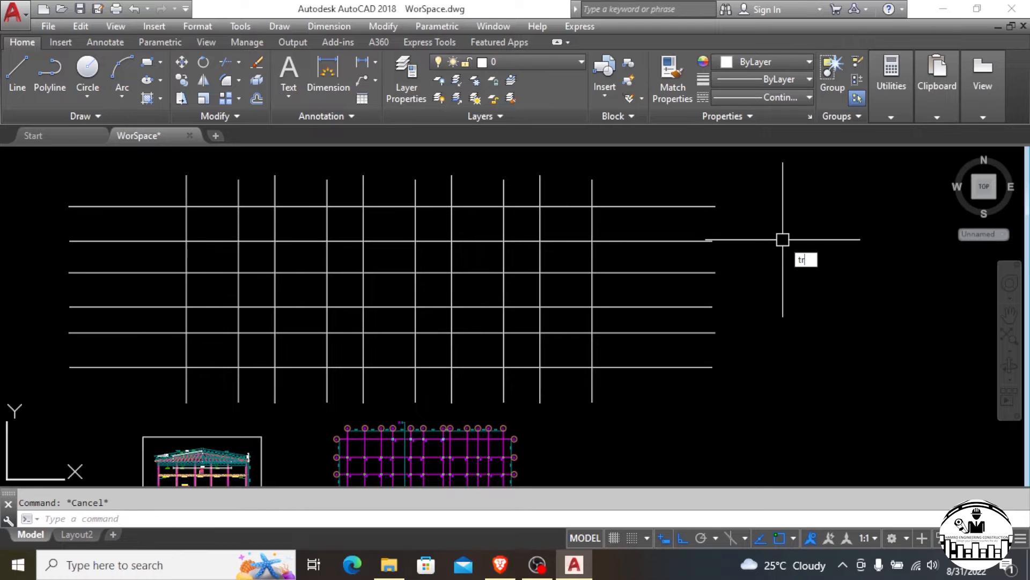
Step: Trim all six horizontal lines back to the eighth vertical line, removing their portions on its right side
{"action": "type", "text": "tr"}
{"action": "key", "text": "Return"}
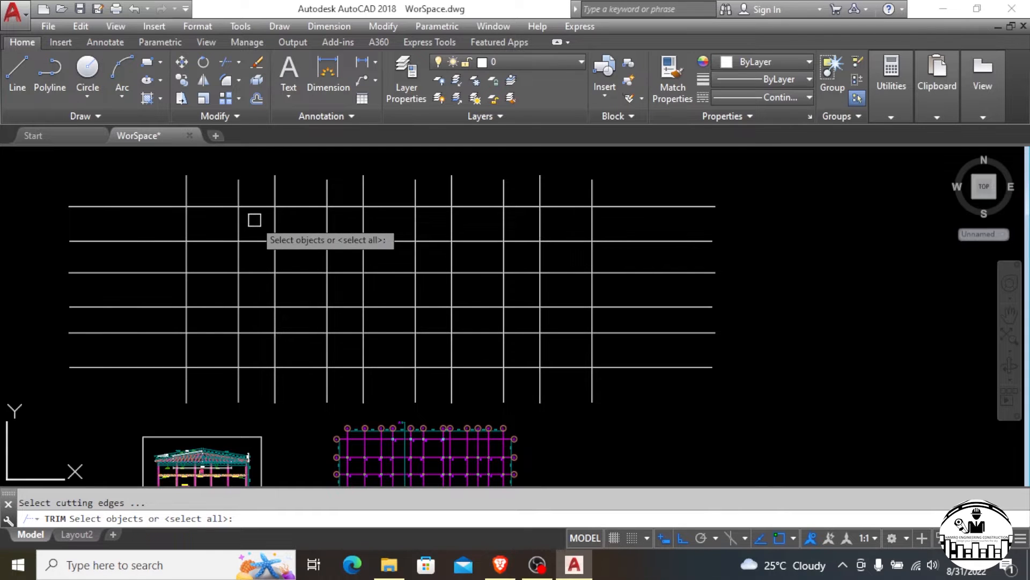
{"action": "left_click", "coordinate": [505, 220]}
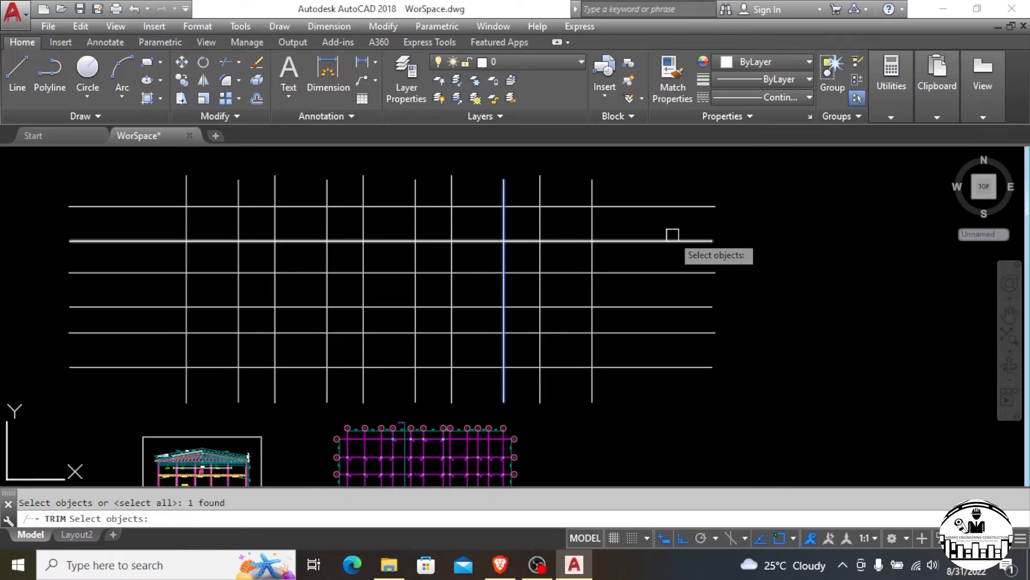
{"action": "key", "text": "Return"}
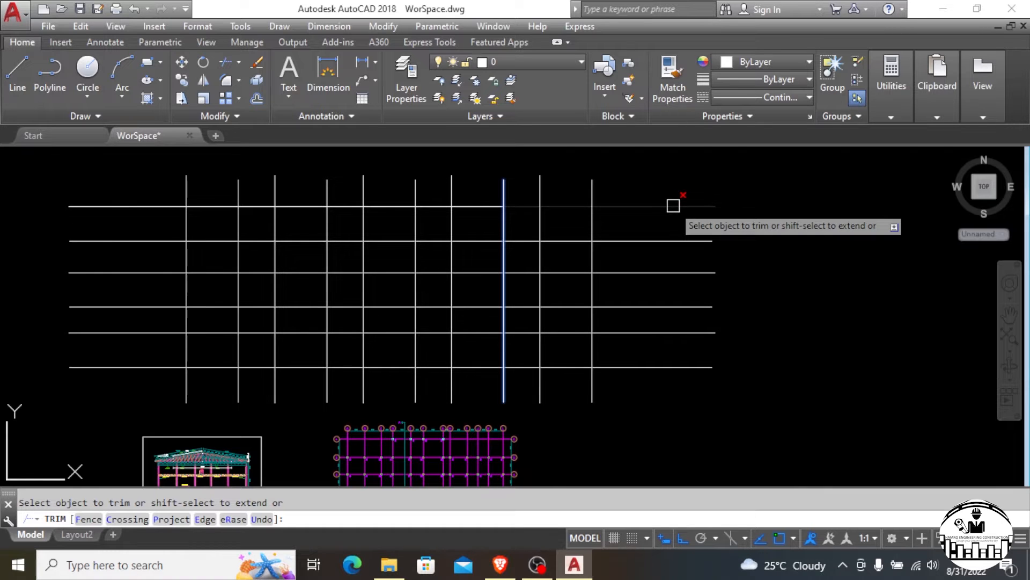
{"action": "left_click", "coordinate": [674, 240]}
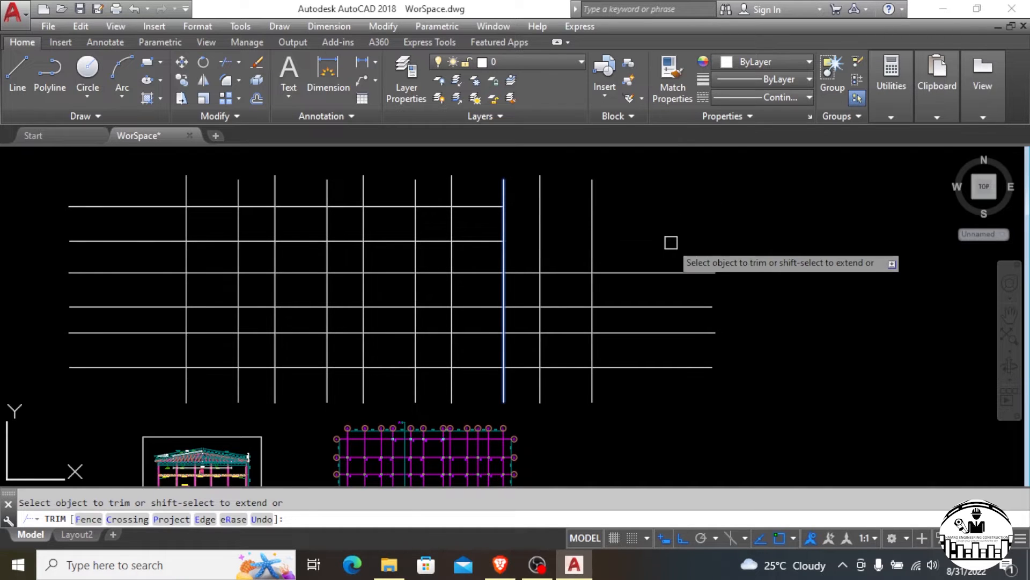
{"action": "left_click", "coordinate": [671, 307]}
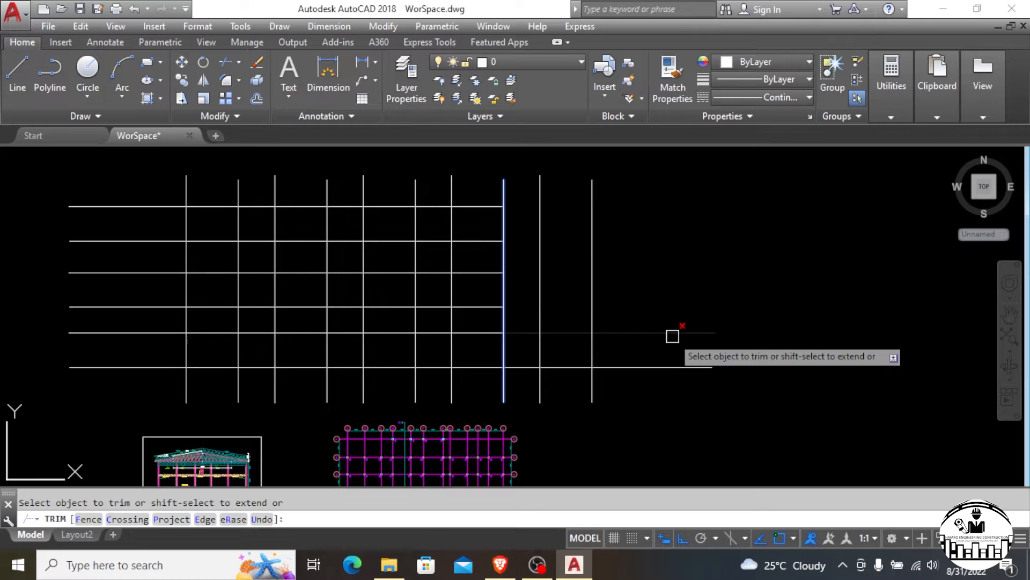
{"action": "left_click", "coordinate": [672, 332]}
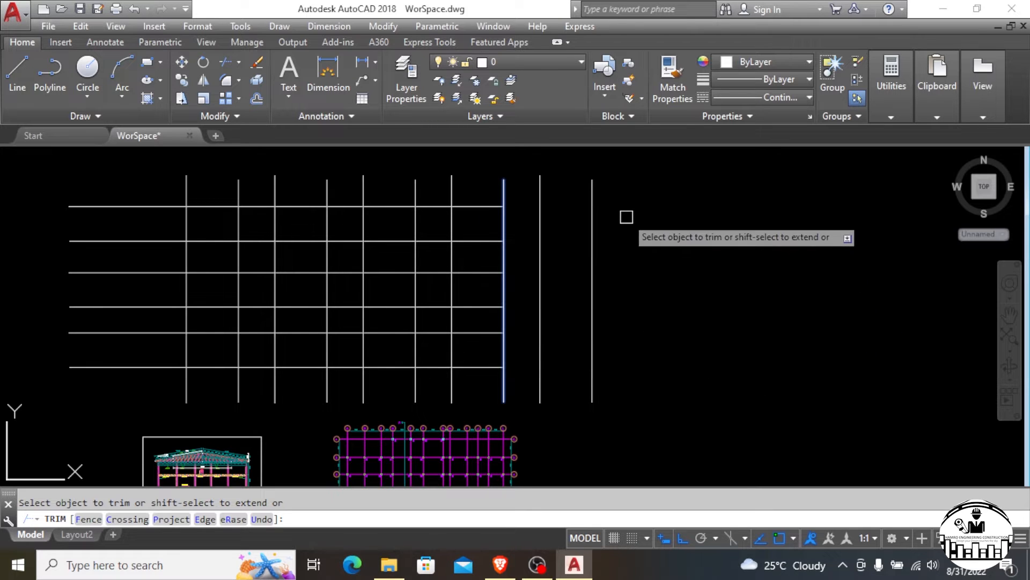
{"action": "key", "text": "Escape"}
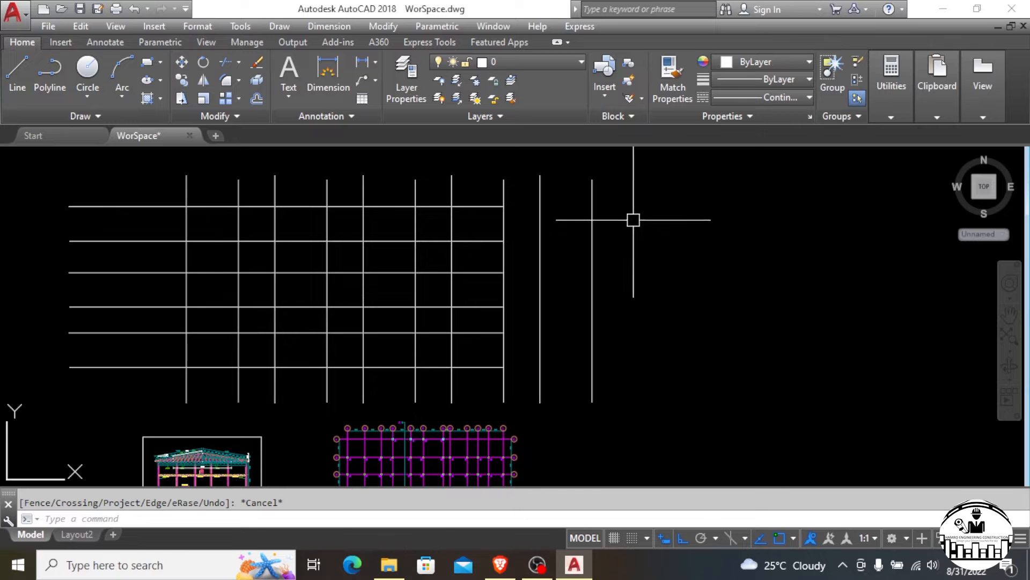
Step: Undo the trimming of the horizontal lines at the eighth vertical line
{"action": "key", "text": "ctrl+z"}
{"action": "key", "text": "ctrl+z"}
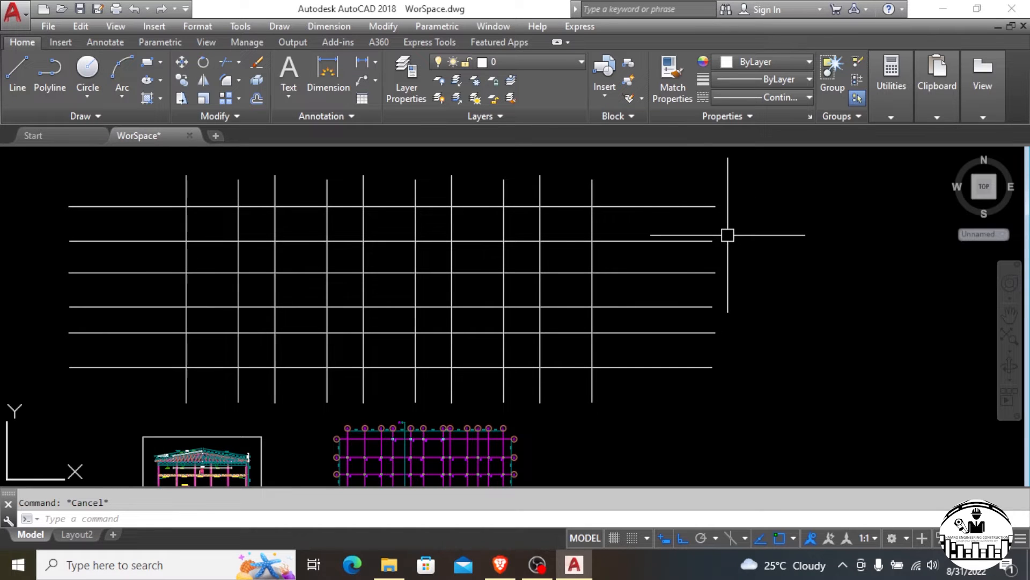
{"action": "key", "text": "Return"}
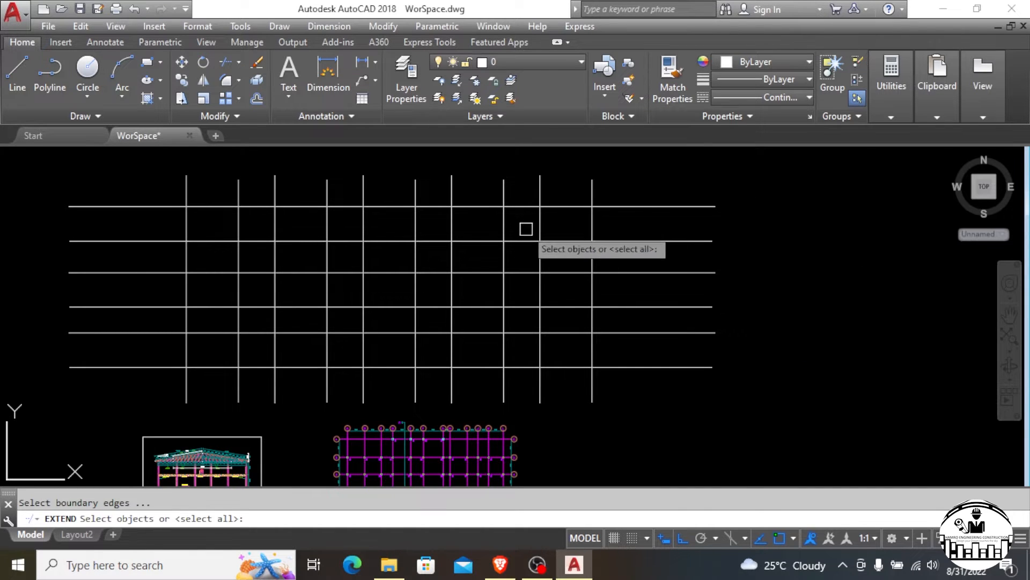
{"action": "left_click", "coordinate": [502, 223]}
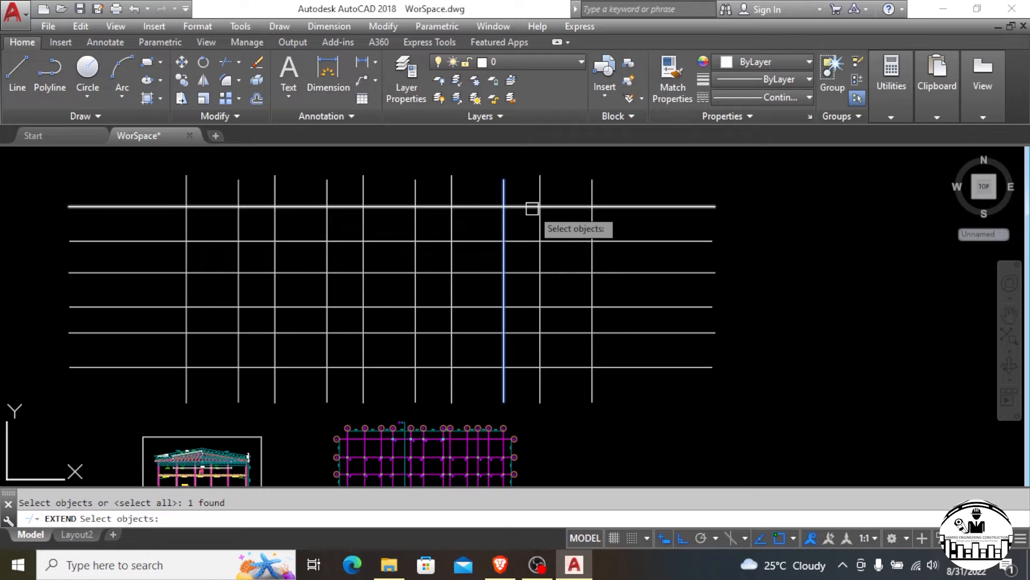
{"action": "key", "text": "Escape"}
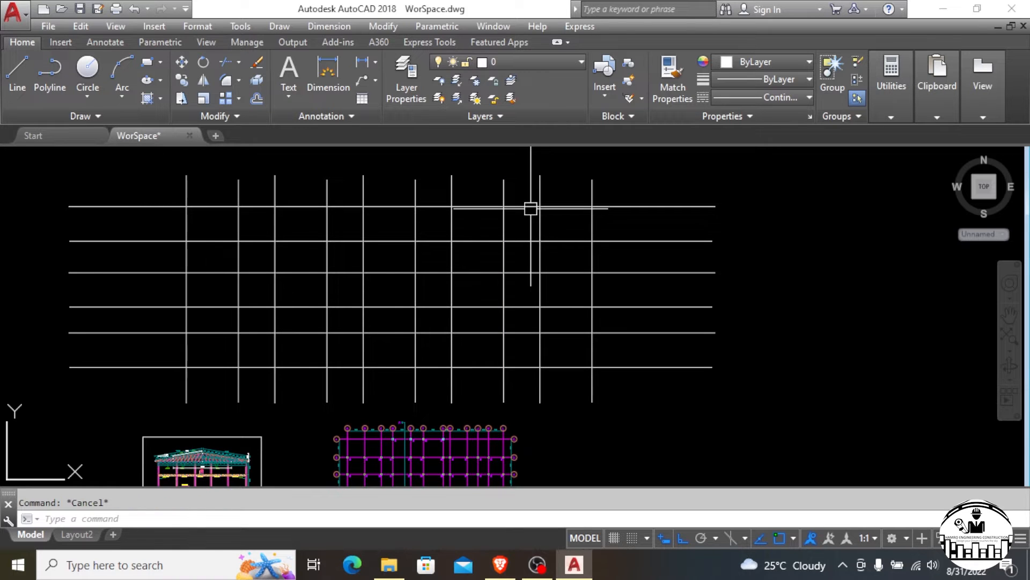
Step: Trim away the horizontal segments between the eighth and ninth vertical lines with one crossing window, using all objects as cutting edges
{"action": "type", "text": "te cor"}
{"action": "key", "text": "Return"}
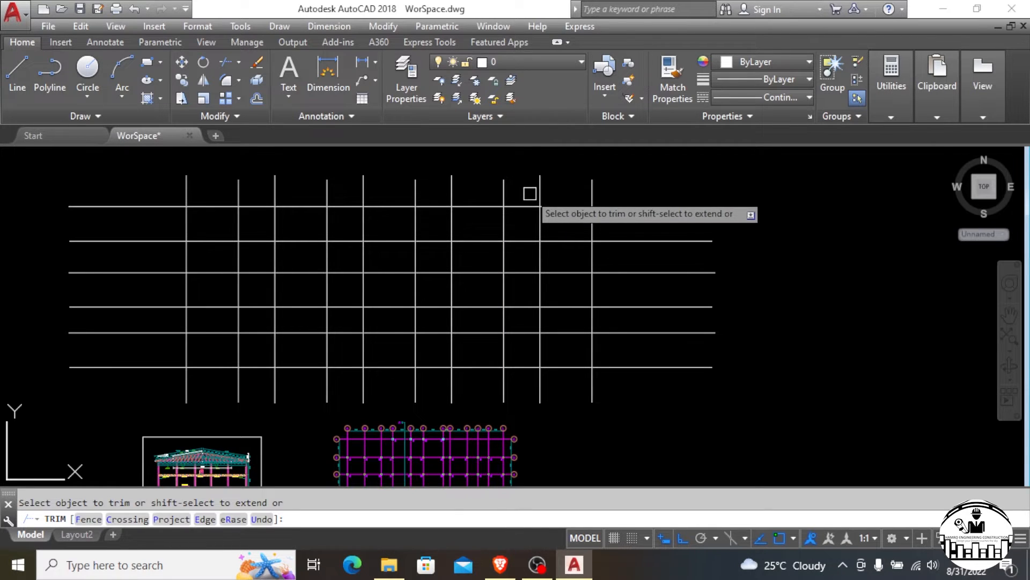
{"action": "left_click", "coordinate": [530, 194]}
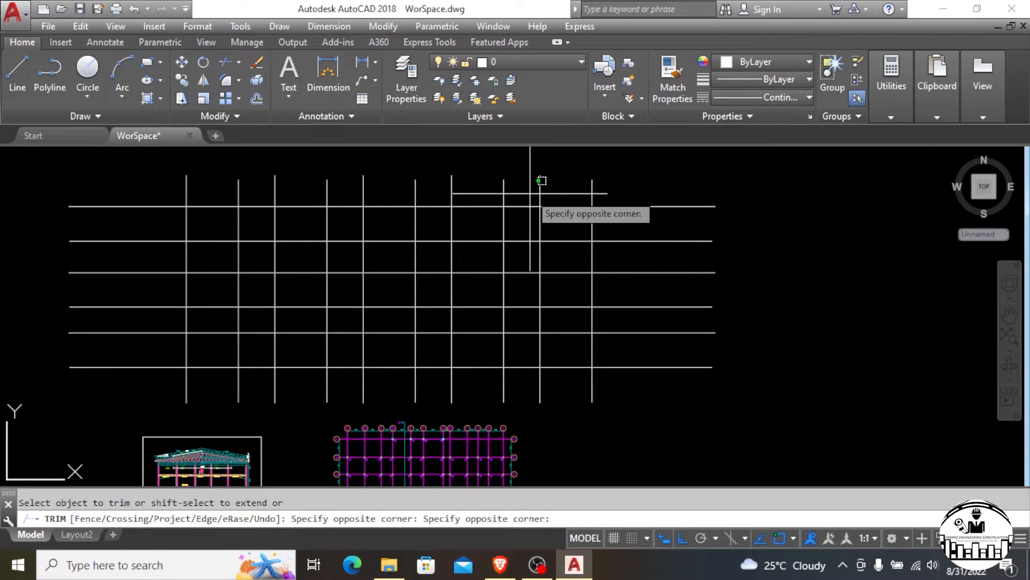
{"action": "left_click", "coordinate": [528, 372]}
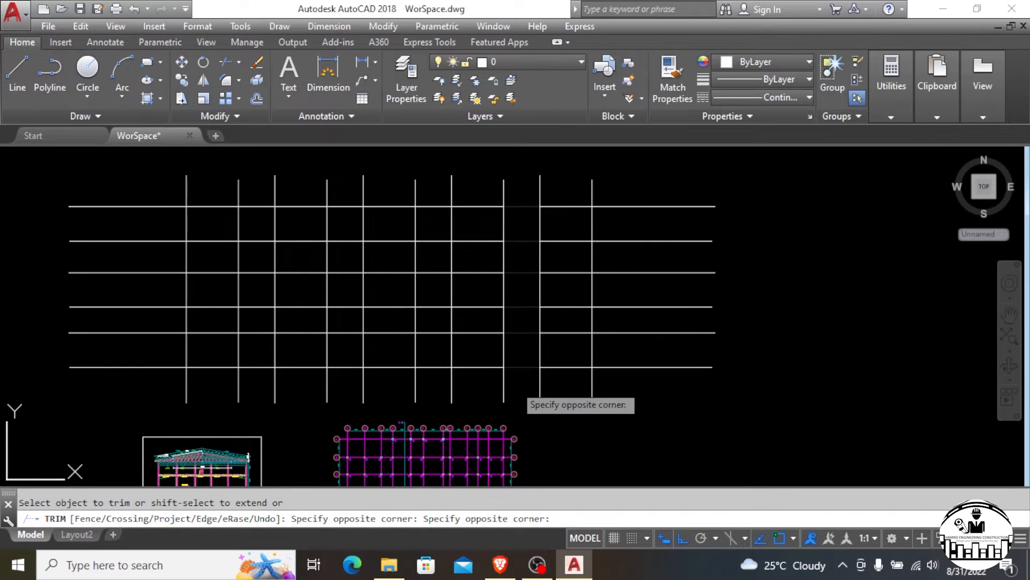
{"action": "key", "text": "Escape"}
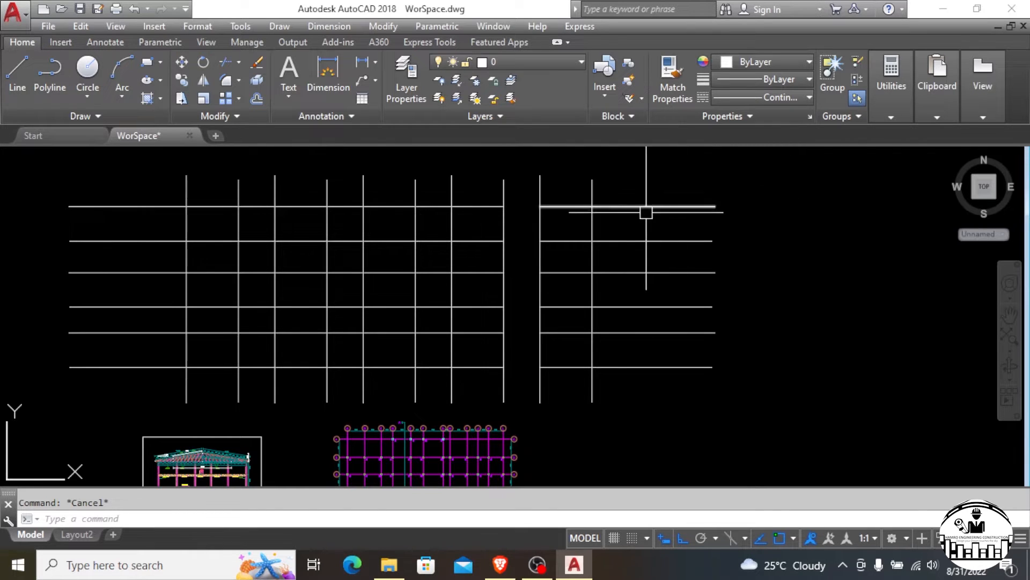
Step: Trim away the horizontal segments between the ninth and tenth vertical lines with one crossing window
{"action": "key", "text": "Return"}
{"action": "left_click", "coordinate": [574, 187]}
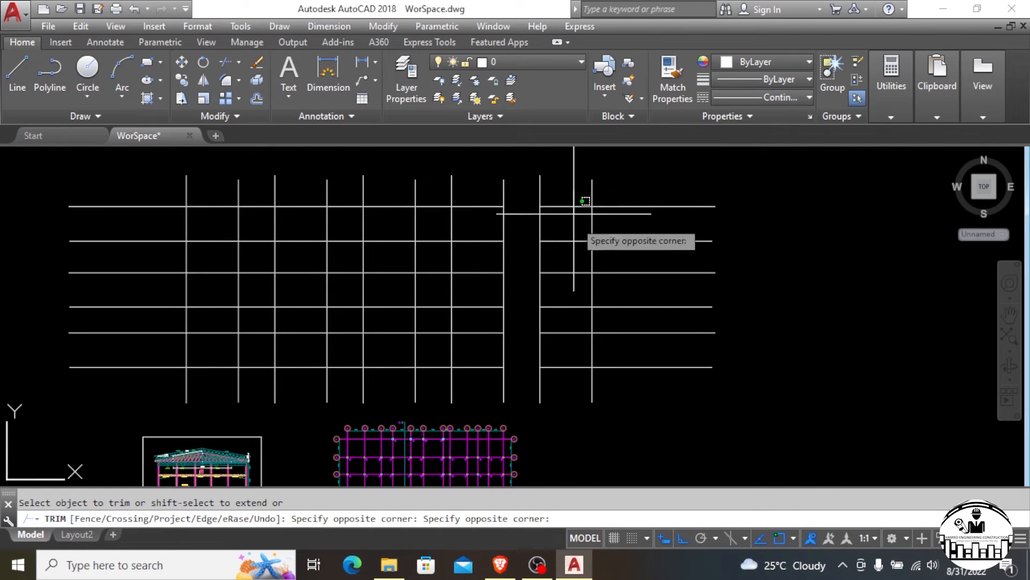
{"action": "left_click", "coordinate": [565, 371]}
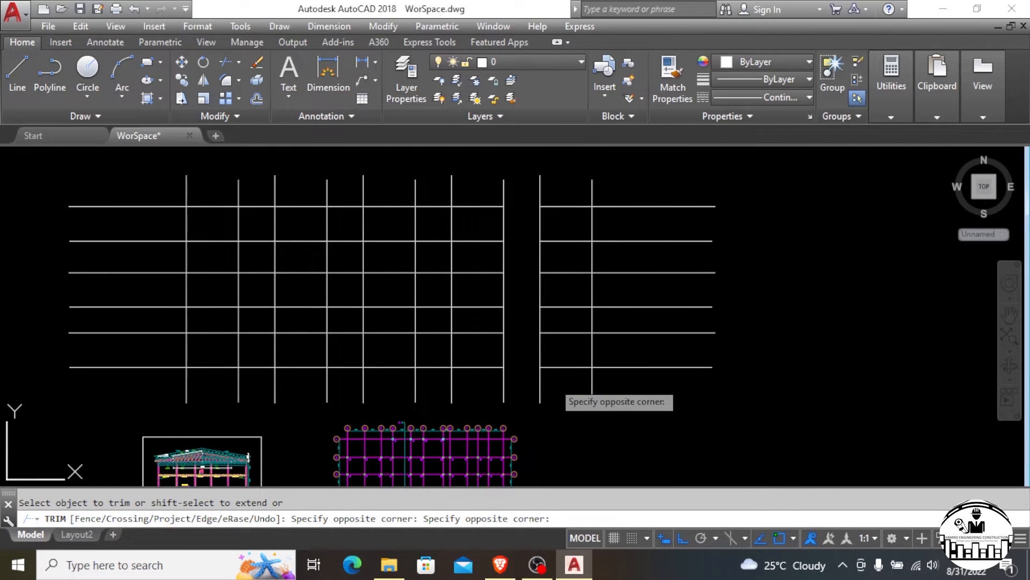
{"action": "key", "text": "Escape"}
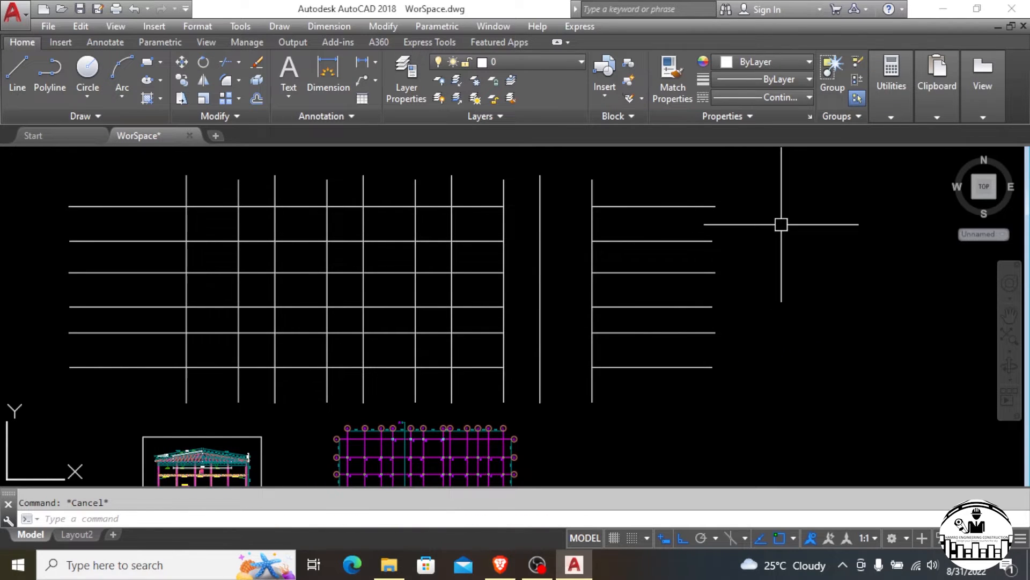
Step: Try to trim the detached horizontal segments right of the tenth vertical line, using the eighth vertical line as cutting edge
{"action": "type", "text": "ts or"}
{"action": "key", "text": "Return"}
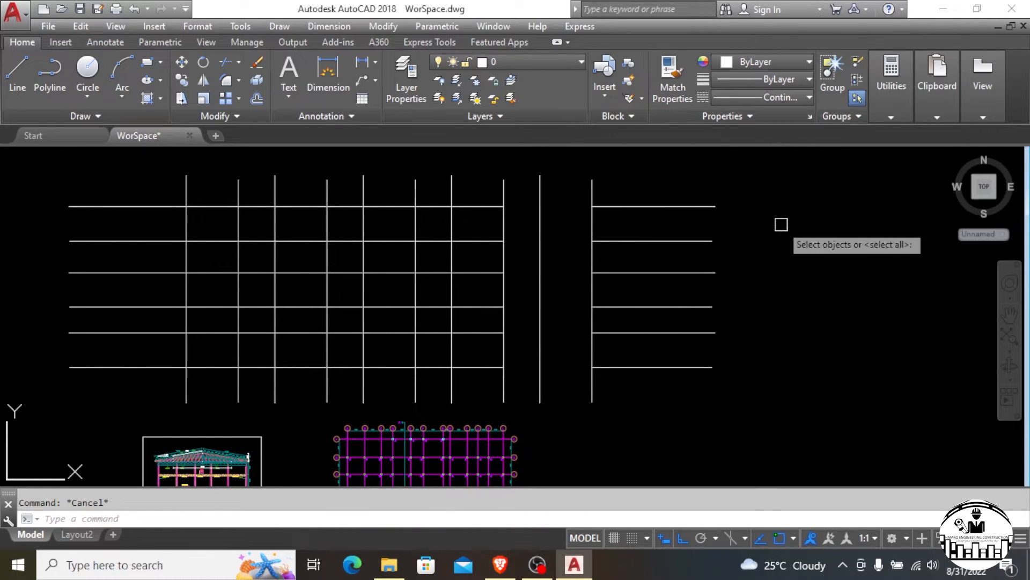
{"action": "left_click", "coordinate": [503, 220]}
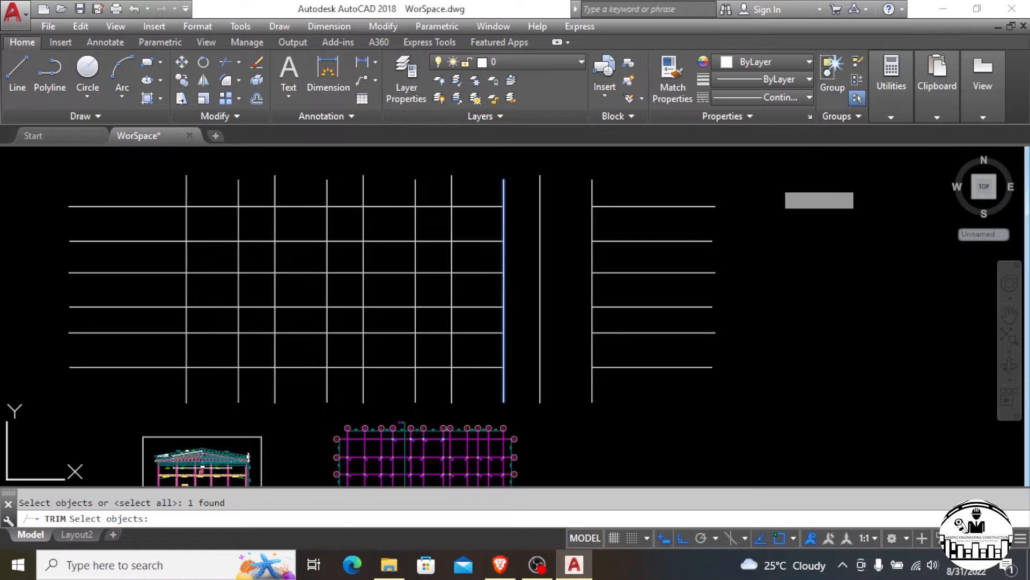
{"action": "key", "text": "Return"}
{"action": "left_click", "coordinate": [745, 172]}
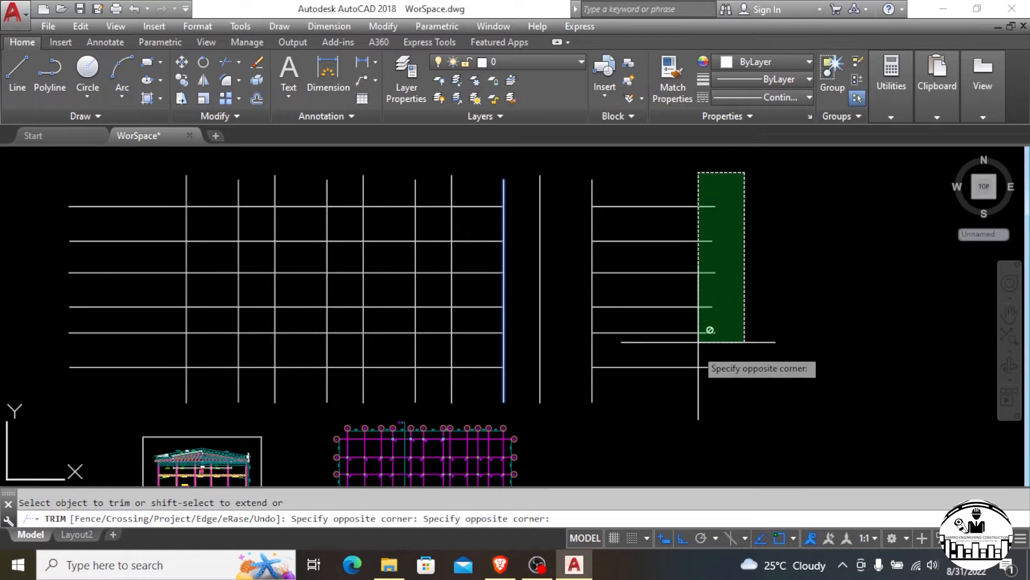
{"action": "left_click", "coordinate": [639, 413]}
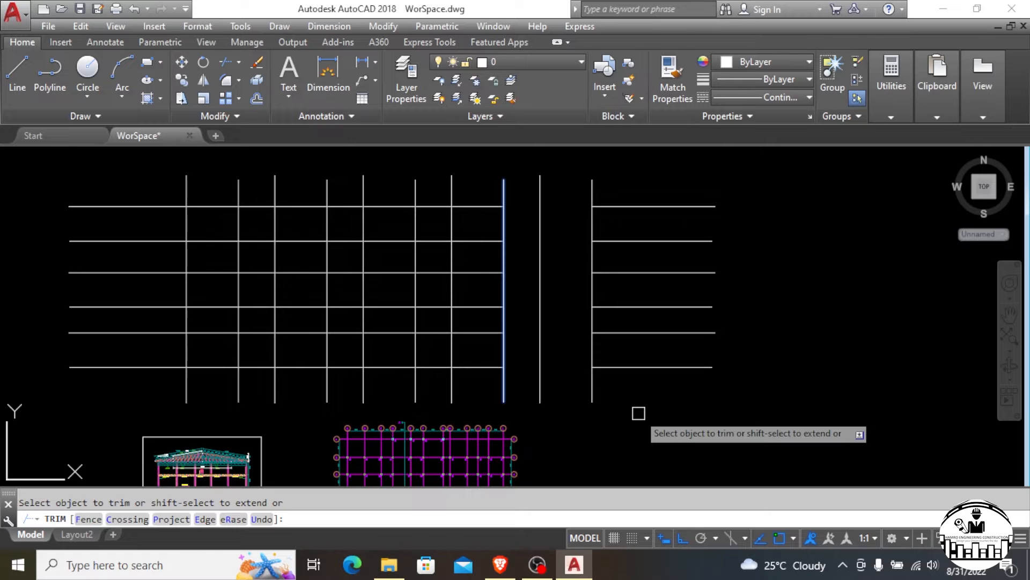
{"action": "left_click", "coordinate": [657, 368]}
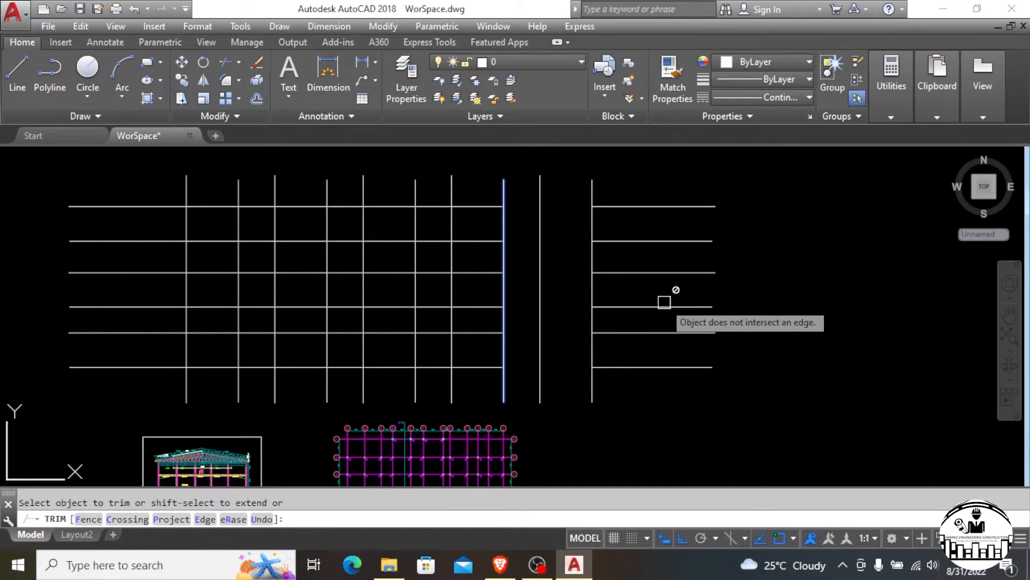
{"action": "key", "text": "Escape"}
{"action": "key", "text": "Escape"}
Step: Undo the crossing-window trims to restore the full grid of horizontal and vertical lines
{"action": "key", "text": "ctrl+z"}
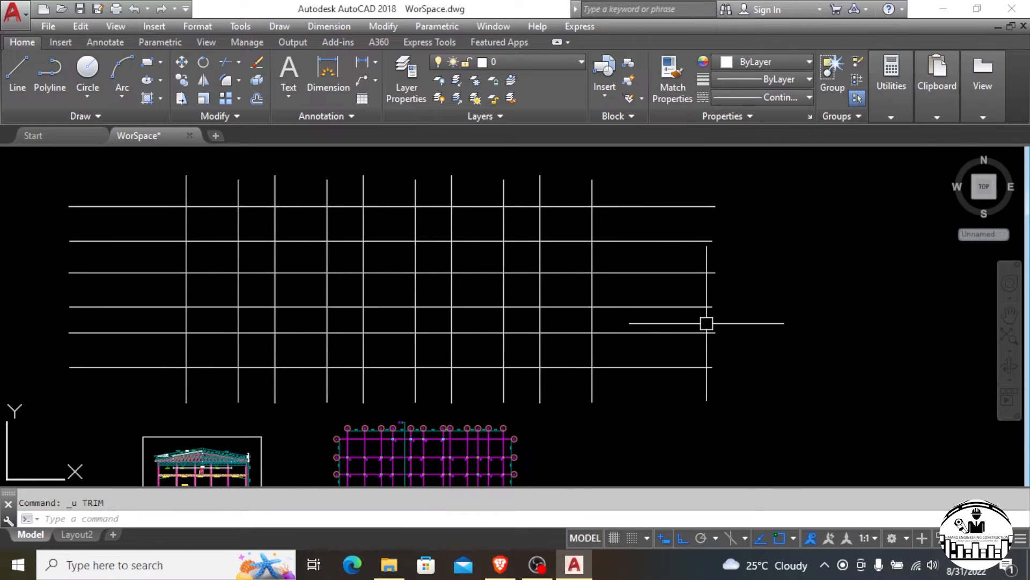
{"action": "scroll", "coordinate": [697, 279], "scroll_direction": "down", "scroll_amount": 2}
{"action": "scroll", "coordinate": [698, 279], "scroll_direction": "up", "scroll_amount": 3}
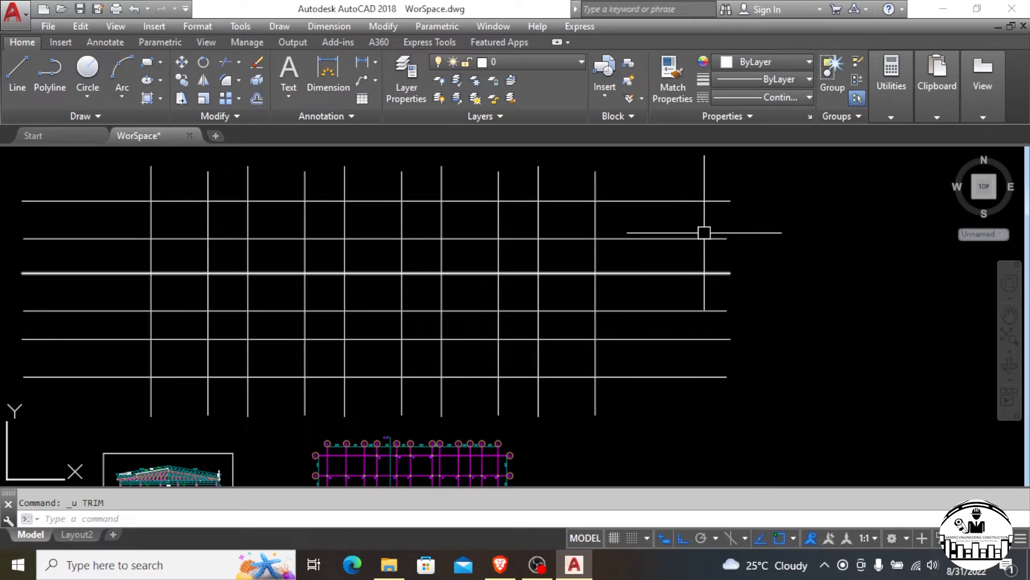
{"action": "key", "text": "Escape"}
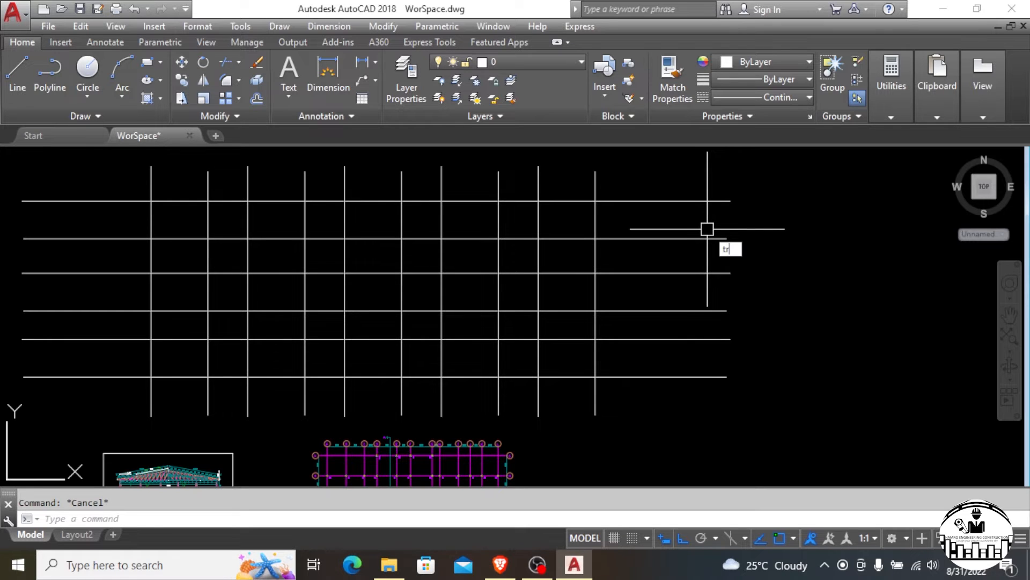
Step: Trim the four inner horizontal lines right of the seventh vertical line, using that vertical line as the cutting edge
{"action": "key", "text": "Return"}
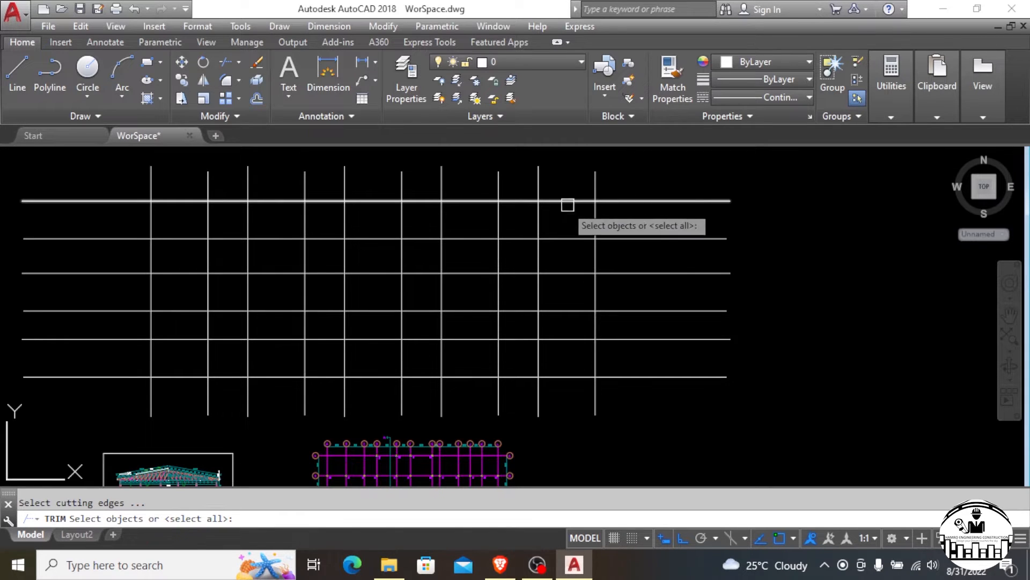
{"action": "left_click", "coordinate": [442, 218]}
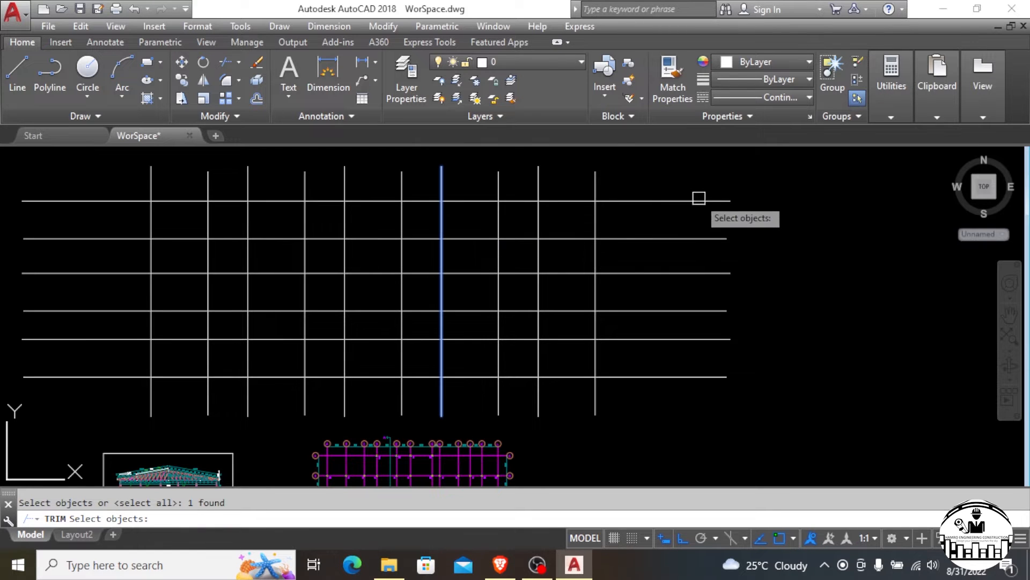
{"action": "key", "text": "Return"}
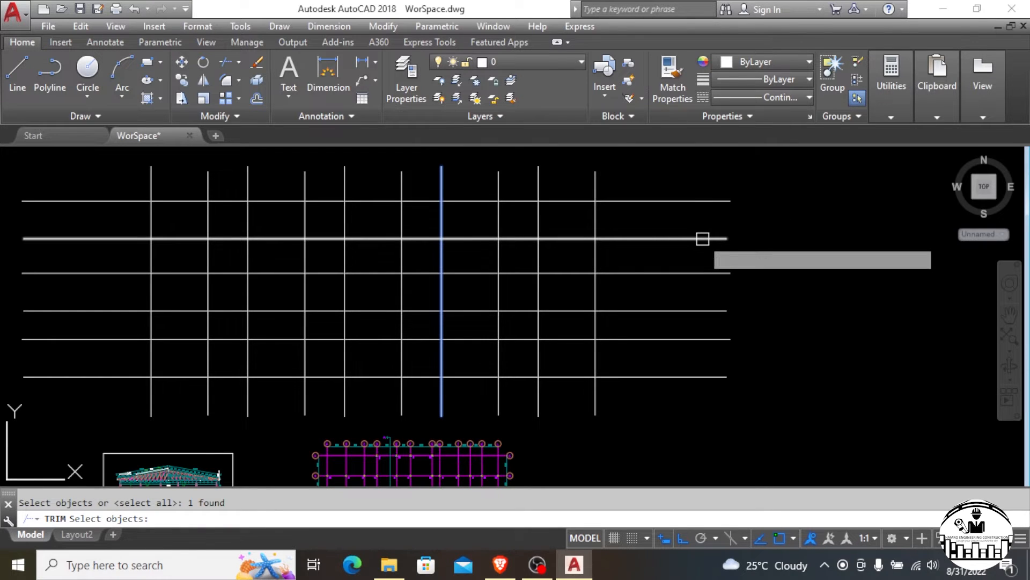
{"action": "left_click", "coordinate": [701, 272]}
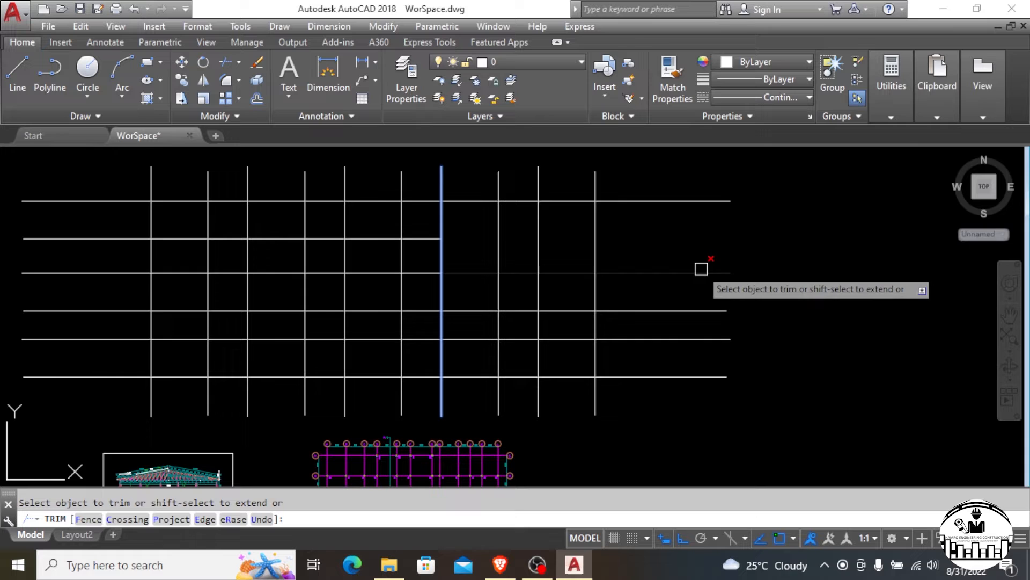
{"action": "left_click", "coordinate": [694, 314]}
{"action": "left_click", "coordinate": [692, 339]}
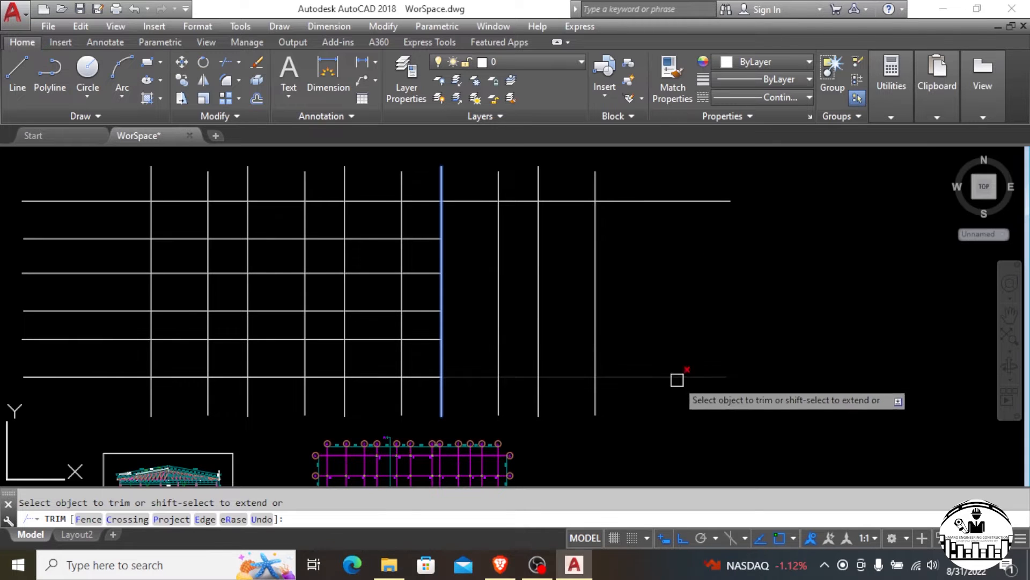
{"action": "scroll", "coordinate": [739, 274], "scroll_direction": "down", "scroll_amount": 1}
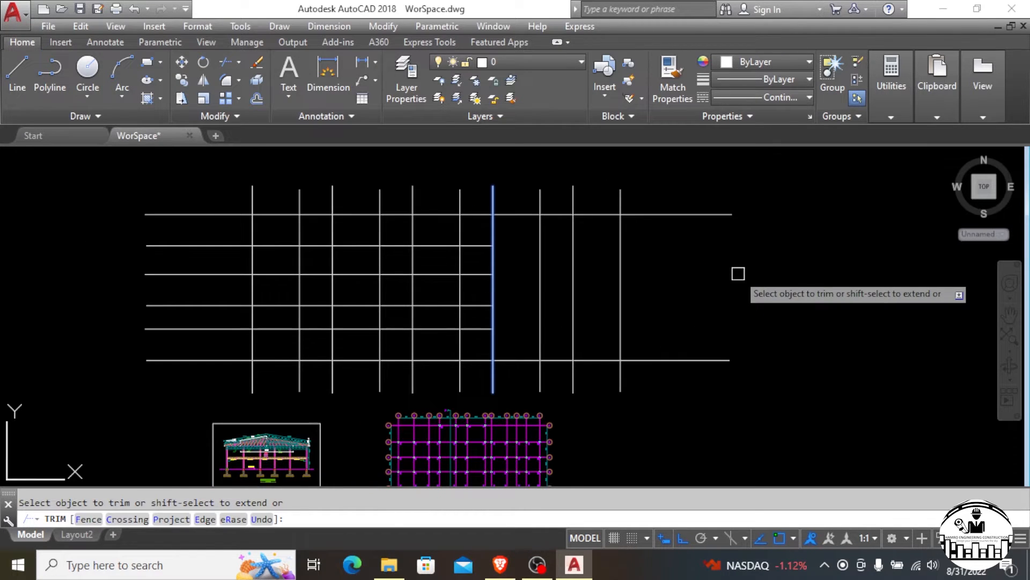
{"action": "key", "text": "Escape"}
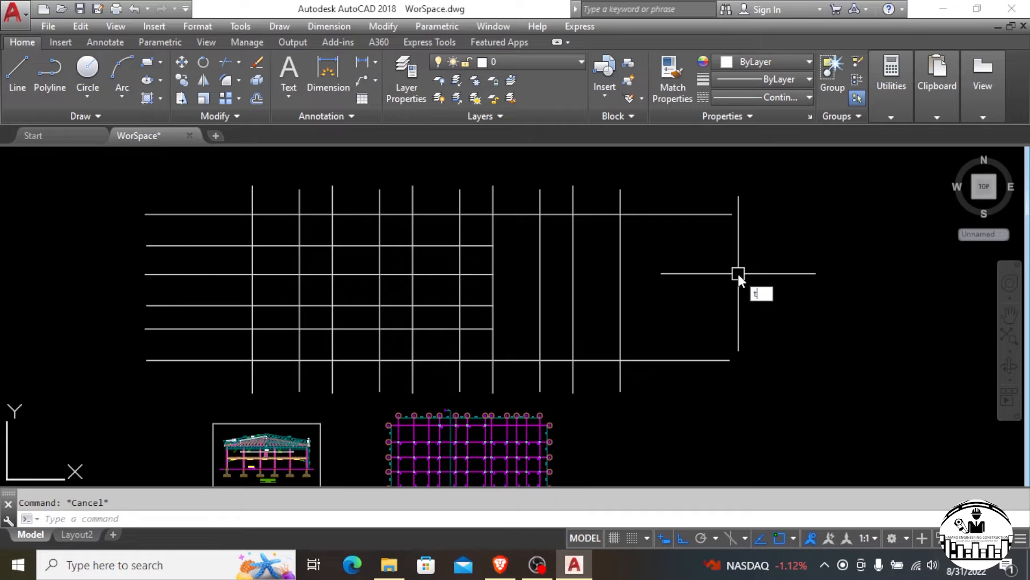
Step: Trim away the eighth and ninth vertical lines between the outer horizontal lines, using all objects as cutting edges
{"action": "type", "text": "tr"}
{"action": "key", "text": "Return"}
{"action": "key", "text": "Return"}
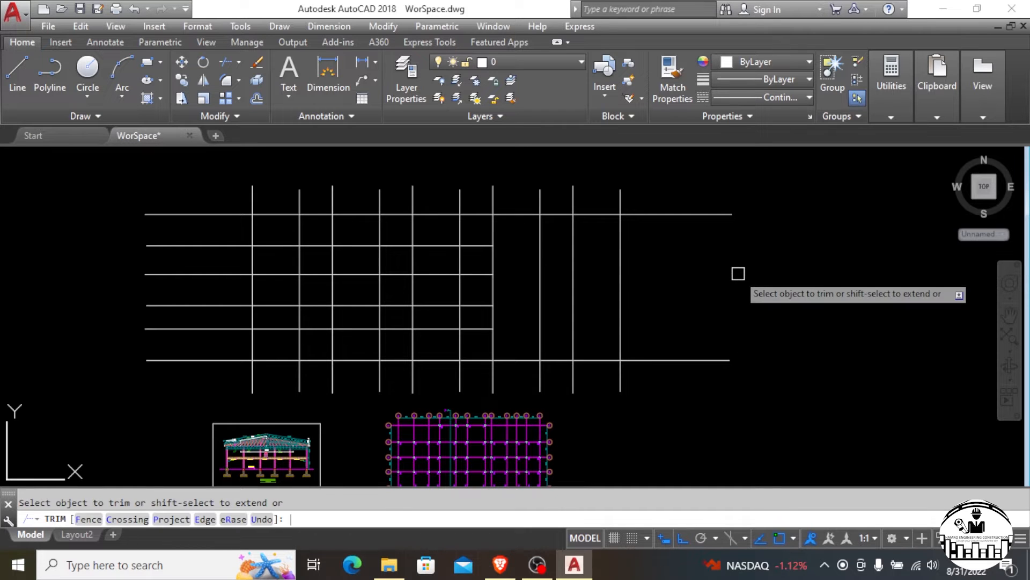
{"action": "left_click", "coordinate": [573, 252]}
{"action": "left_click", "coordinate": [539, 255]}
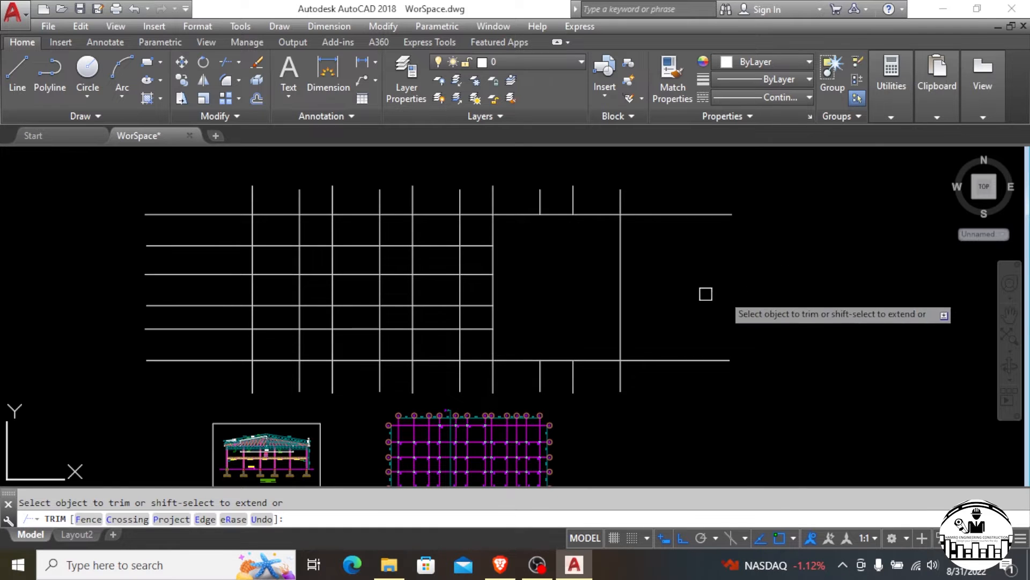
Step: Extend the second and third horizontal lines to the tenth vertical line from within the Trim command
{"action": "scroll", "coordinate": [770, 229], "scroll_direction": "down", "scroll_amount": 1}
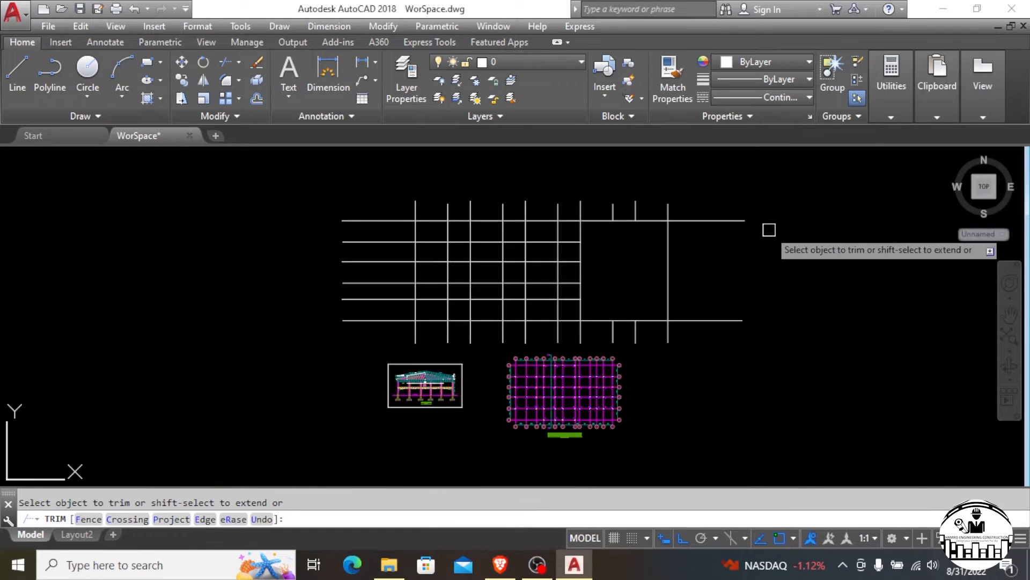
{"action": "scroll", "coordinate": [607, 270], "scroll_direction": "up", "scroll_amount": 2}
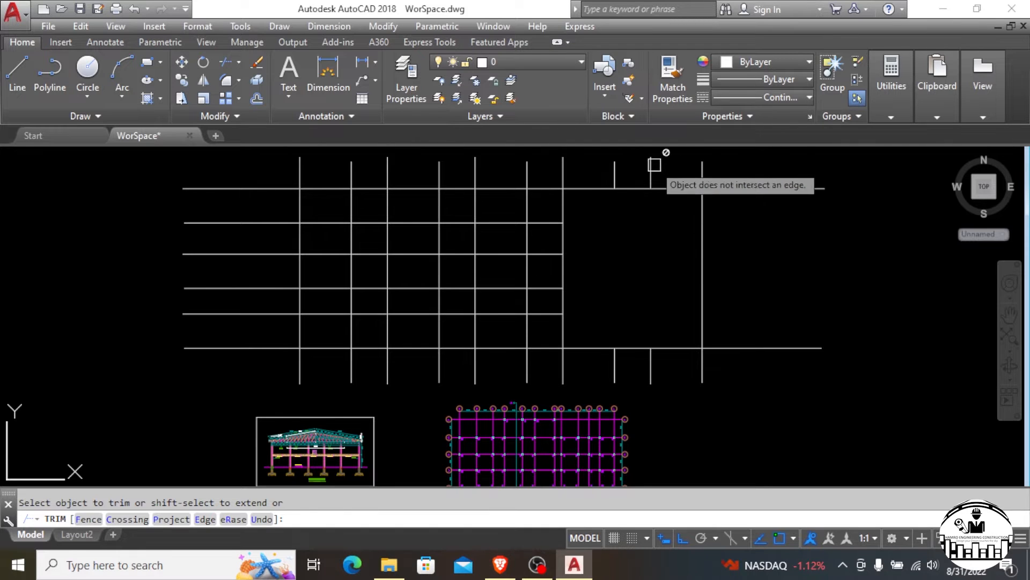
{"action": "left_click", "coordinate": [542, 223], "text": "shift"}
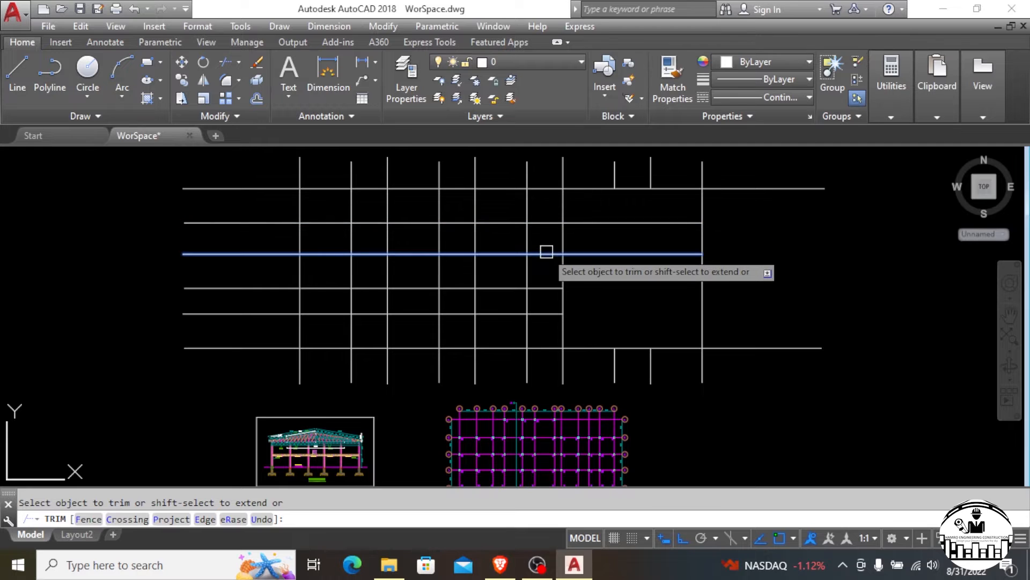
{"action": "left_click", "coordinate": [545, 253], "text": "shift"}
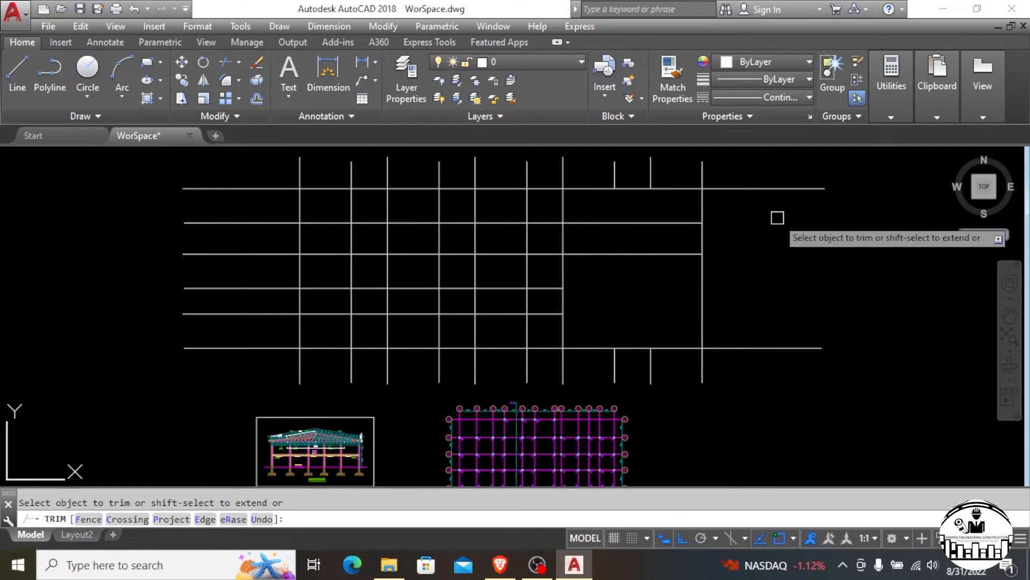
{"action": "key", "text": "Escape"}
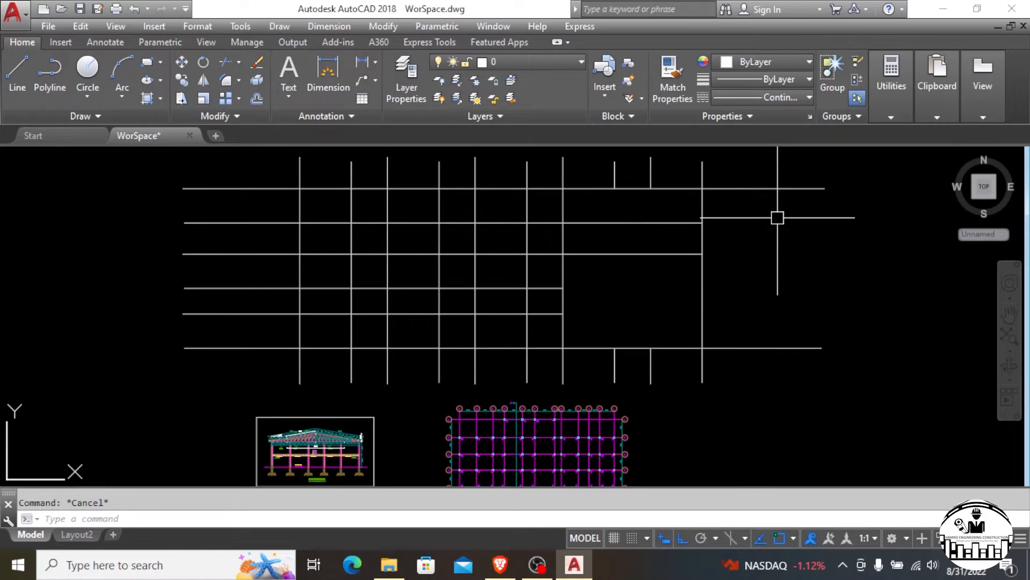
Step: Extend the fourth and fifth horizontal lines with the Extend command, using the tenth vertical line as the boundary edge
{"action": "type", "text": "ex"}
{"action": "key", "text": "Return"}
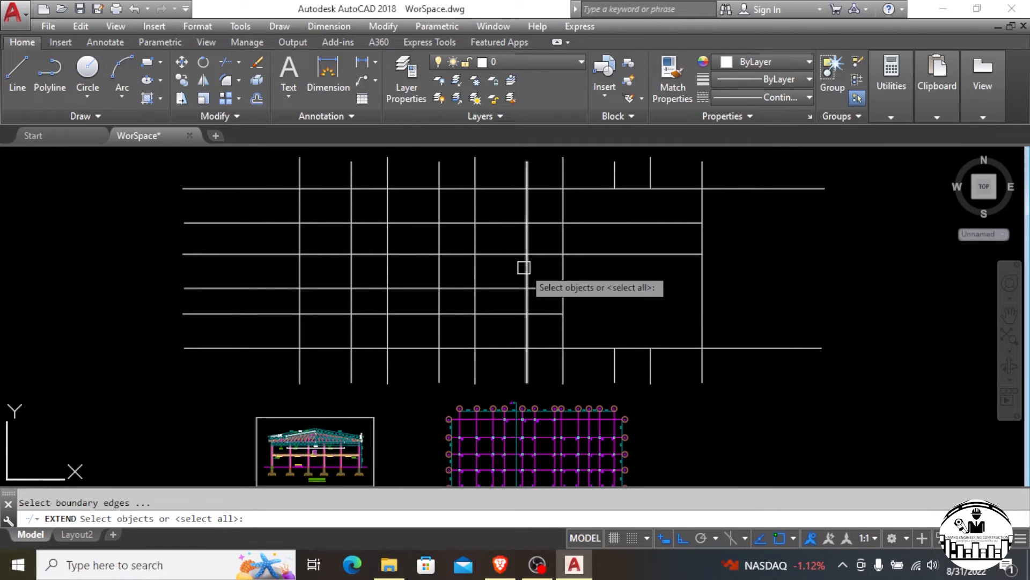
{"action": "left_click", "coordinate": [698, 291]}
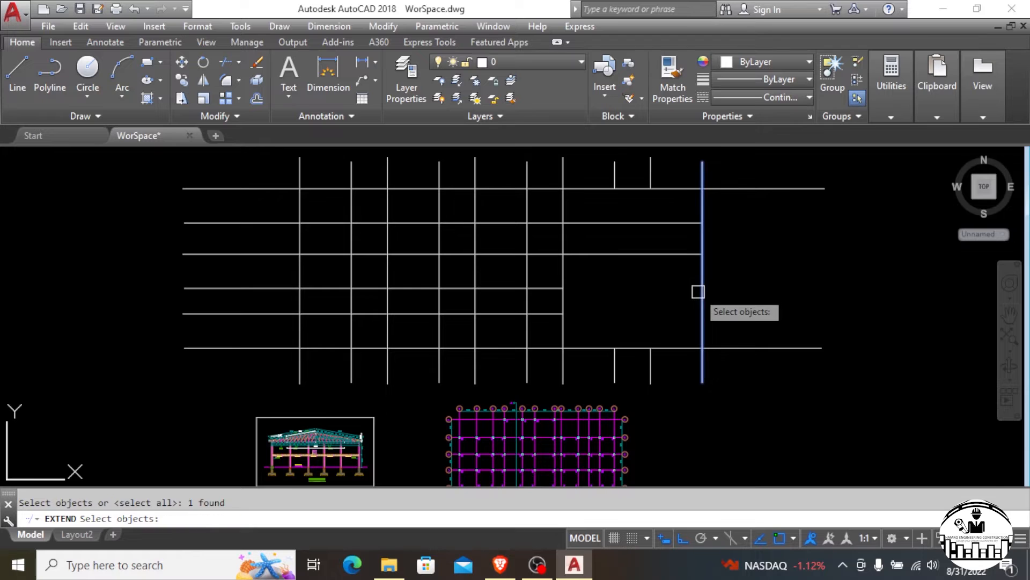
{"action": "key", "text": "Return"}
{"action": "left_click", "coordinate": [544, 288]}
{"action": "left_click", "coordinate": [546, 313]}
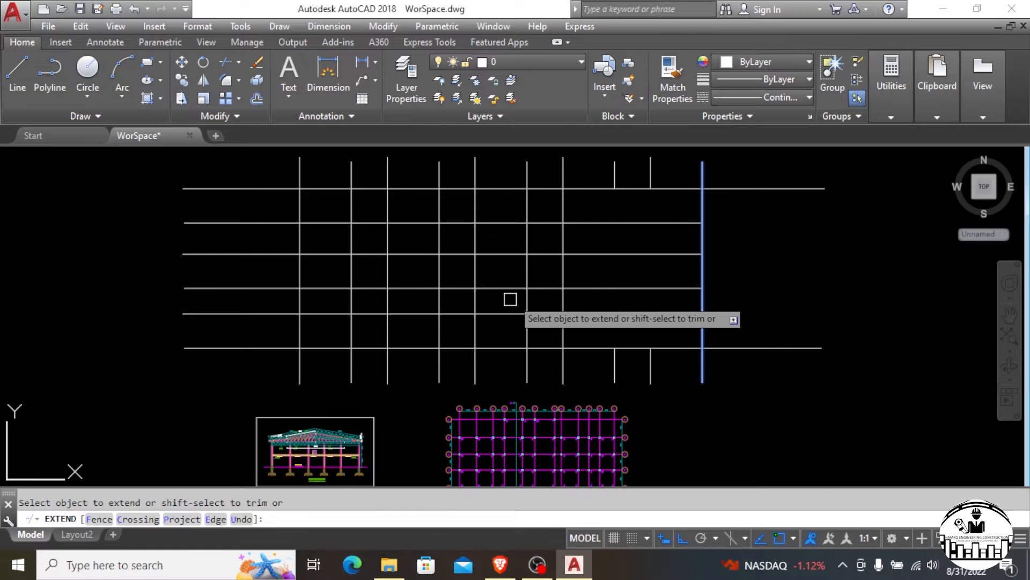
Step: Try to extend the ninth vertical line's stub above the uppermost horizontal line, with the tenth vertical line as boundary edge
{"action": "scroll", "coordinate": [513, 299], "scroll_direction": "down", "scroll_amount": 1}
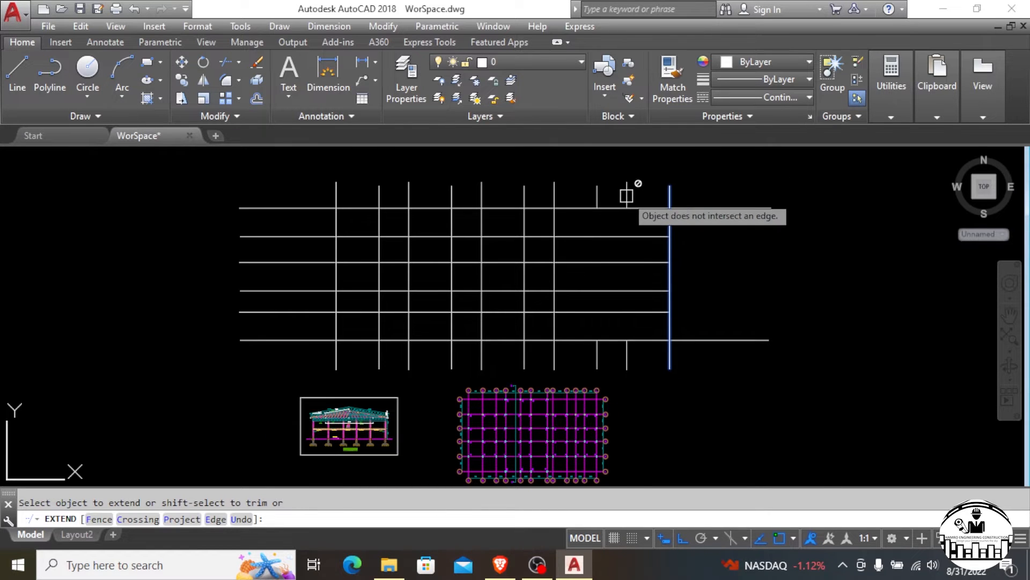
{"action": "scroll", "coordinate": [631, 196], "scroll_direction": "up", "scroll_amount": 2}
{"action": "scroll", "coordinate": [633, 191], "scroll_direction": "up", "scroll_amount": 2}
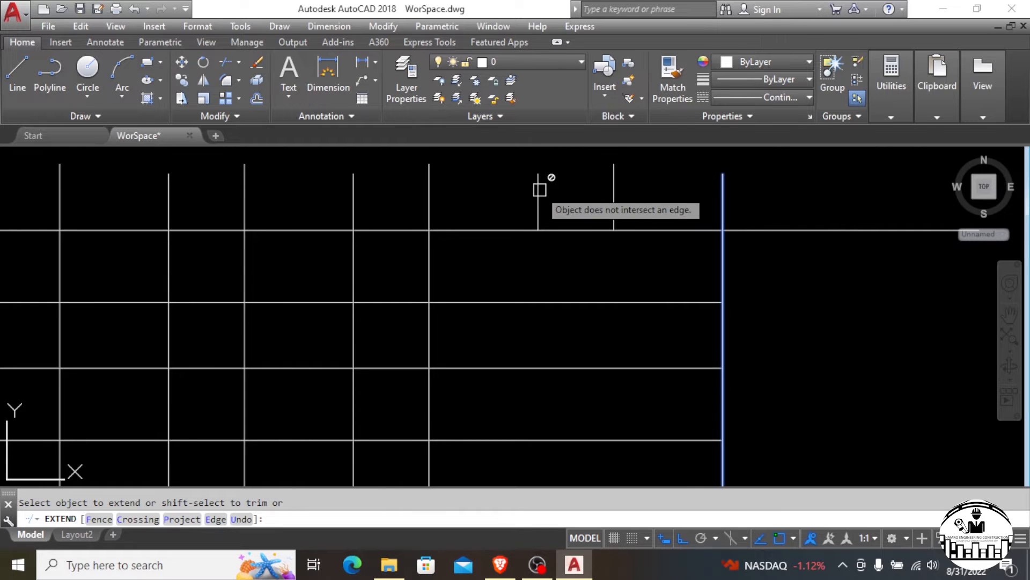
{"action": "left_click", "coordinate": [613, 191]}
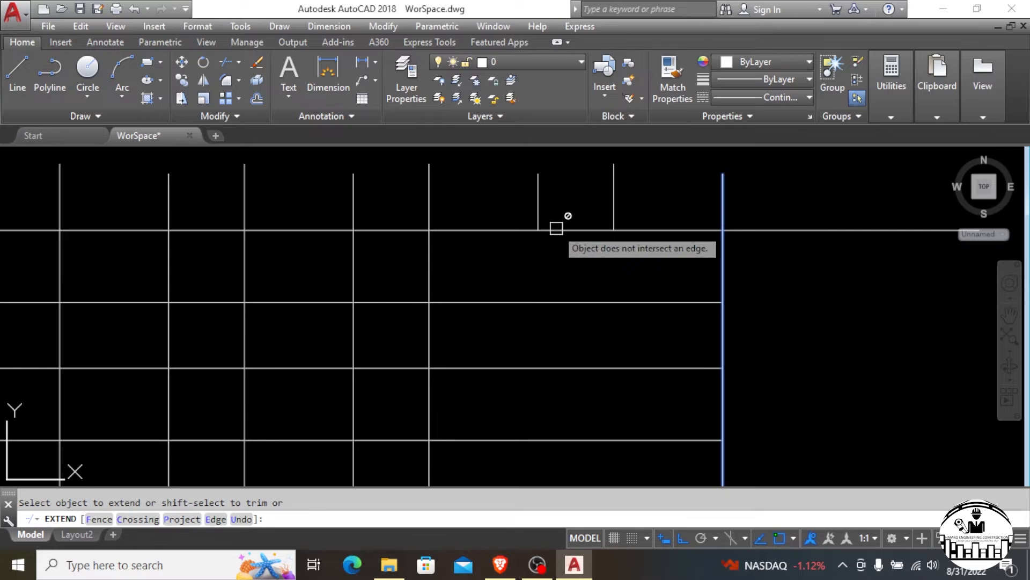
{"action": "scroll", "coordinate": [526, 258], "scroll_direction": "down", "scroll_amount": 2}
{"action": "key", "text": "Escape"}
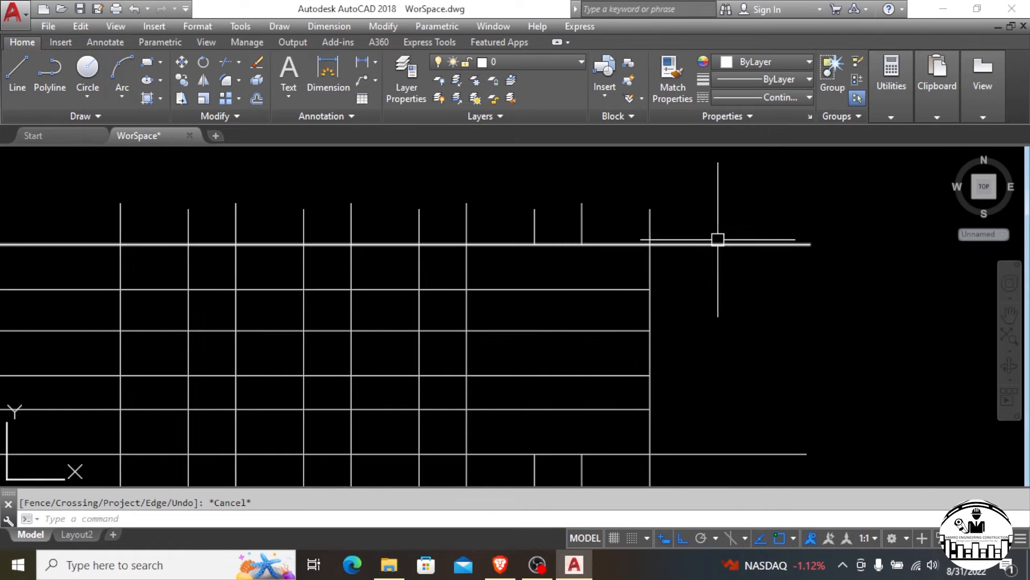
{"action": "left_click", "coordinate": [826, 212]}
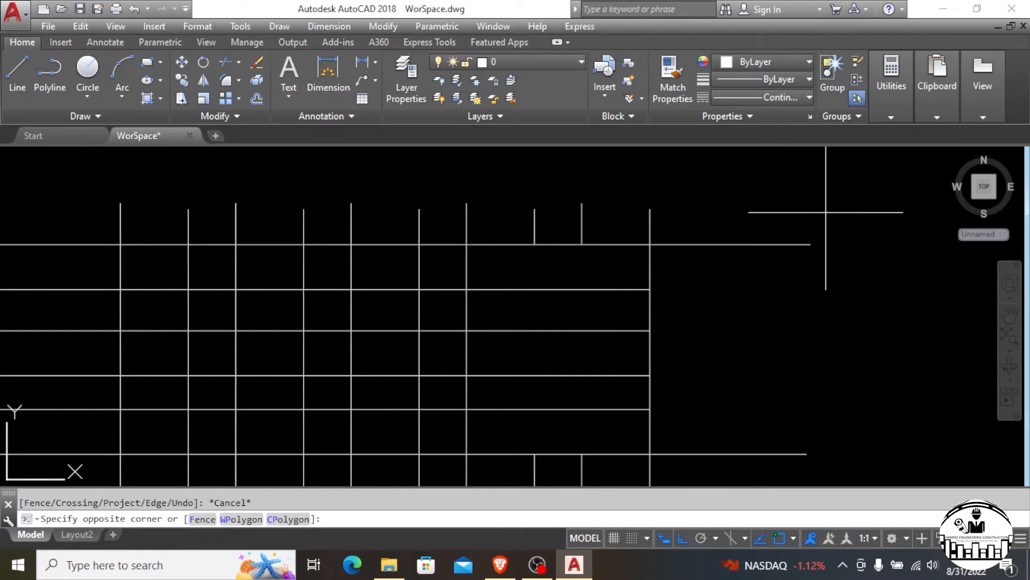
{"action": "left_click", "coordinate": [727, 271]}
{"action": "key", "text": "Escape"}
{"action": "left_click", "coordinate": [609, 206]}
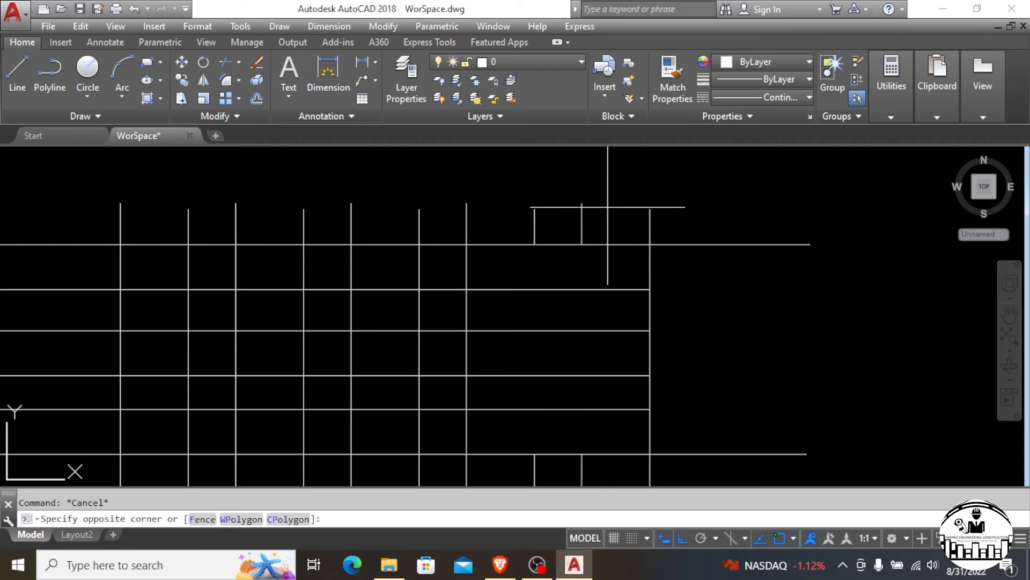
{"action": "left_click", "coordinate": [506, 215]}
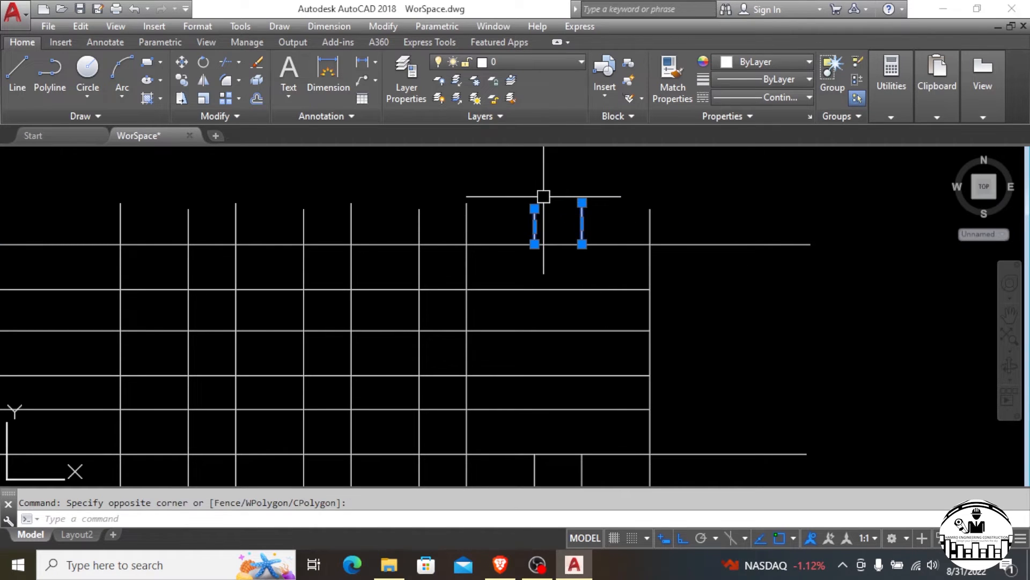
{"action": "key", "text": "Escape"}
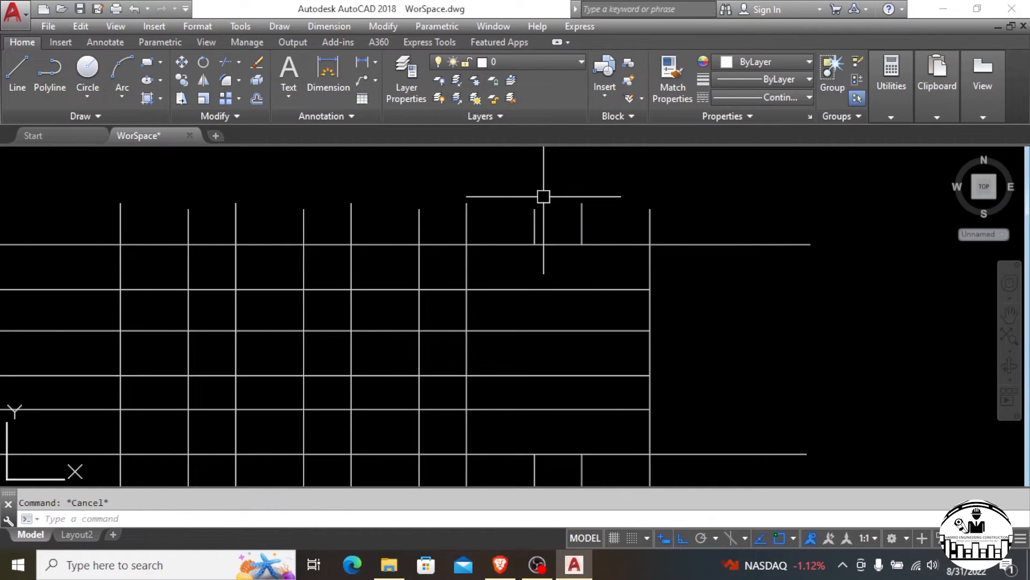
{"action": "left_click", "coordinate": [603, 203]}
{"action": "key", "text": "Escape"}
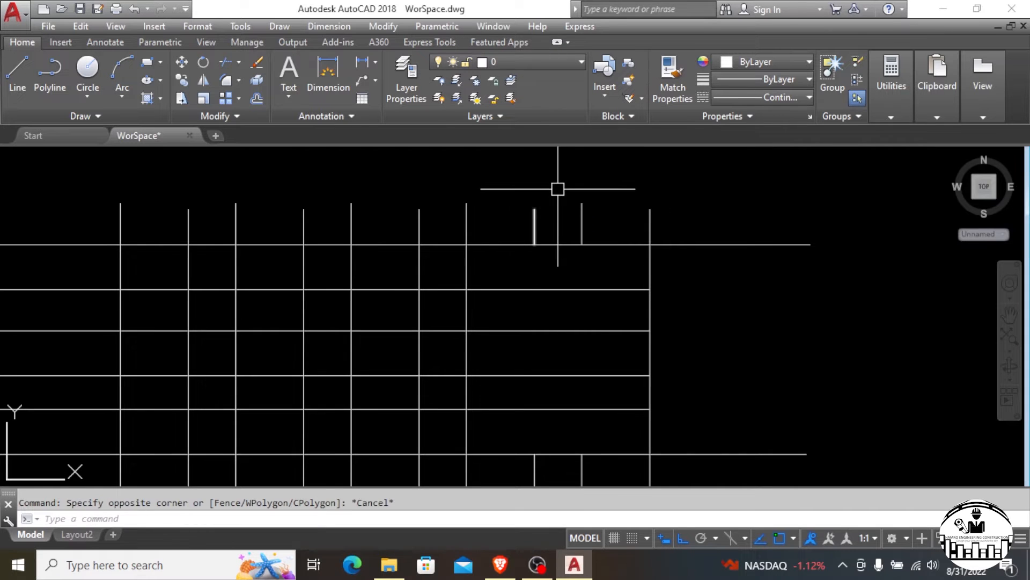
Step: Trim the overhanging ends of the outer horizontal lines and the tenth vertical line into clean corners, using all objects as cutting edges
{"action": "type", "text": "tr"}
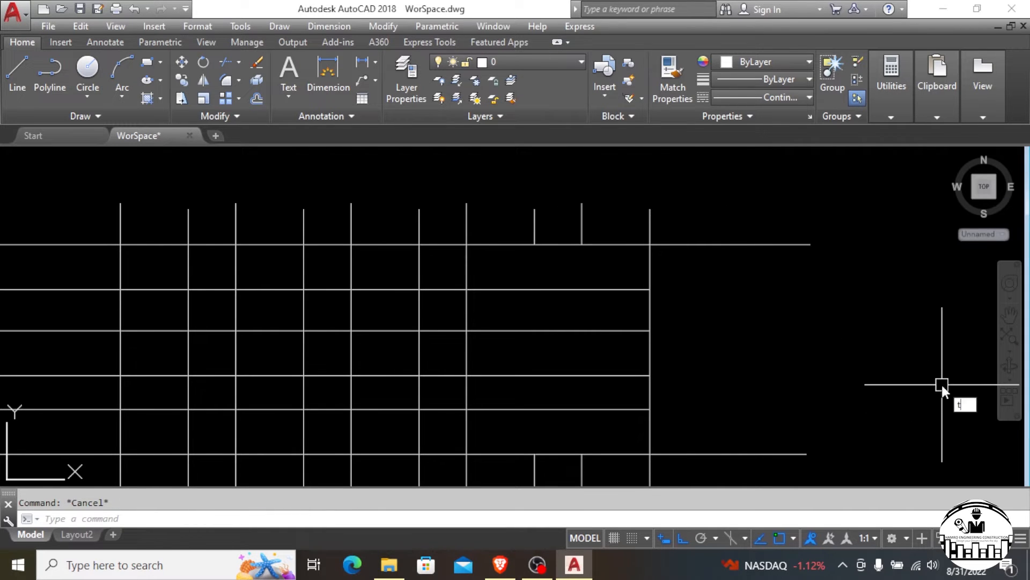
{"action": "key", "text": "Return"}
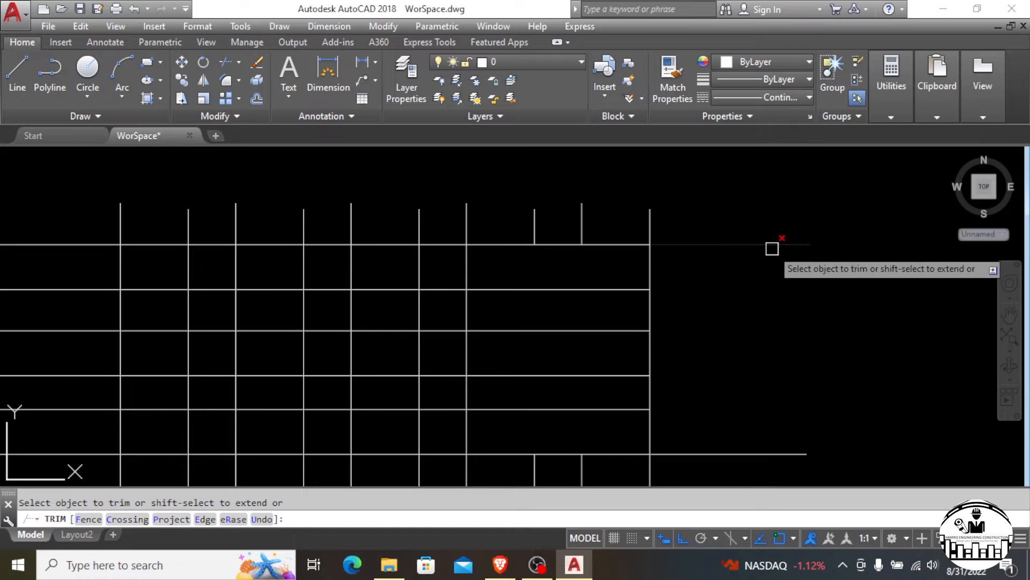
{"action": "scroll", "coordinate": [673, 252], "scroll_direction": "down", "scroll_amount": 2}
{"action": "left_click", "coordinate": [729, 387]}
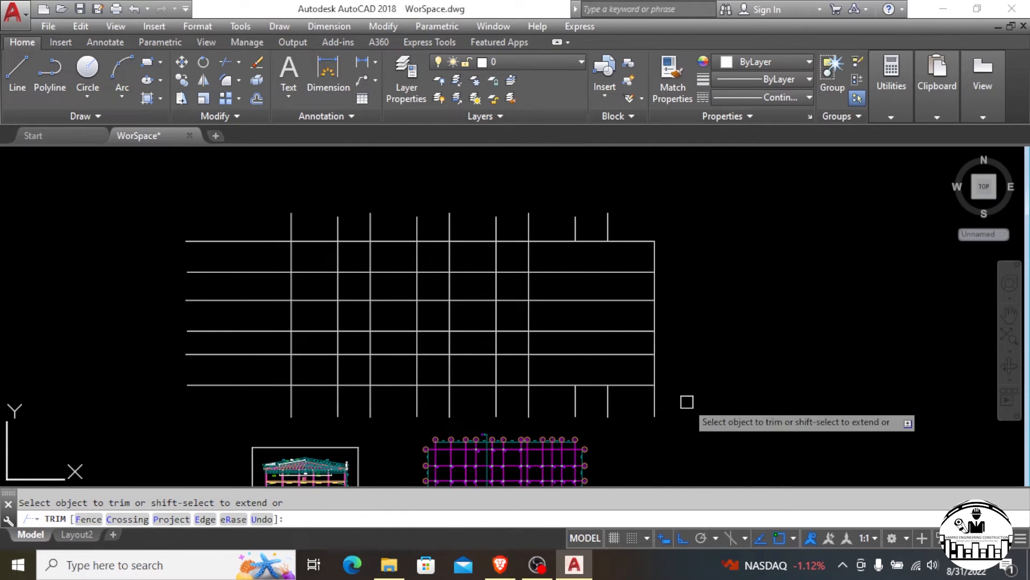
{"action": "left_click", "coordinate": [654, 402]}
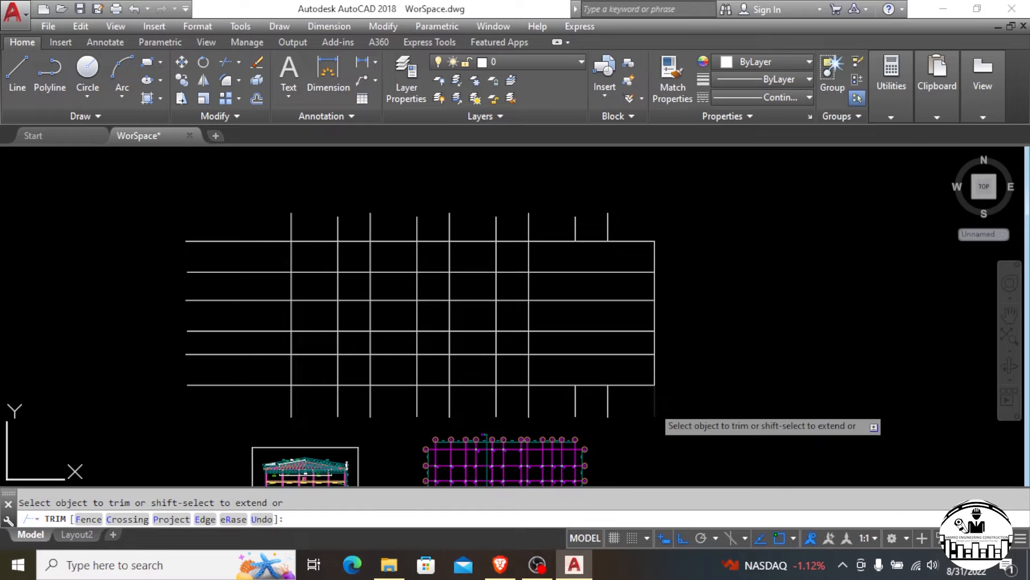
{"action": "left_click", "coordinate": [612, 402]}
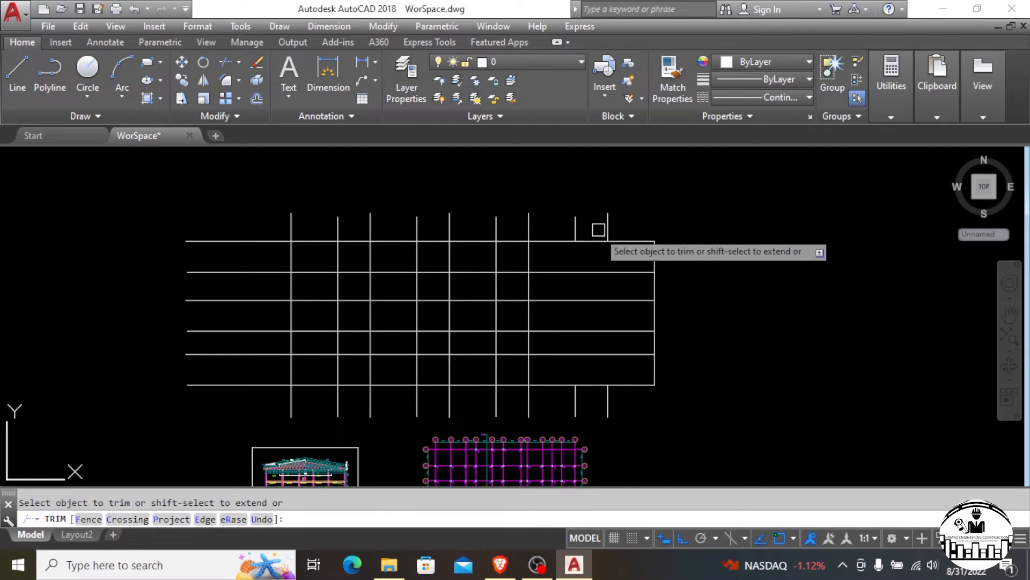
{"action": "key", "text": "Escape"}
Step: Try to extend the two short vertical stubs below the lowest horizontal line with a crossing window, using all objects as boundary edges
{"action": "type", "text": "ex"}
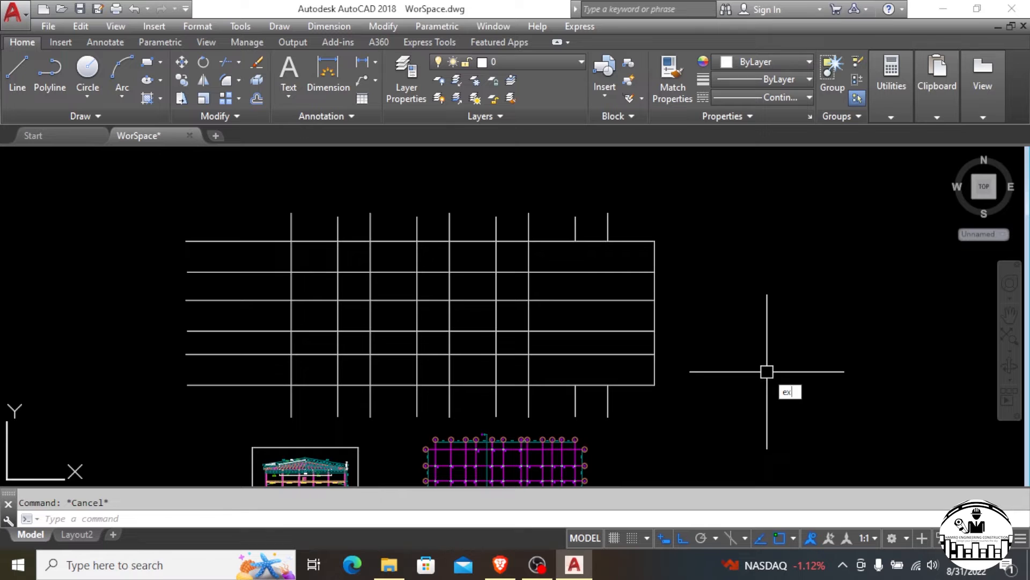
{"action": "key", "text": "Return"}
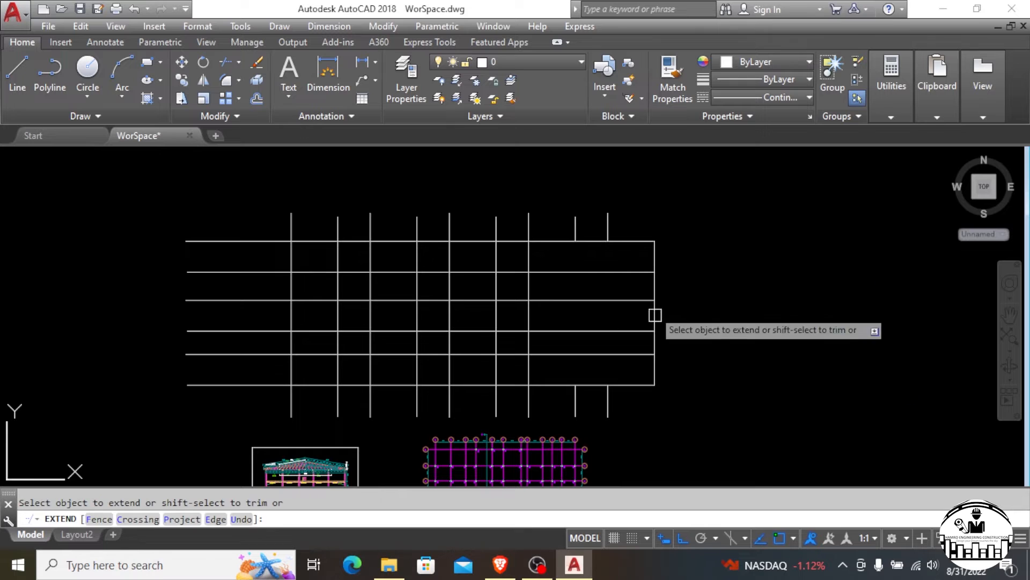
{"action": "left_click", "coordinate": [624, 411]}
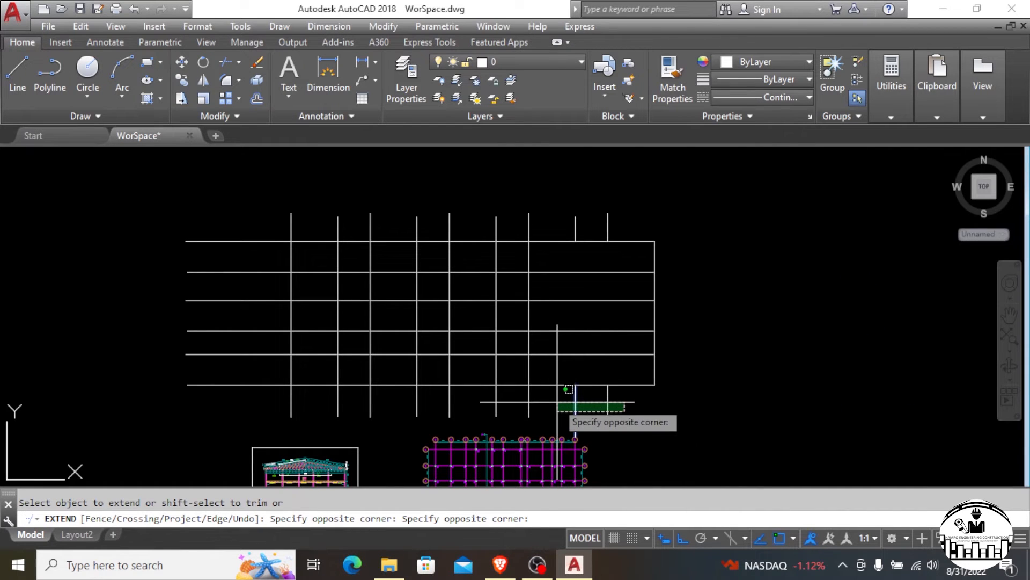
{"action": "left_click", "coordinate": [750, 413]}
{"action": "key", "text": "Escape"}
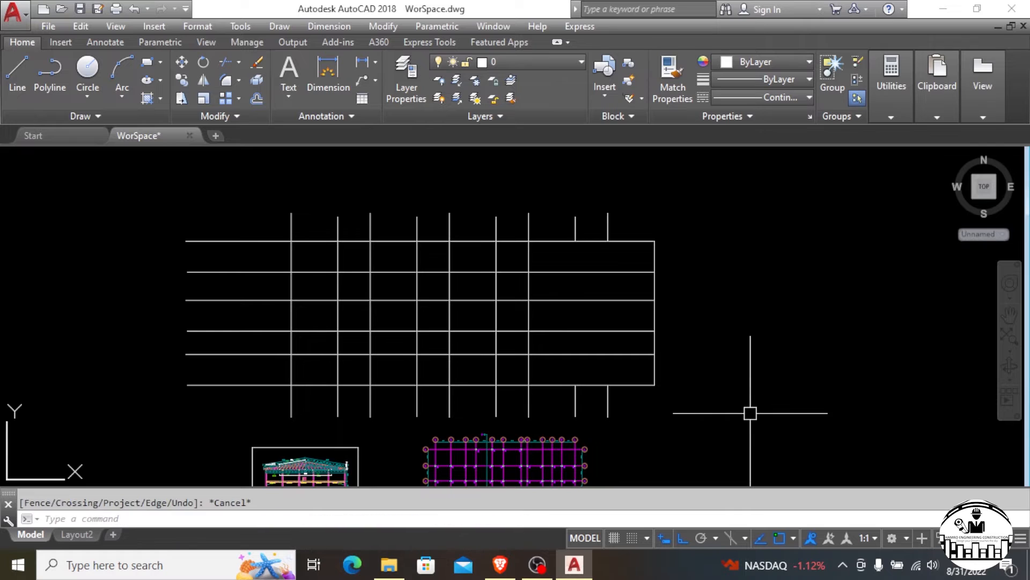
Step: Try to extend the two short vertical stubs below the lowest horizontal line, using the uppermost horizontal line as boundary edge
{"action": "key", "text": "Escape"}
{"action": "type", "text": "ex"}
{"action": "key", "text": "Return"}
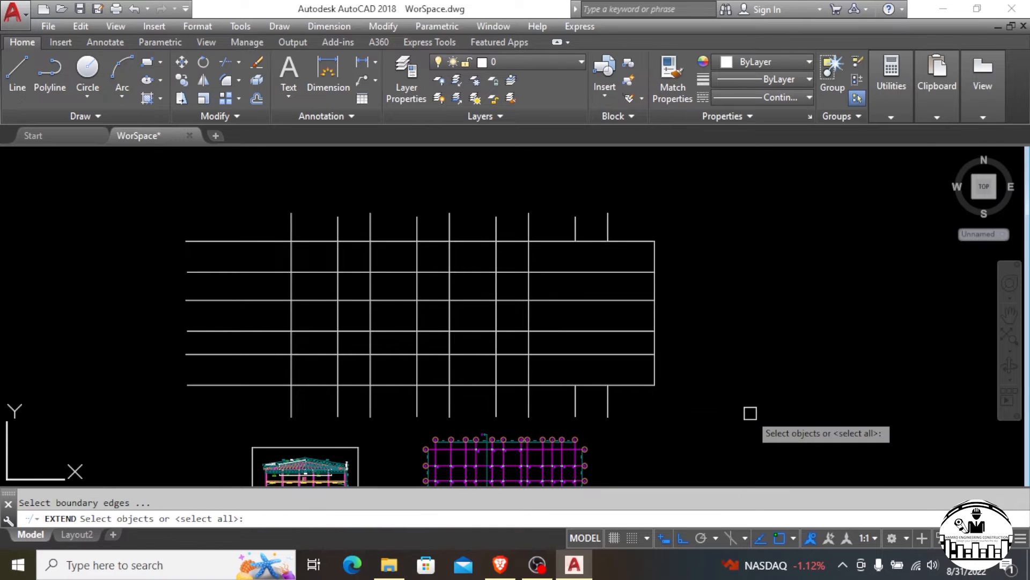
{"action": "left_click", "coordinate": [631, 270]}
{"action": "left_click", "coordinate": [620, 241]}
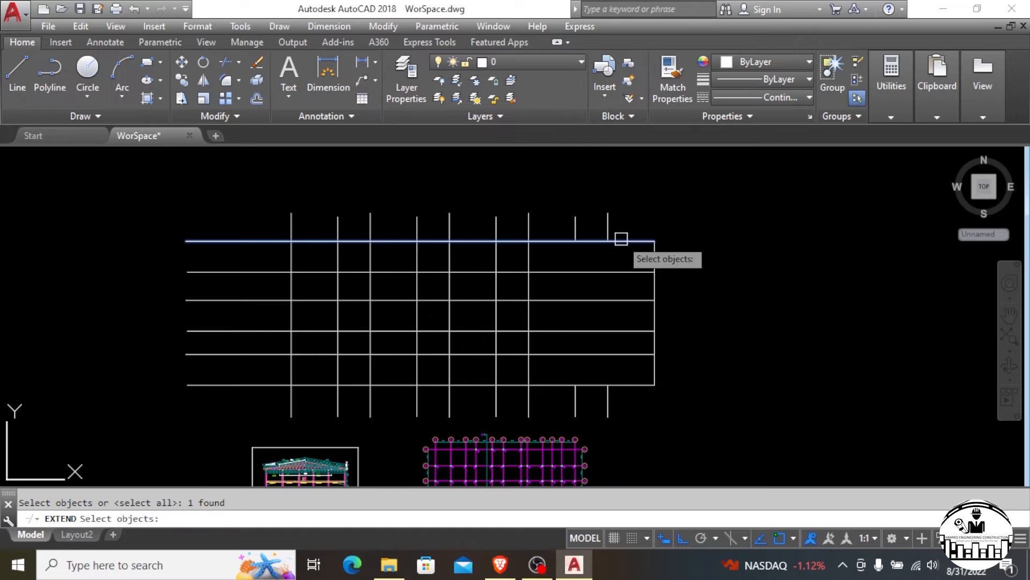
{"action": "key", "text": "Return"}
{"action": "left_click", "coordinate": [631, 405]}
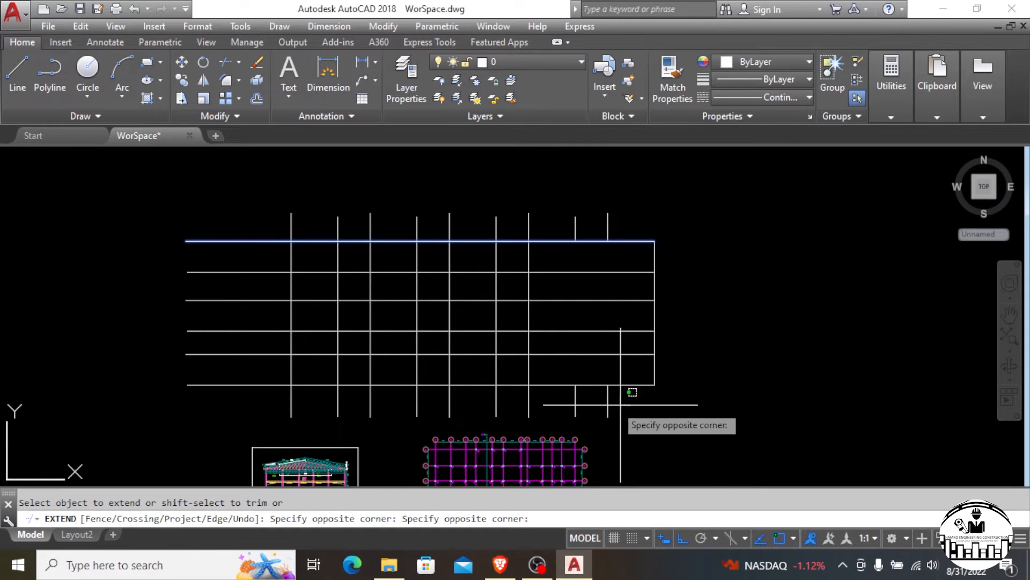
{"action": "left_click", "coordinate": [553, 412]}
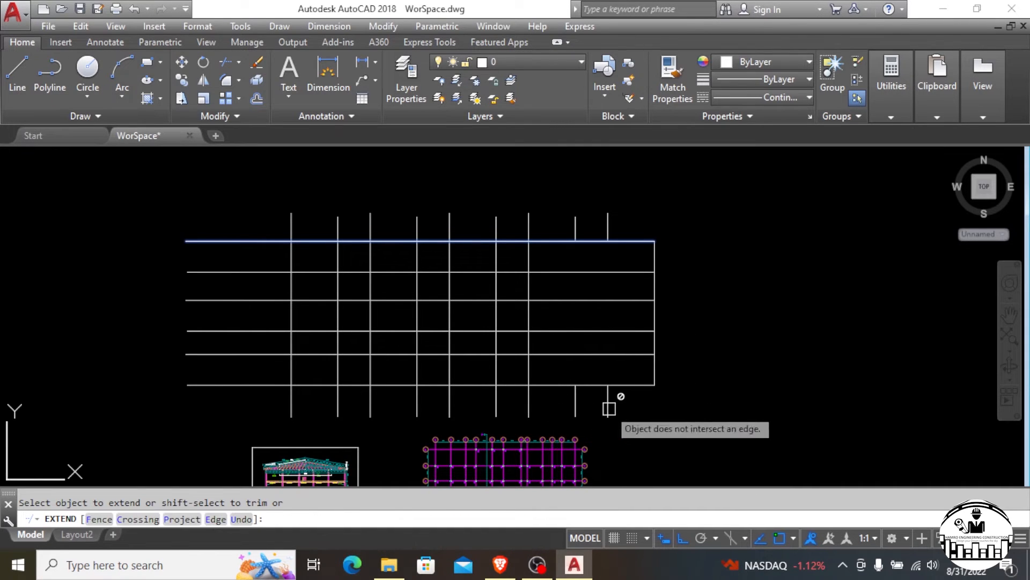
{"action": "left_click", "coordinate": [609, 408]}
{"action": "left_click", "coordinate": [576, 406]}
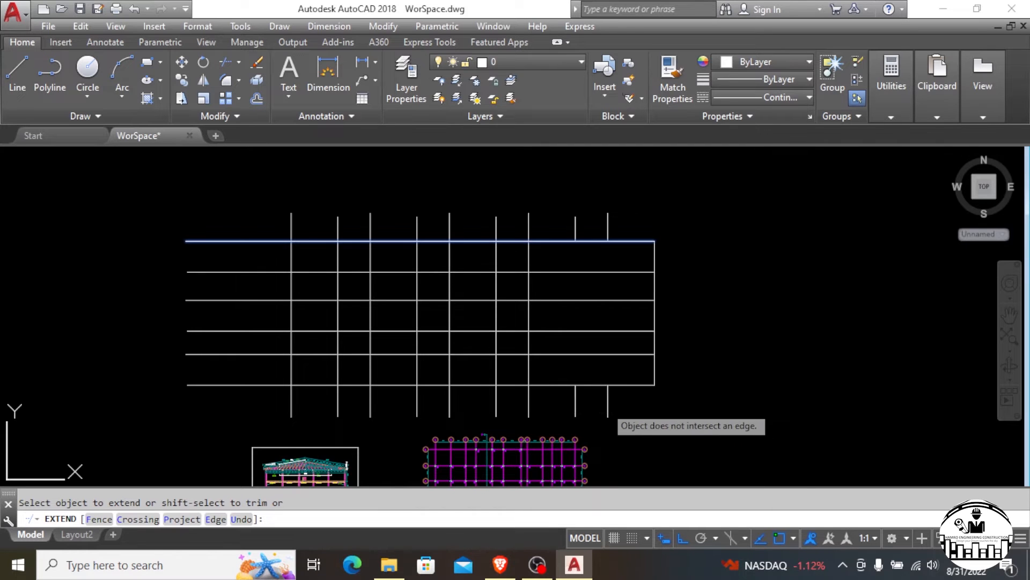
{"action": "key", "text": "Escape"}
Step: Delete the two short vertical stubs below the lowest horizontal line and the two above the uppermost horizontal line
{"action": "left_click", "coordinate": [649, 396]}
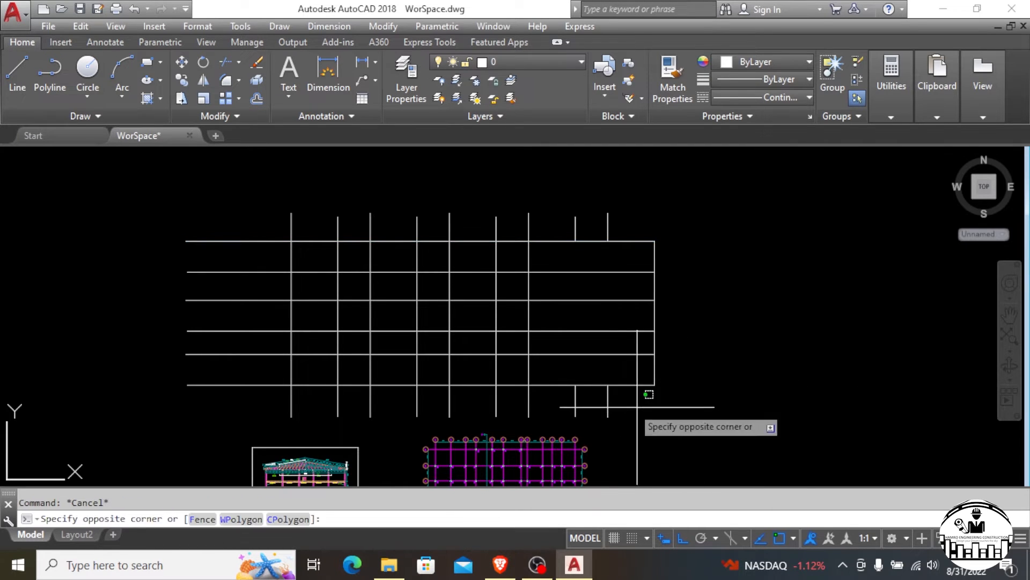
{"action": "left_click", "coordinate": [556, 403]}
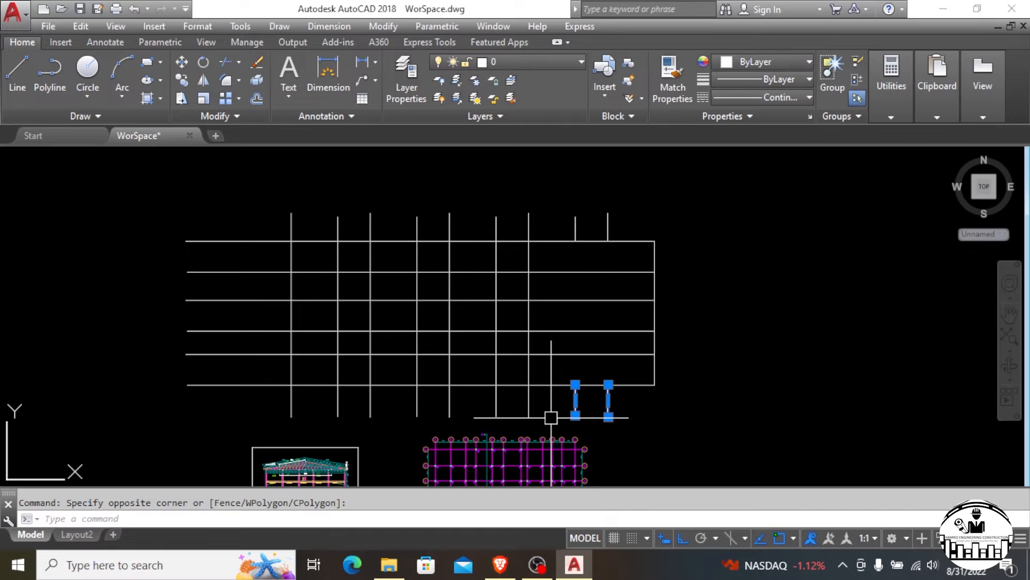
{"action": "key", "text": "Delete"}
{"action": "left_click", "coordinate": [642, 217]}
{"action": "left_click", "coordinate": [563, 229]}
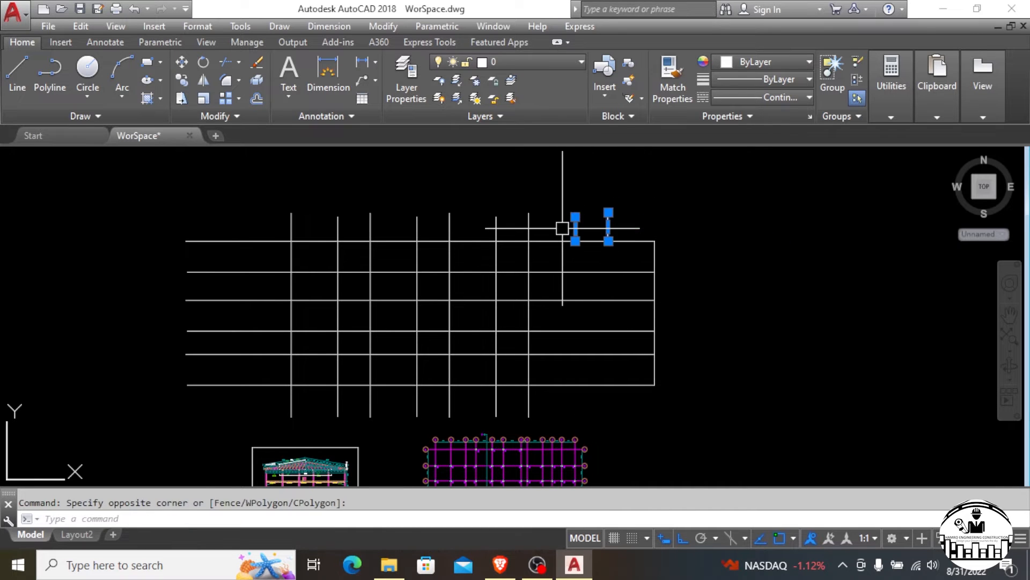
{"action": "key", "text": "Delete"}
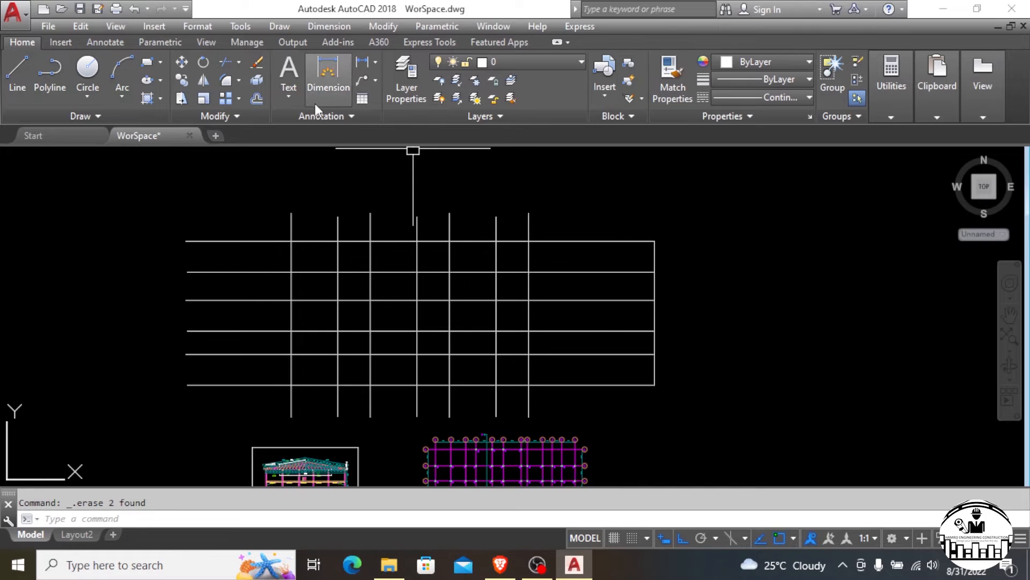
{"action": "left_click", "coordinate": [256, 66]}
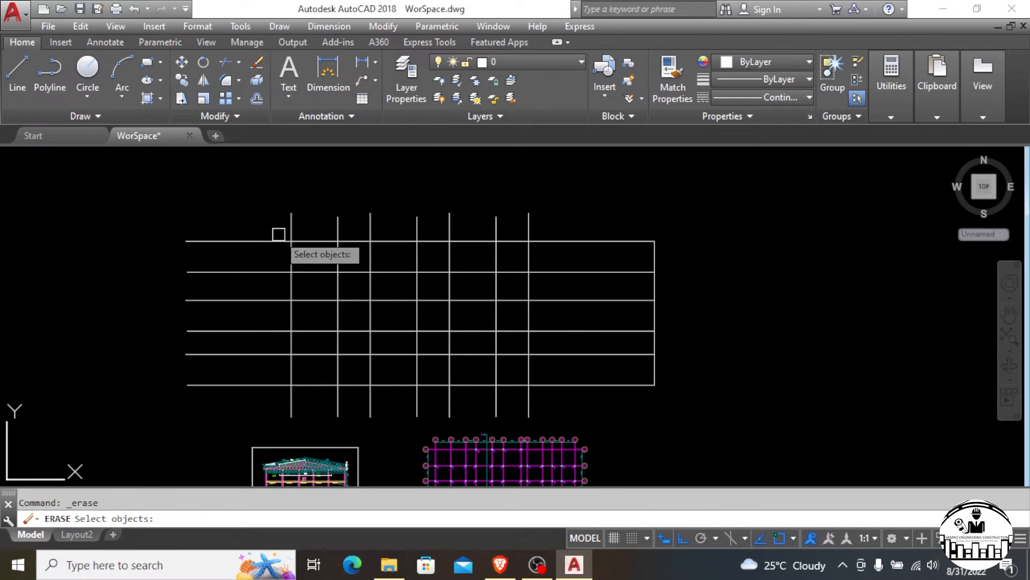
{"action": "key", "text": "Return"}
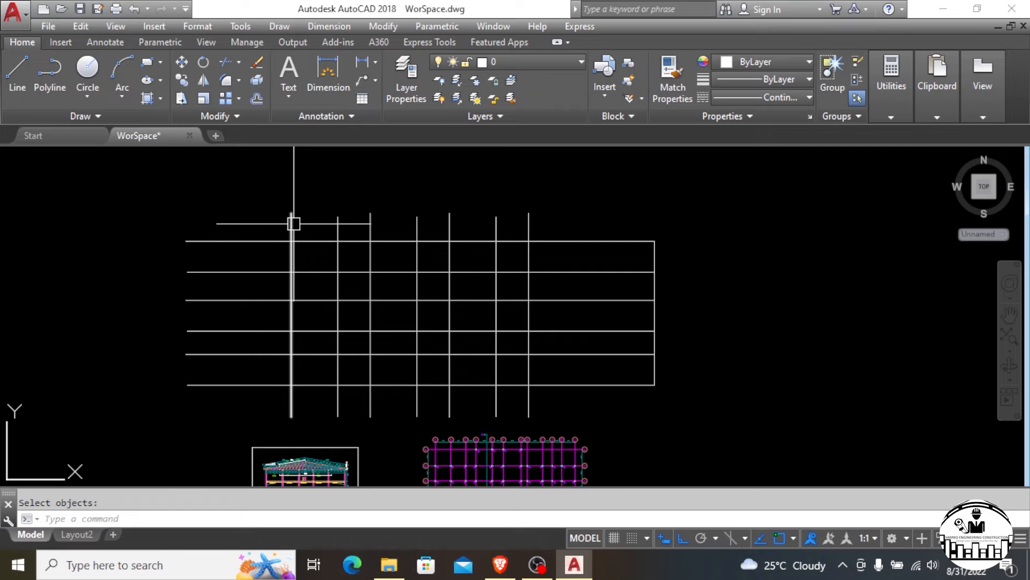
{"action": "left_click", "coordinate": [292, 221]}
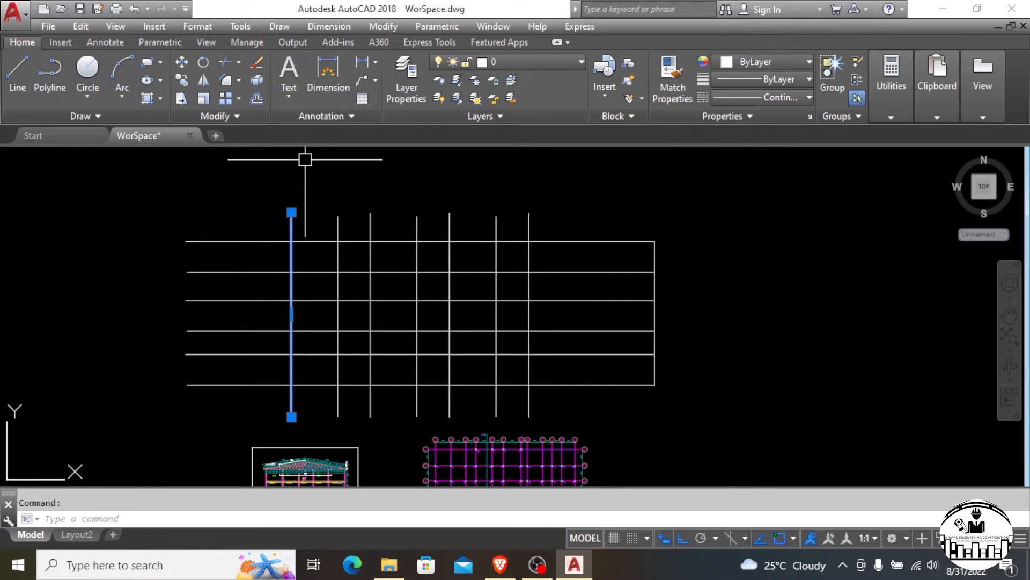
{"action": "key", "text": "Escape"}
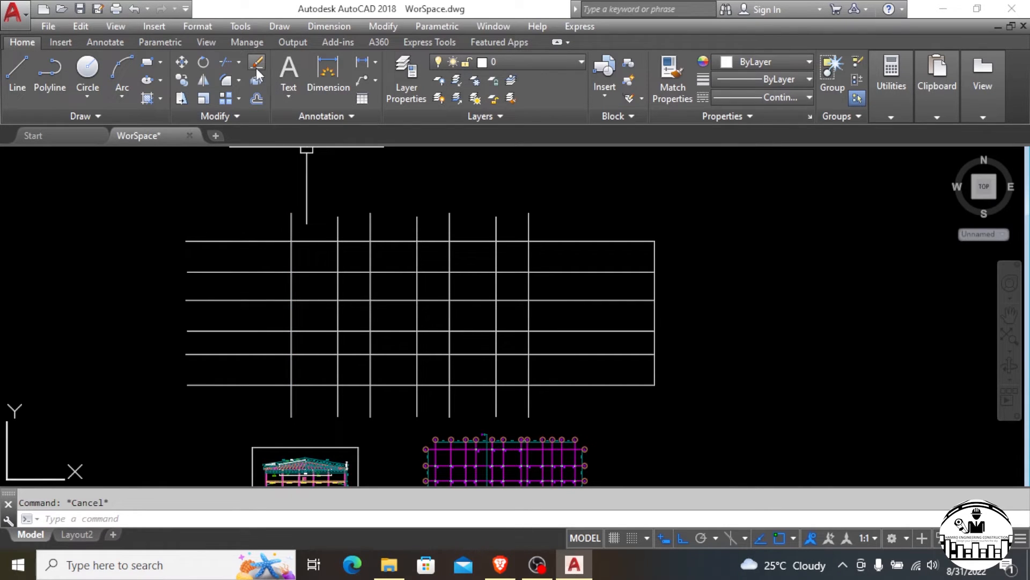
Step: Erase the two uppermost horizontal lines of the grid with the Erase command, one after the other
{"action": "left_click", "coordinate": [250, 240]}
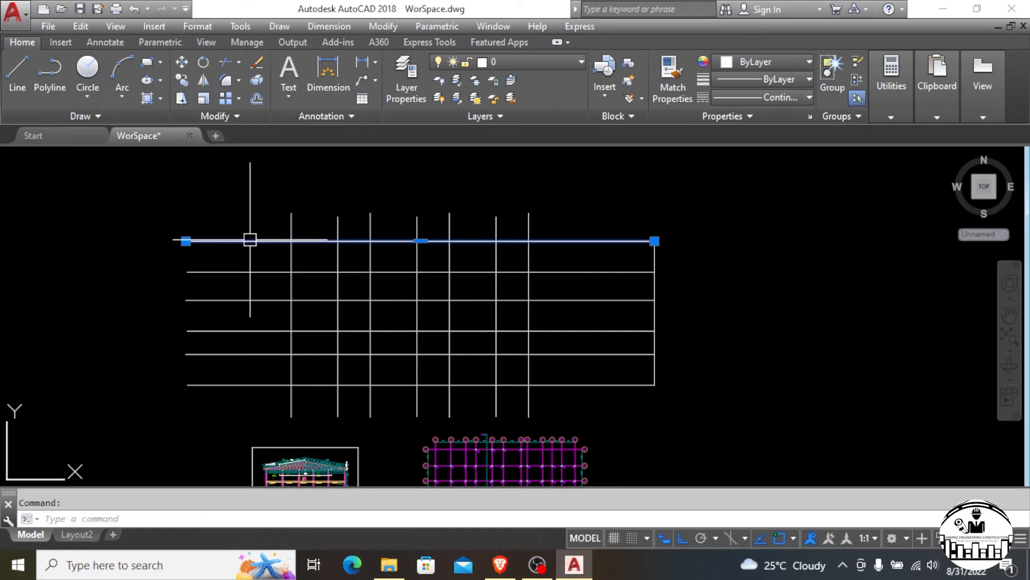
{"action": "left_click", "coordinate": [256, 64]}
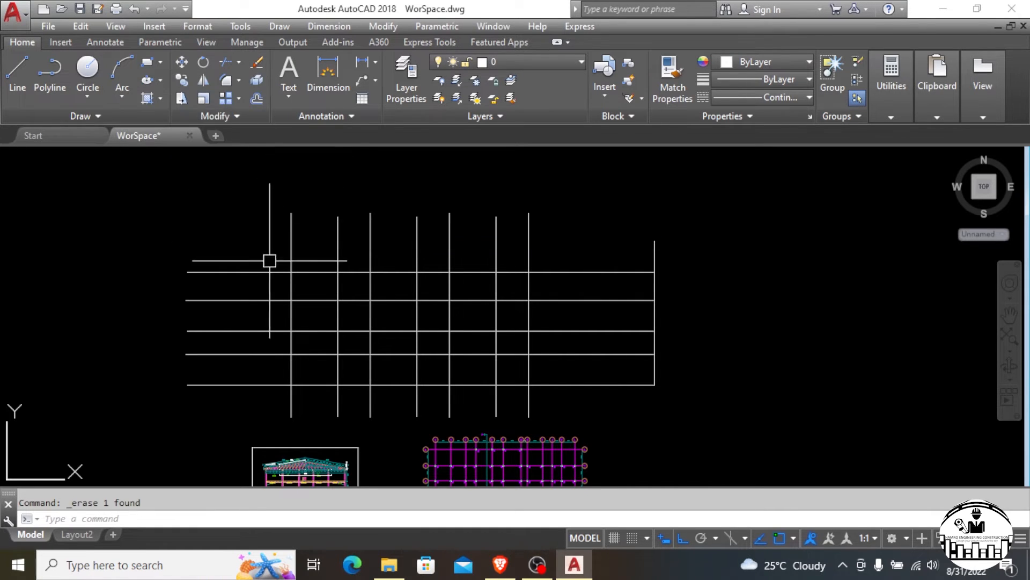
{"action": "key", "text": "Escape"}
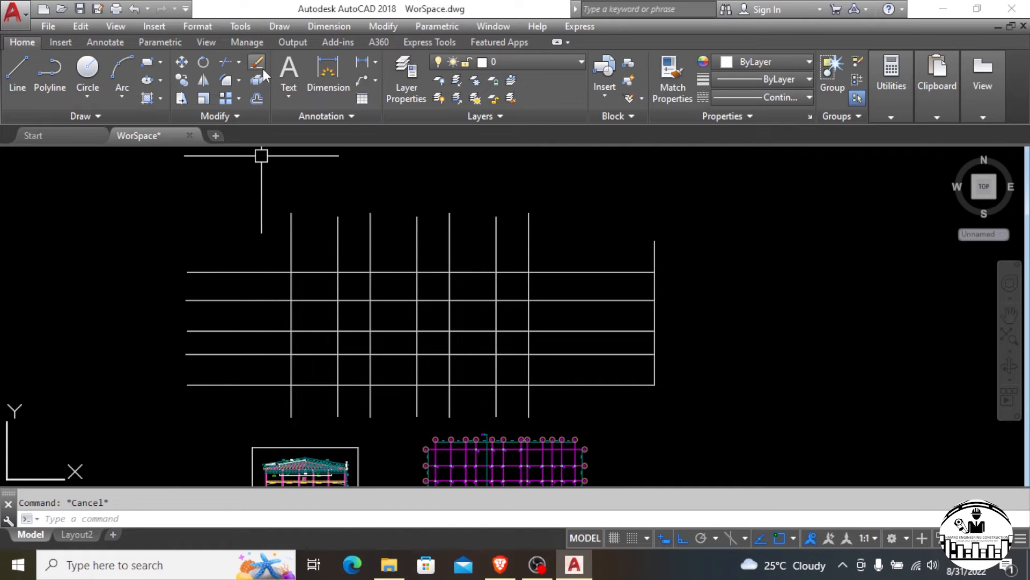
{"action": "type", "text": "E"}
{"action": "key", "text": "Return"}
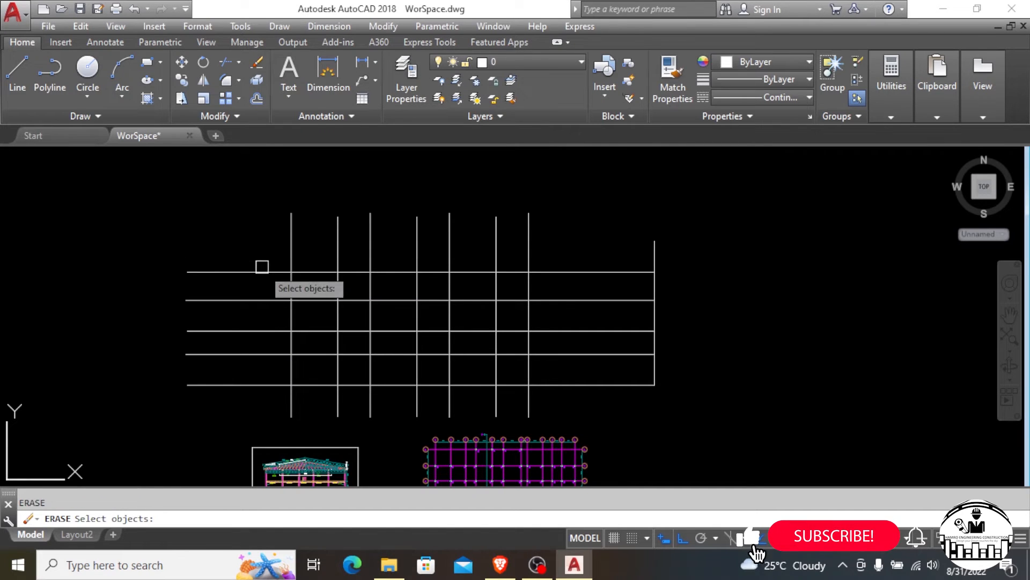
{"action": "left_click", "coordinate": [266, 273]}
{"action": "left_click", "coordinate": [272, 272]}
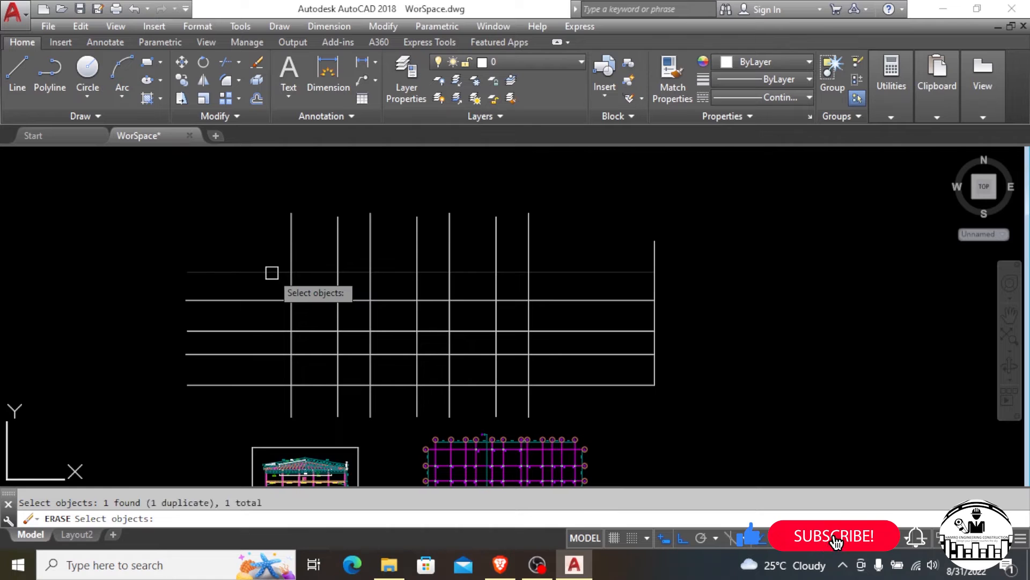
{"action": "key", "text": "Return"}
{"action": "scroll", "coordinate": [474, 238], "scroll_direction": "down", "scroll_amount": 1}
{"action": "scroll", "coordinate": [607, 233], "scroll_direction": "down", "scroll_amount": 3}
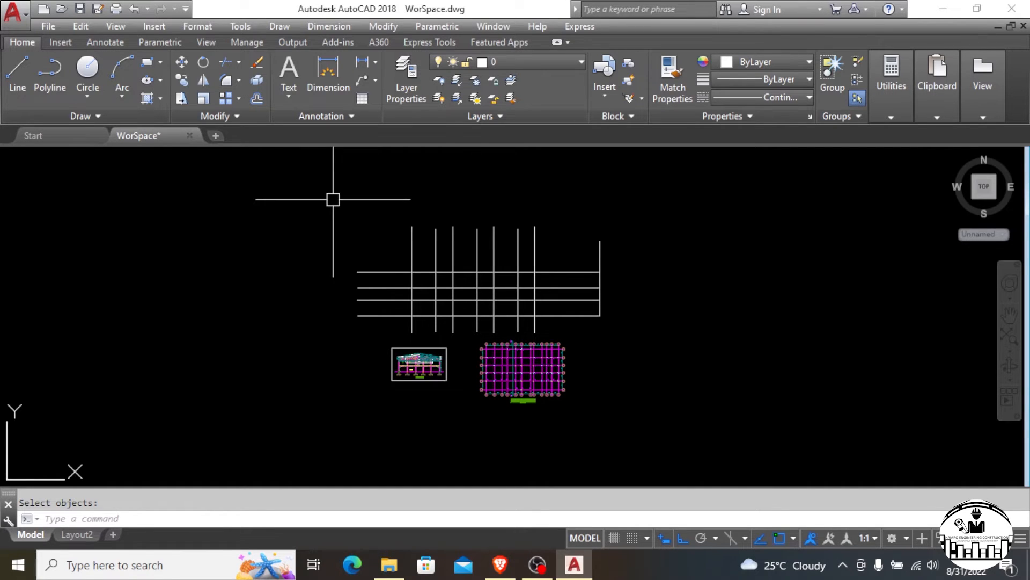
{"action": "scroll", "coordinate": [527, 384], "scroll_direction": "up", "scroll_amount": 4}
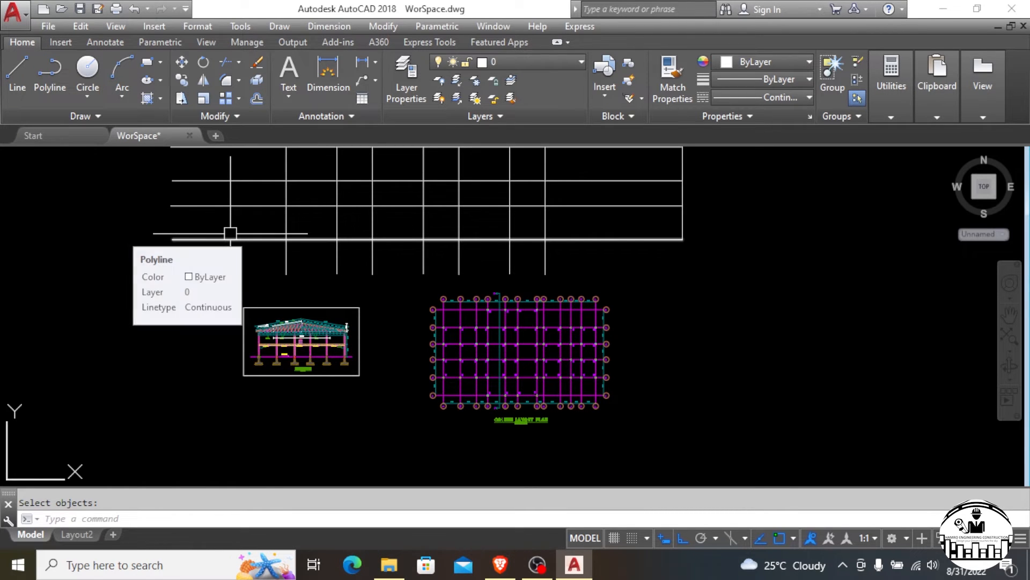
{"action": "scroll", "coordinate": [319, 315], "scroll_direction": "down", "scroll_amount": 4}
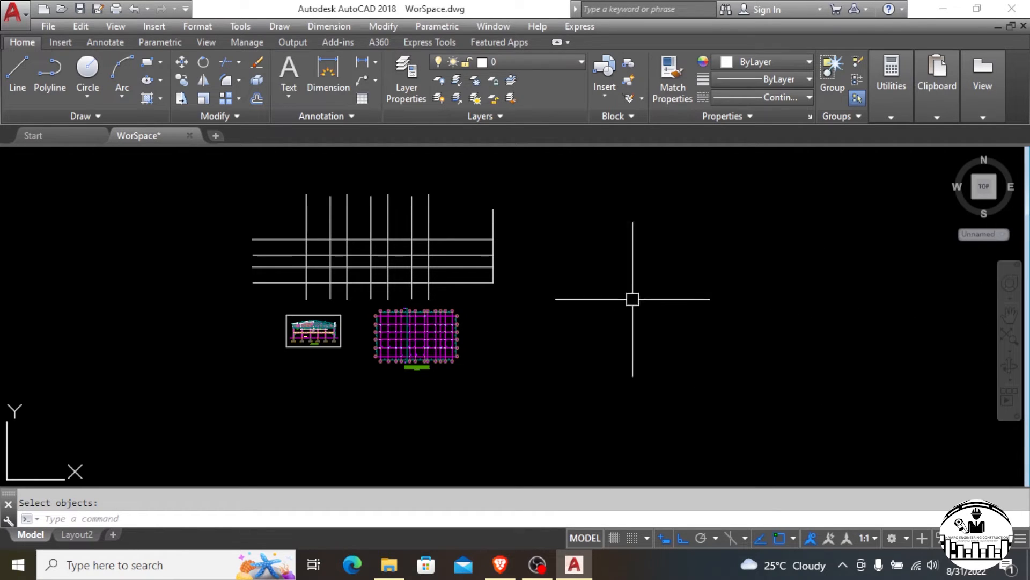
{"action": "scroll", "coordinate": [325, 205], "scroll_direction": "up", "scroll_amount": 2}
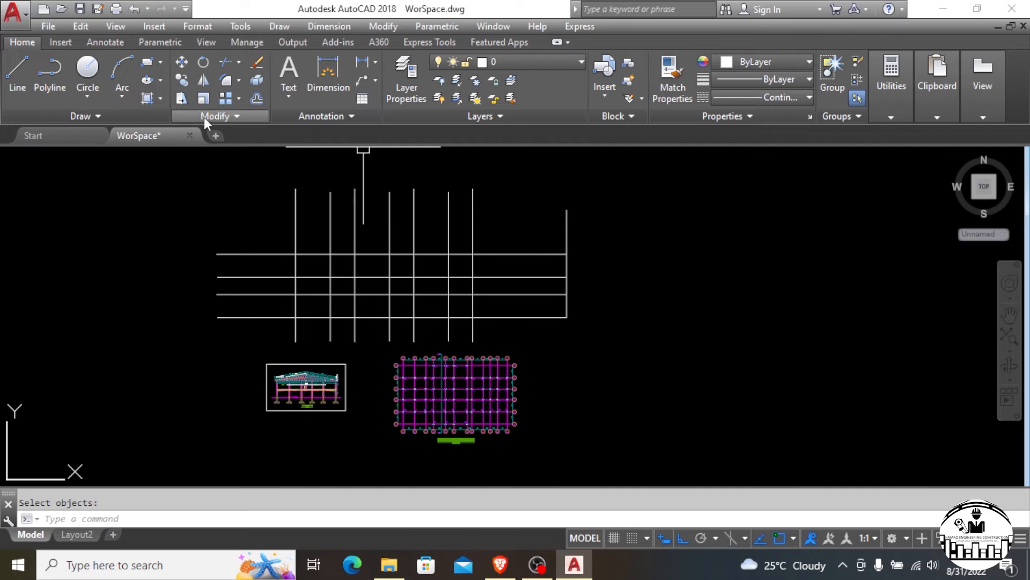
Step: Draw a circle with a radius of about 22.8 in the empty area to the right of the line grid
{"action": "left_click", "coordinate": [89, 76]}
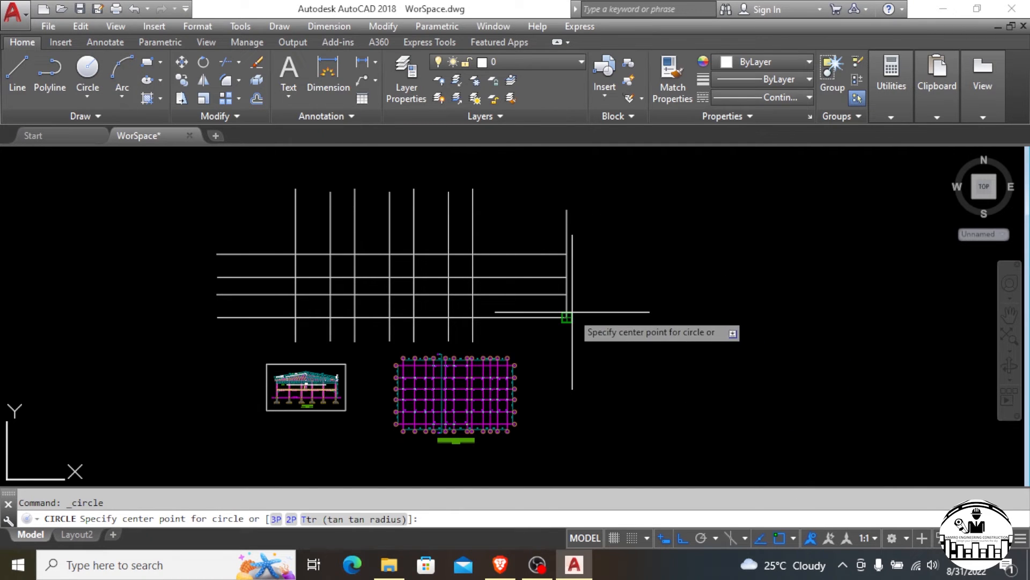
{"action": "scroll", "coordinate": [187, 254], "scroll_direction": "down", "scroll_amount": 2}
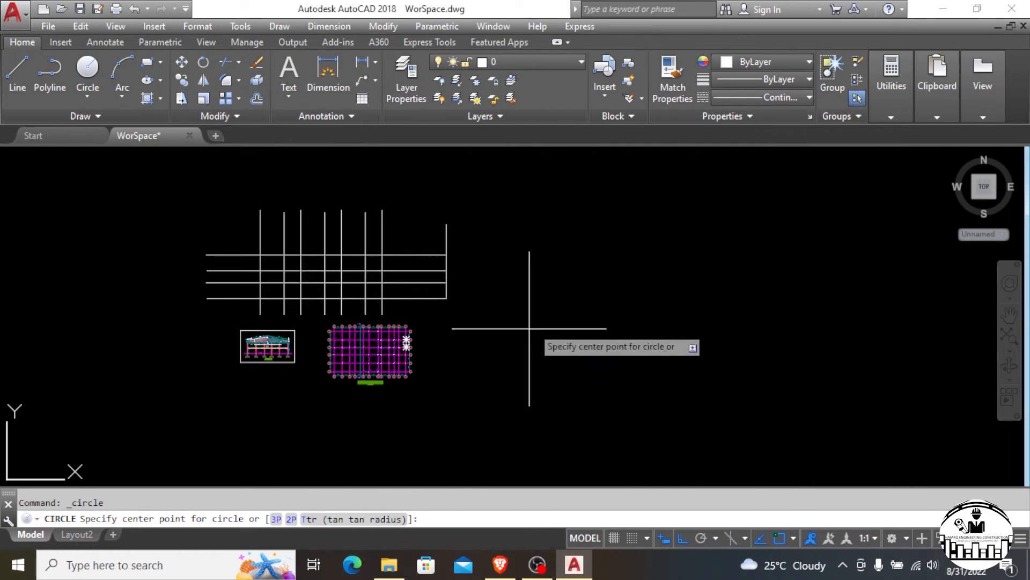
{"action": "scroll", "coordinate": [541, 316], "scroll_direction": "up", "scroll_amount": 2}
{"action": "scroll", "coordinate": [365, 461], "scroll_direction": "down", "scroll_amount": 2}
{"action": "scroll", "coordinate": [258, 365], "scroll_direction": "down", "scroll_amount": 2}
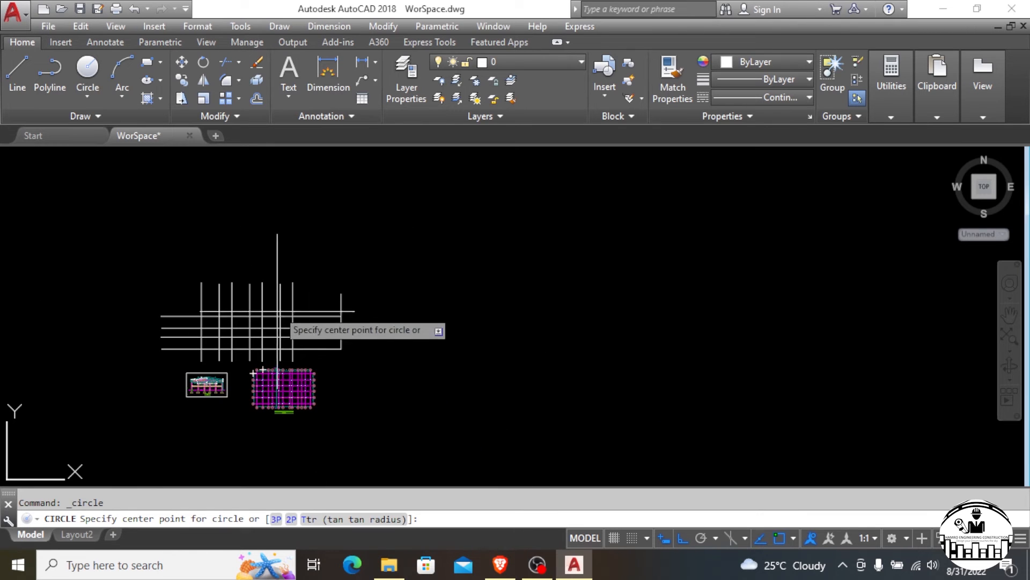
{"action": "scroll", "coordinate": [517, 325], "scroll_direction": "up", "scroll_amount": 3}
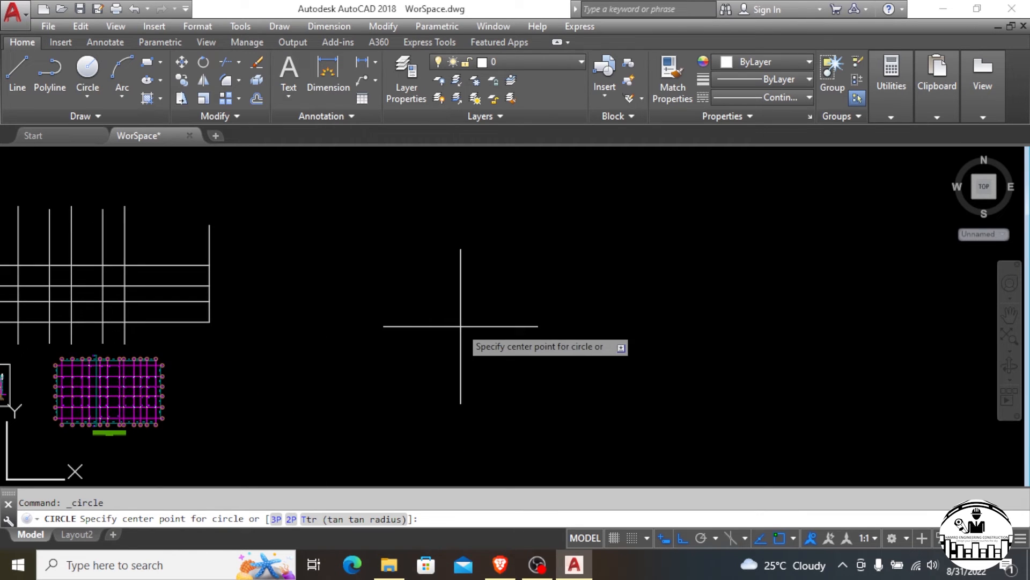
{"action": "left_click", "coordinate": [406, 278]}
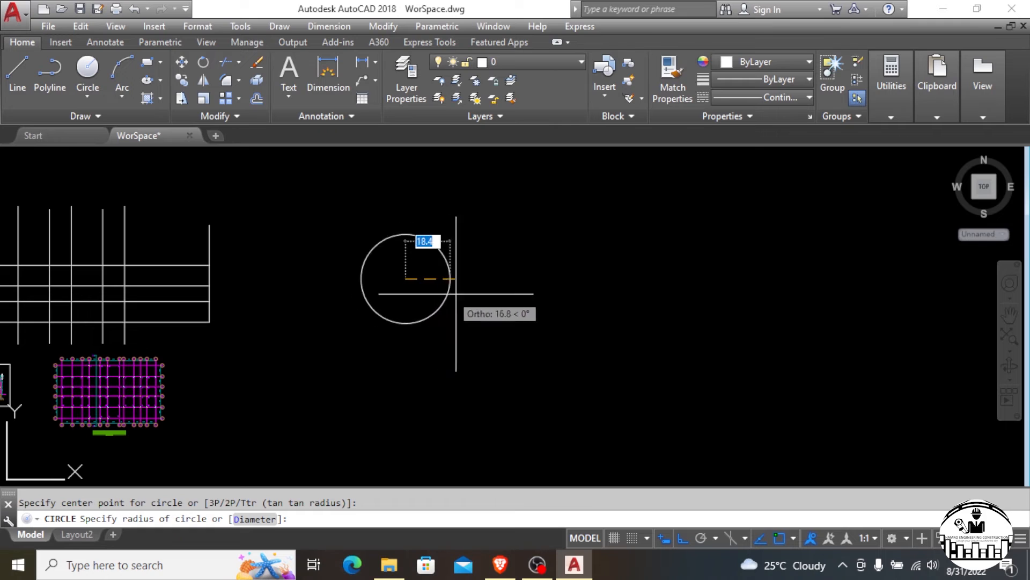
{"action": "left_click", "coordinate": [460, 284]}
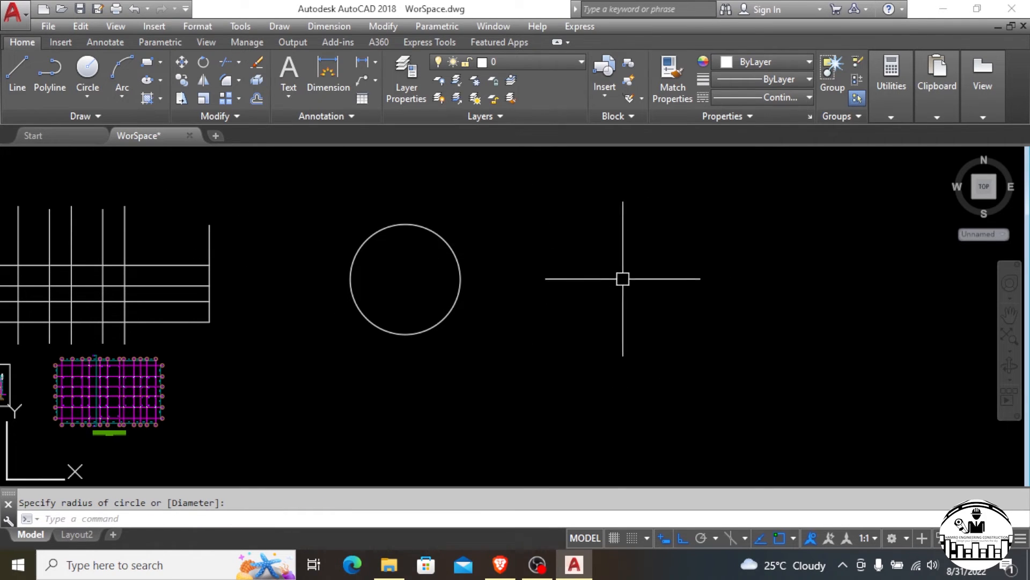
Step: Draw a second circle to the right of the first one, with nearly twice its radius
{"action": "left_click", "coordinate": [104, 60]}
{"action": "left_click", "coordinate": [665, 287]}
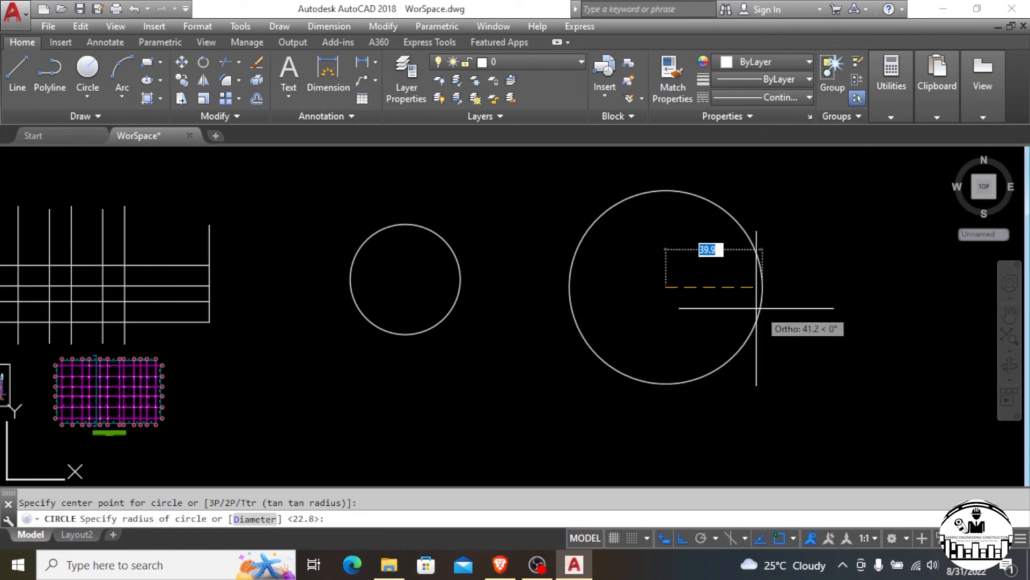
{"action": "left_click", "coordinate": [767, 299]}
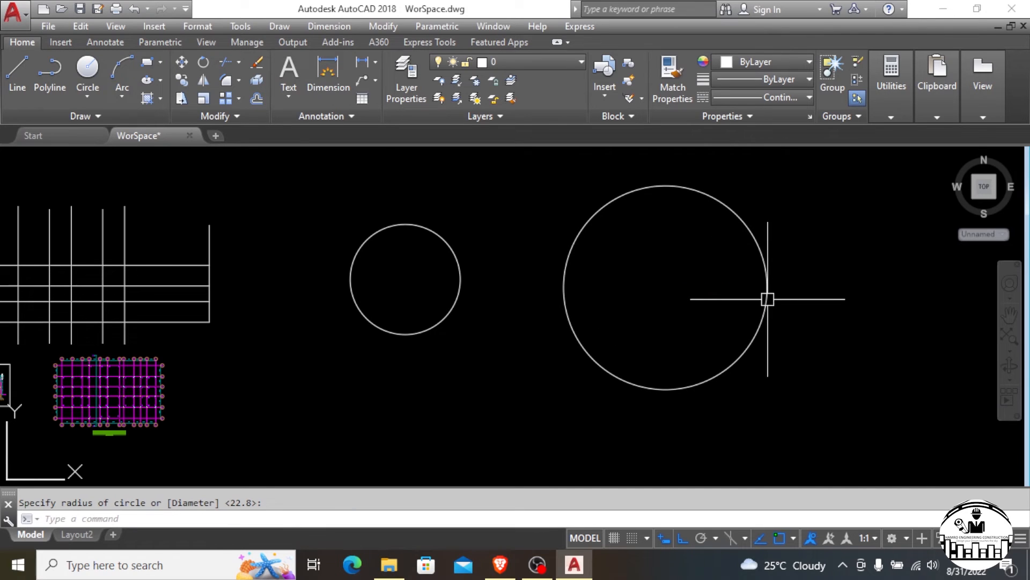
{"action": "left_click", "coordinate": [456, 249]}
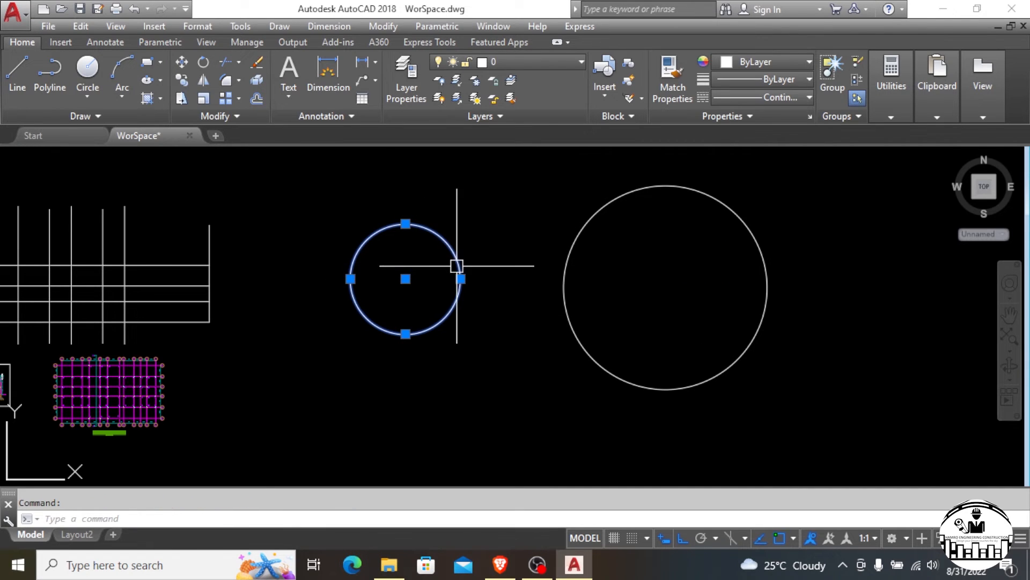
{"action": "left_click", "coordinate": [486, 210]}
{"action": "left_click", "coordinate": [486, 209]}
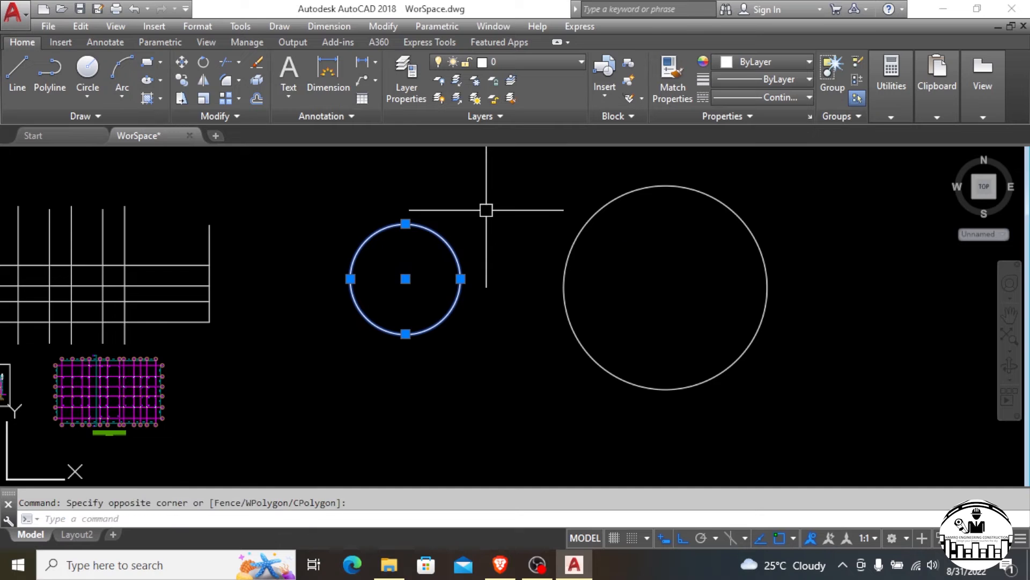
{"action": "left_click", "coordinate": [486, 210]}
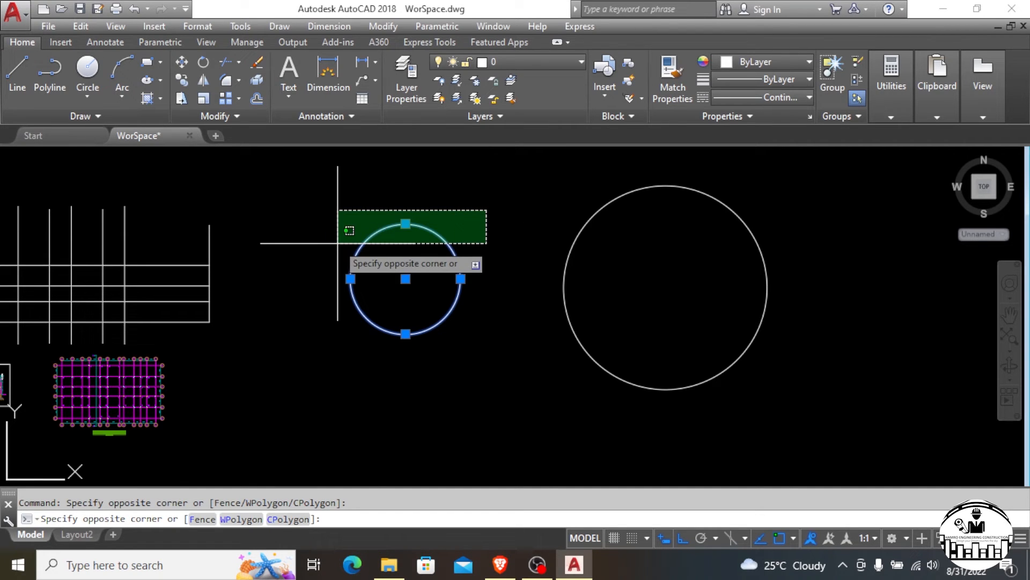
{"action": "key", "text": "Escape"}
{"action": "key", "text": "Escape"}
Step: Move the small circle by its centre onto the centre of the large circle
{"action": "left_click", "coordinate": [440, 236]}
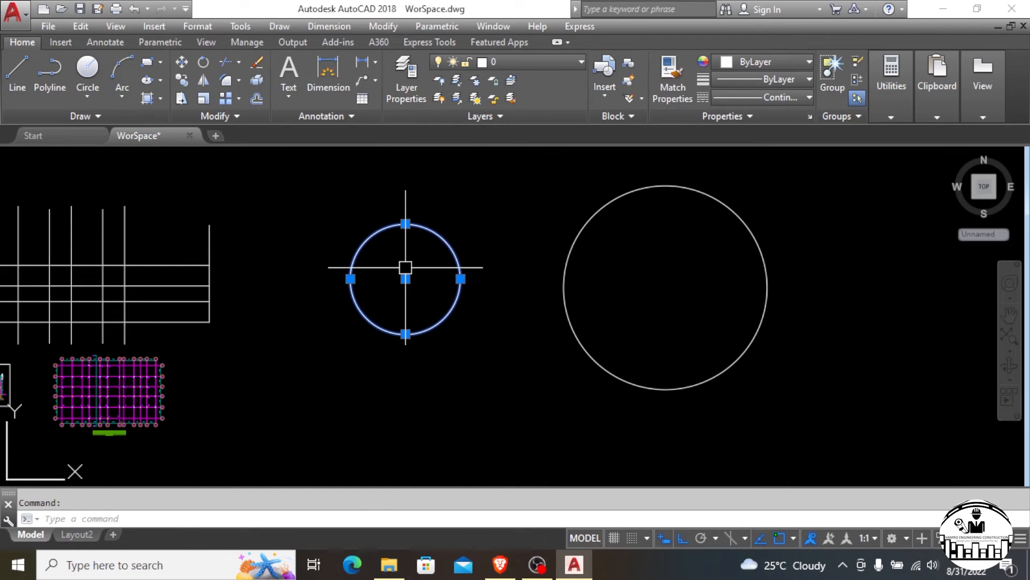
{"action": "key", "text": "Return"}
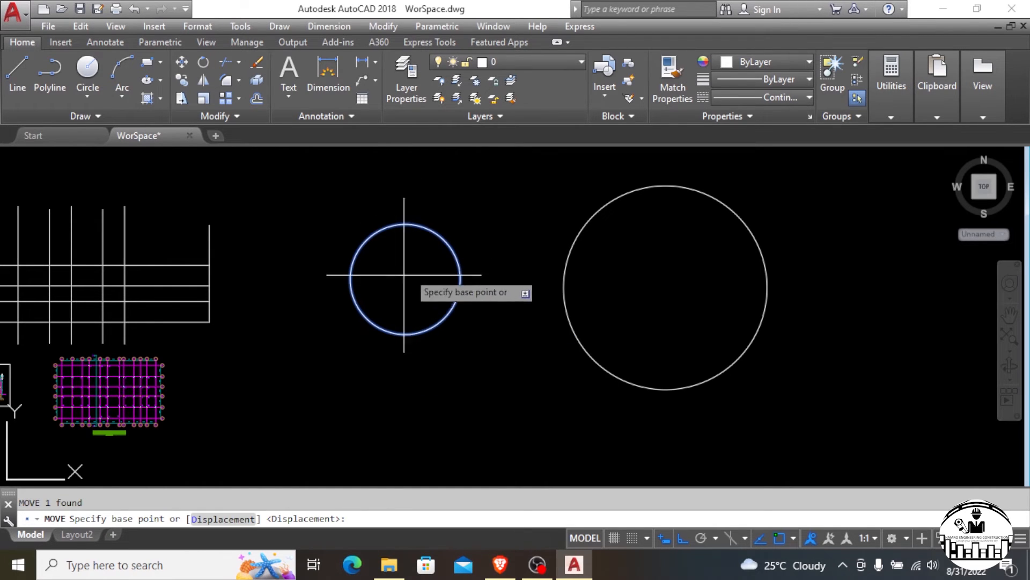
{"action": "left_click", "coordinate": [405, 279]}
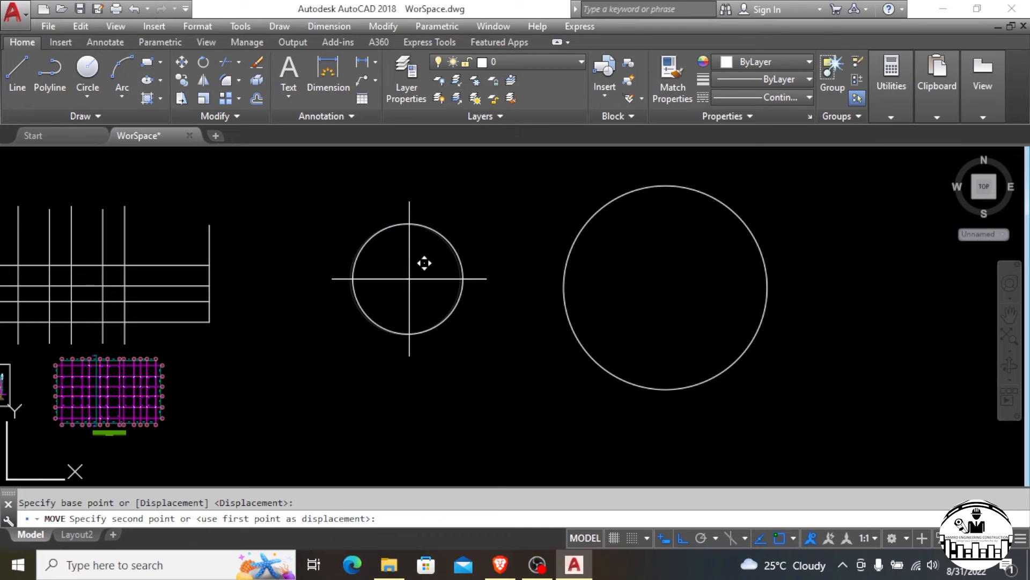
{"action": "left_click", "coordinate": [665, 287]}
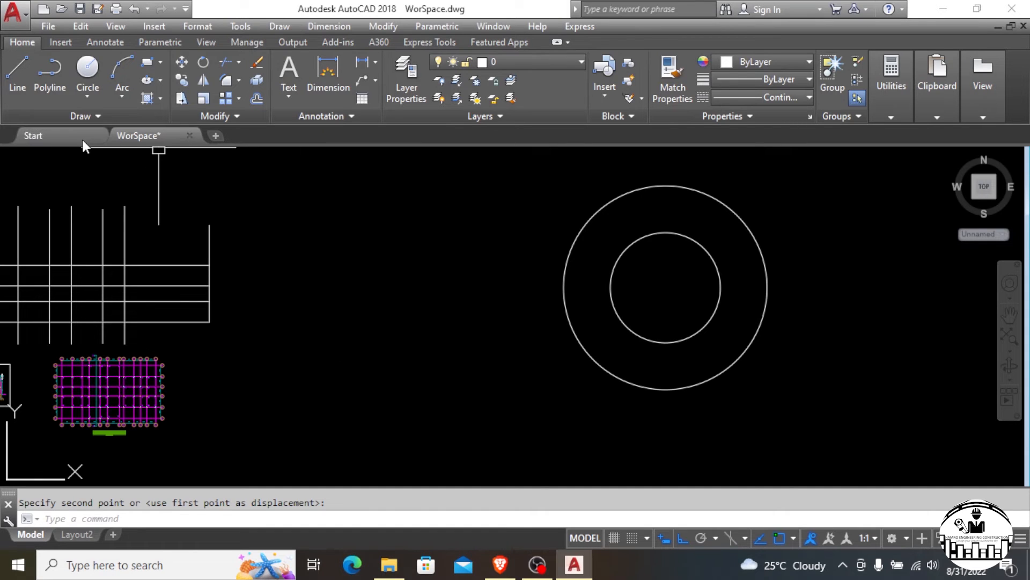
Step: Draw a vertical diameter line through the large circle, from its top quadrant to its bottom quadrant
{"action": "left_click", "coordinate": [17, 71]}
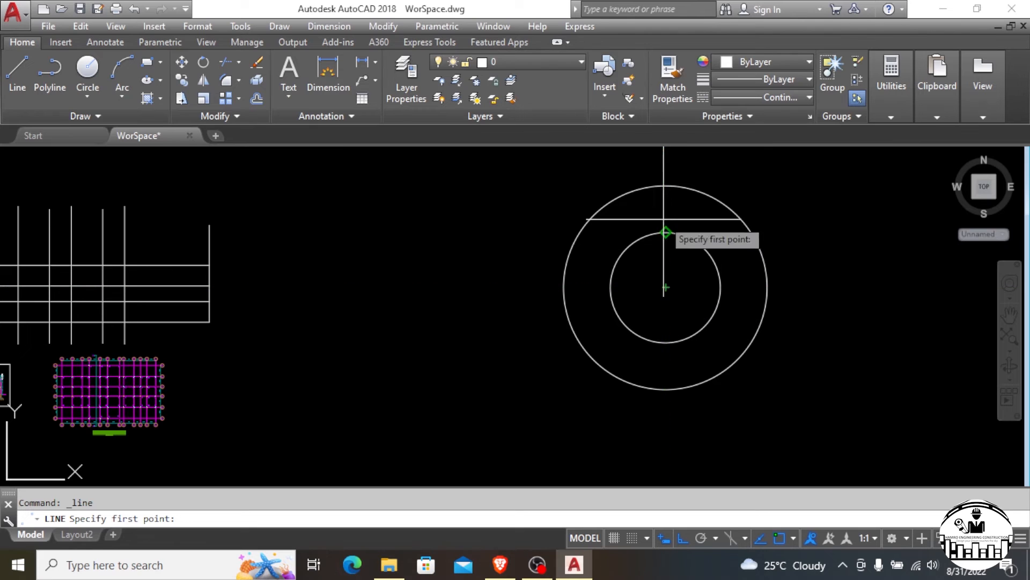
{"action": "left_click", "coordinate": [666, 185]}
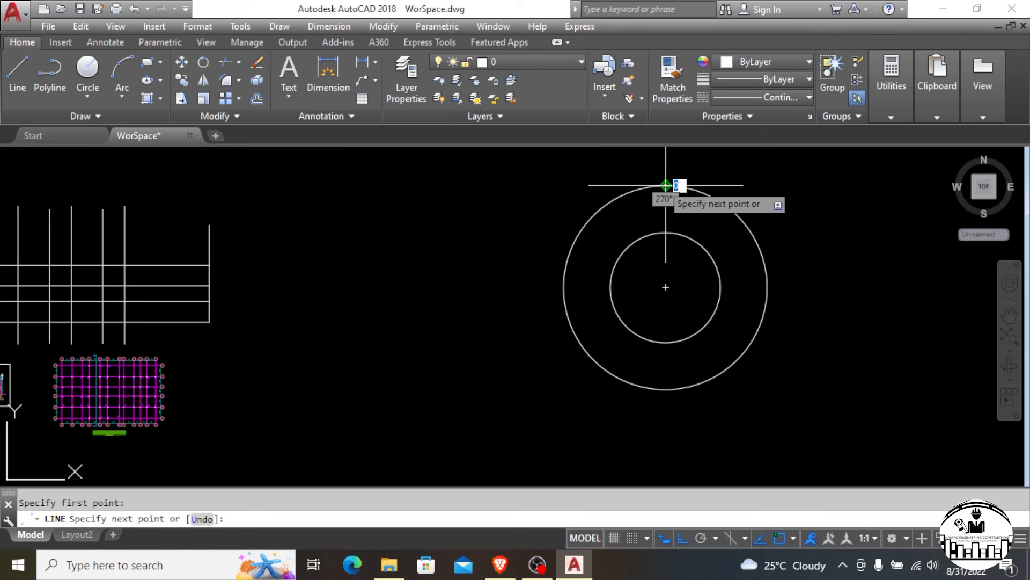
{"action": "left_click", "coordinate": [666, 390]}
{"action": "key", "text": "Return"}
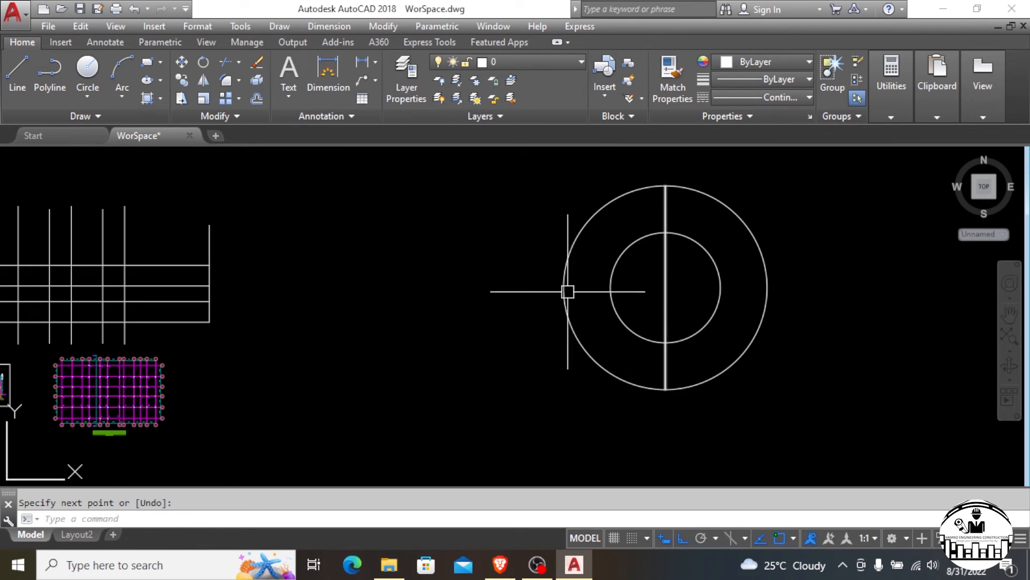
Step: Draw a horizontal diameter line across the large circle, from its right quadrant to its left quadrant
{"action": "type", "text": "l"}
{"action": "key", "text": "Return"}
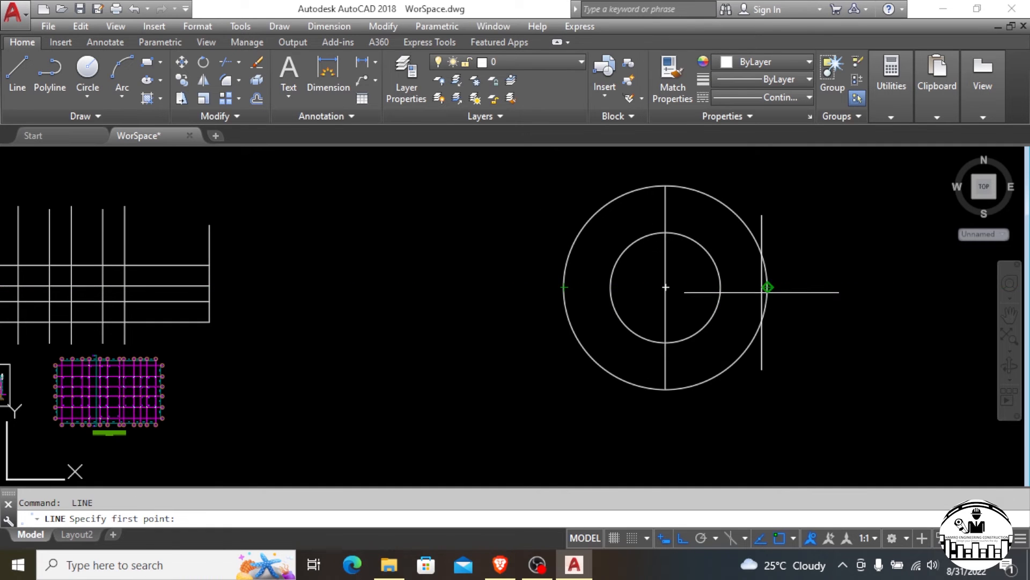
{"action": "left_click", "coordinate": [767, 287]}
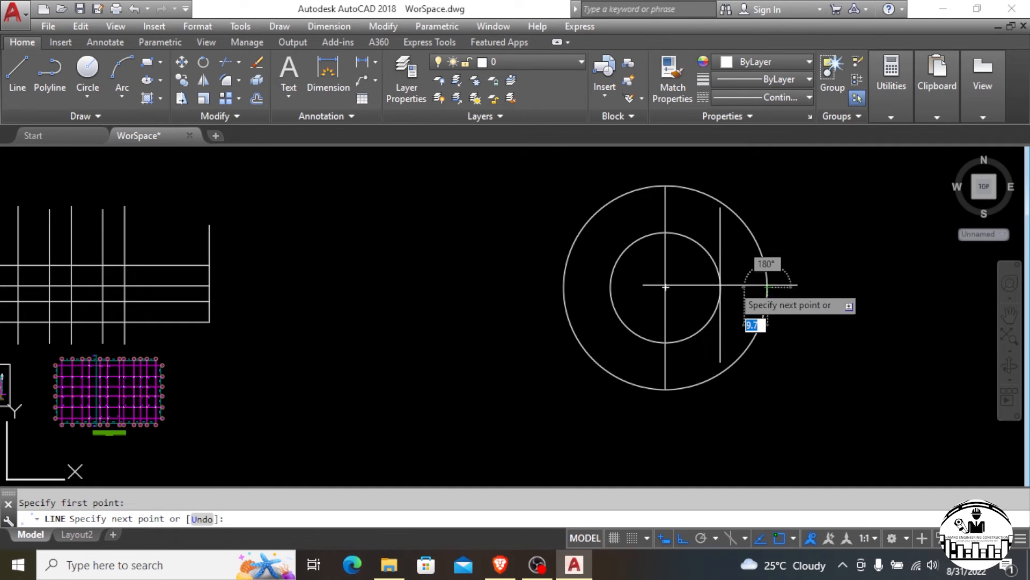
{"action": "left_click", "coordinate": [563, 287]}
{"action": "key", "text": "Return"}
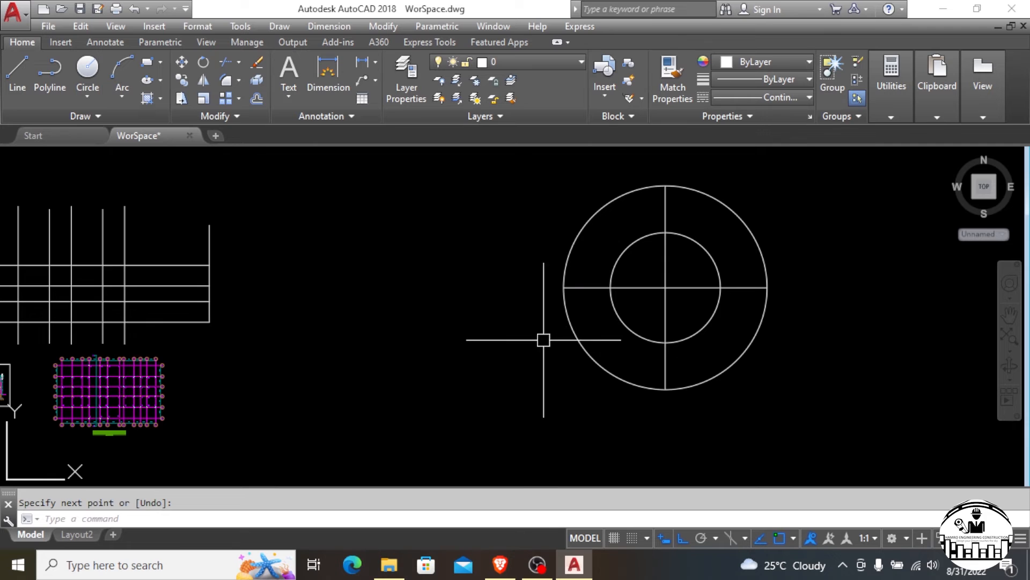
Step: Rotate the vertical diameter line by 45 degrees about the common centre of the circles
{"action": "scroll", "coordinate": [543, 338], "scroll_direction": "down", "scroll_amount": 2}
{"action": "scroll", "coordinate": [605, 338], "scroll_direction": "up", "scroll_amount": 3}
{"action": "scroll", "coordinate": [664, 300], "scroll_direction": "up", "scroll_amount": 2}
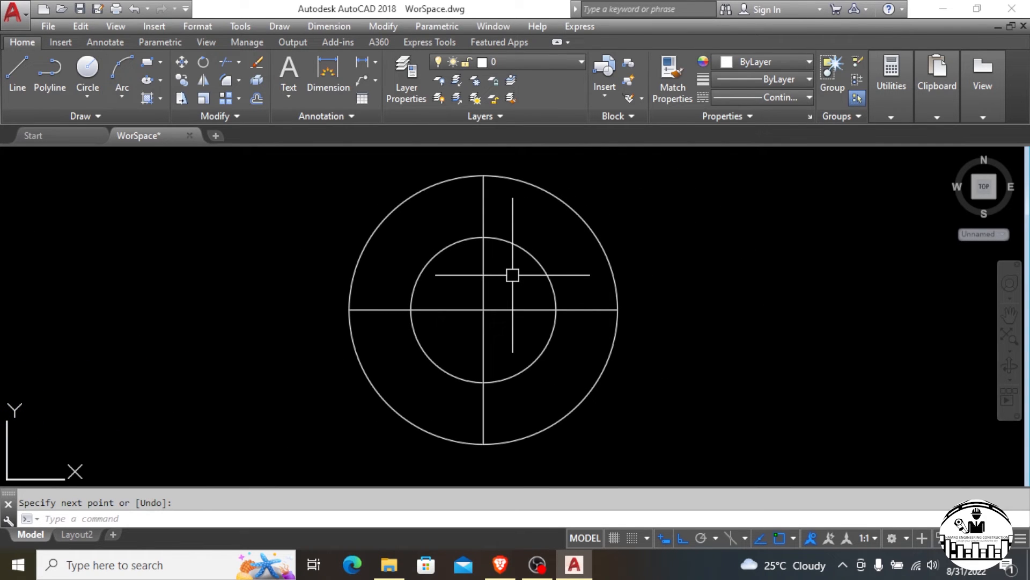
{"action": "left_click", "coordinate": [485, 212]}
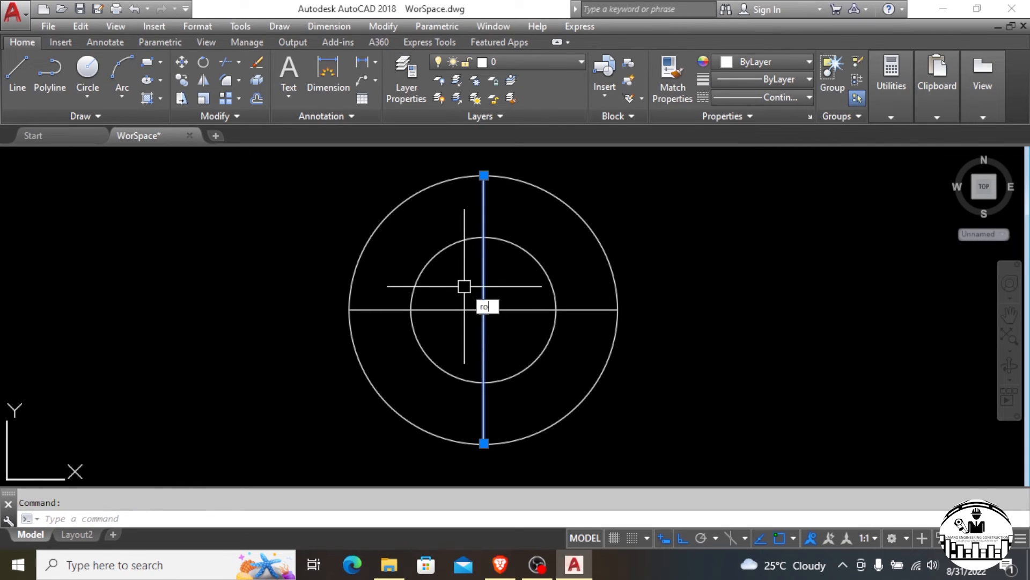
{"action": "key", "text": "Return"}
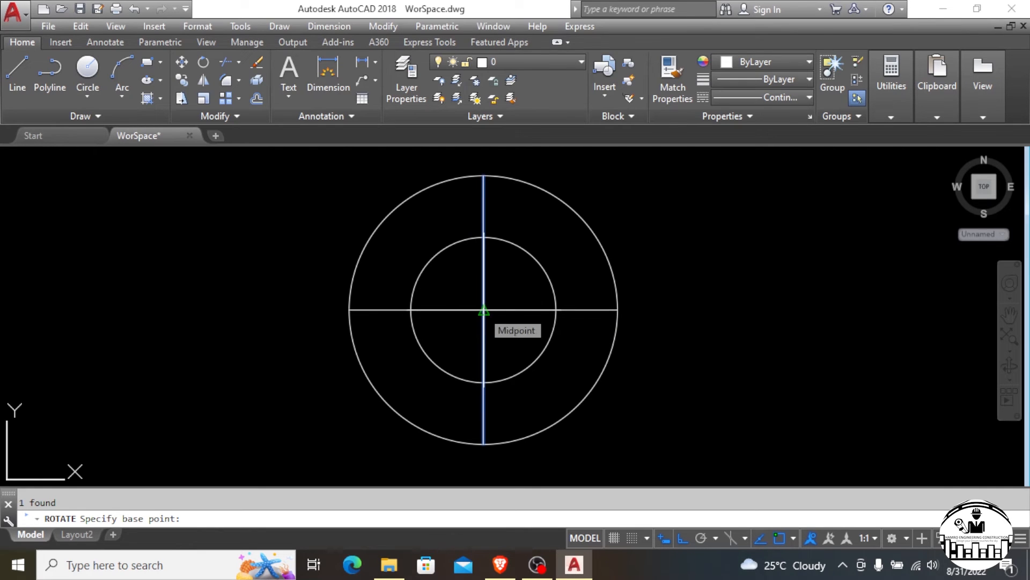
{"action": "left_click", "coordinate": [484, 311]}
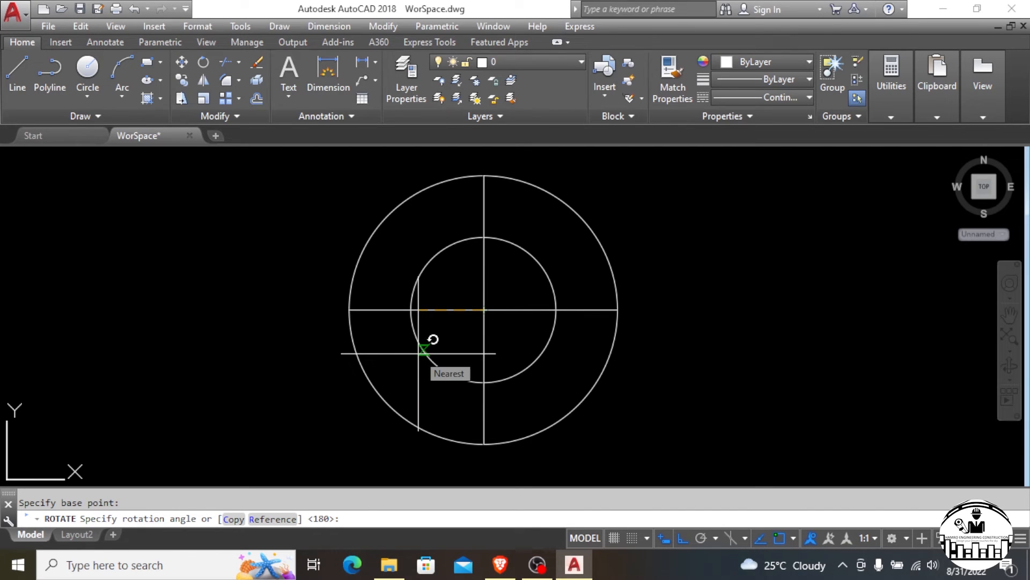
{"action": "type", "text": "45"}
{"action": "key", "text": "Return"}
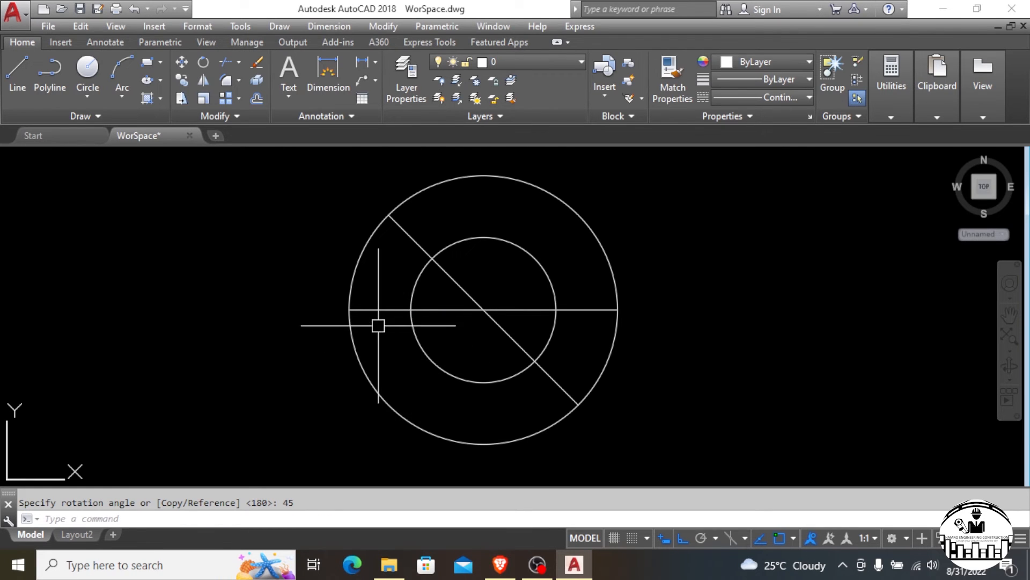
Step: Rotate the horizontal diameter line by 45 degrees about the common centre of the circles
{"action": "left_click", "coordinate": [390, 310]}
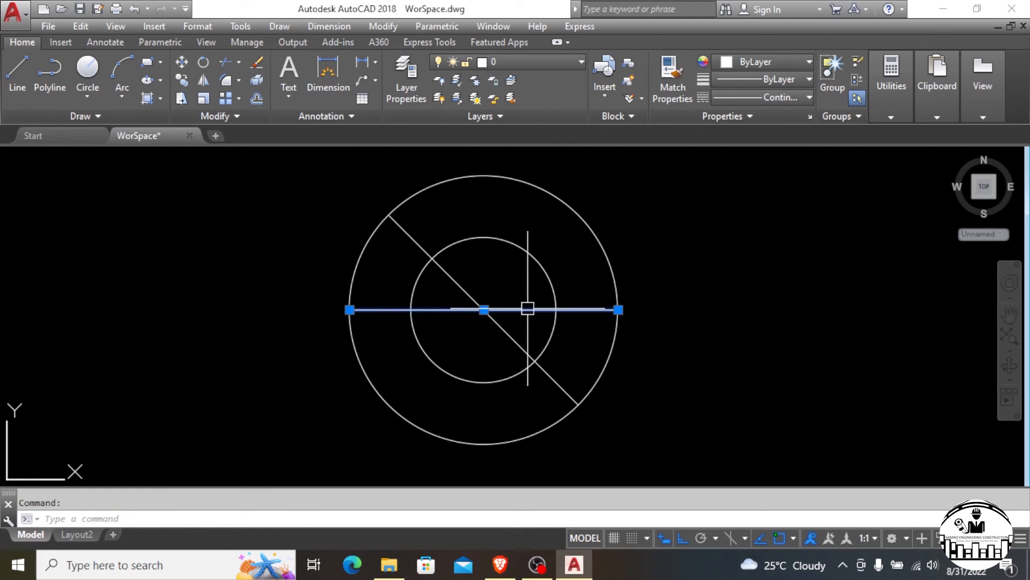
{"action": "type", "text": "ro"}
{"action": "key", "text": "Return"}
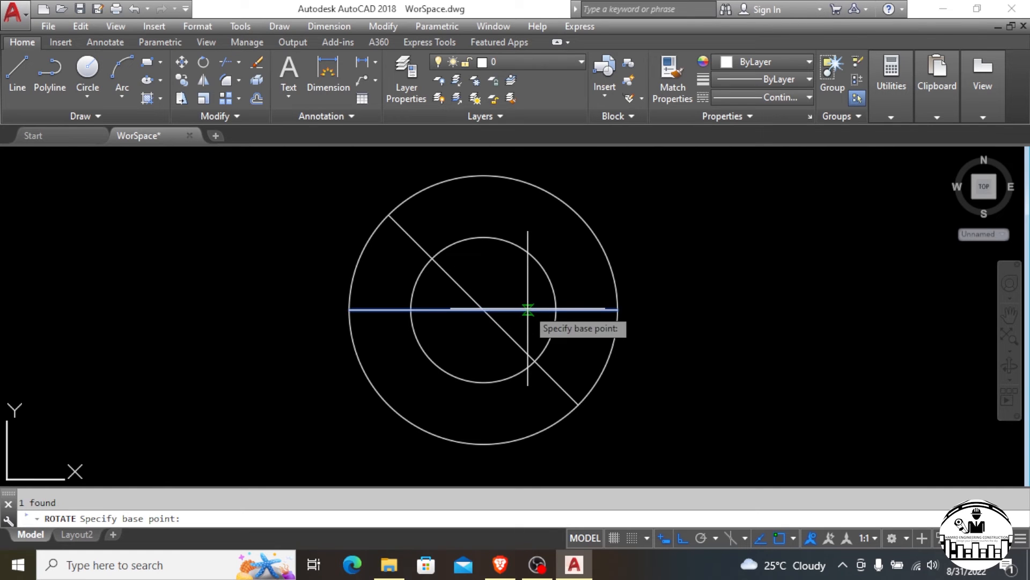
{"action": "left_click", "coordinate": [483, 310]}
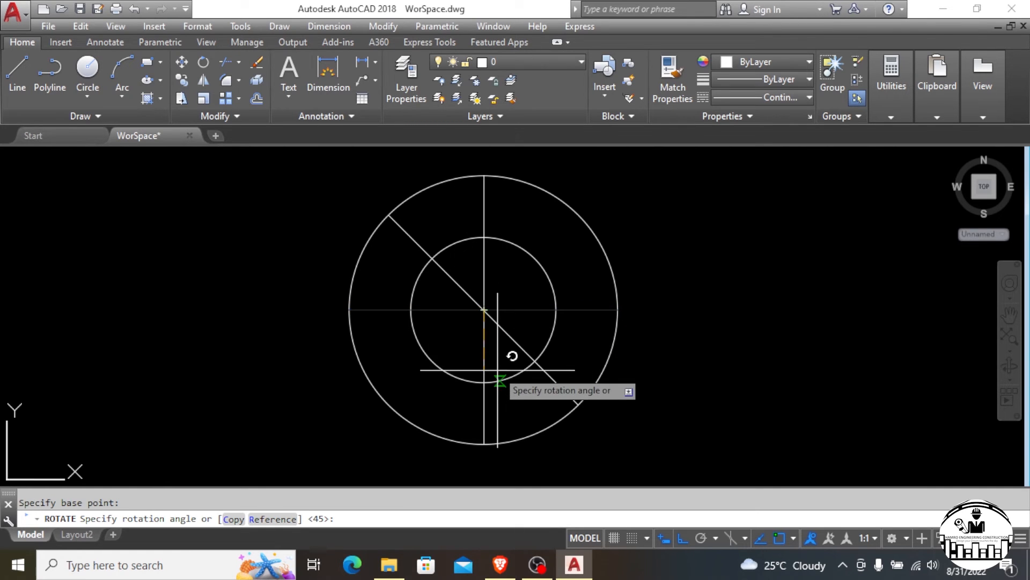
{"action": "type", "text": "45"}
{"action": "key", "text": "Return"}
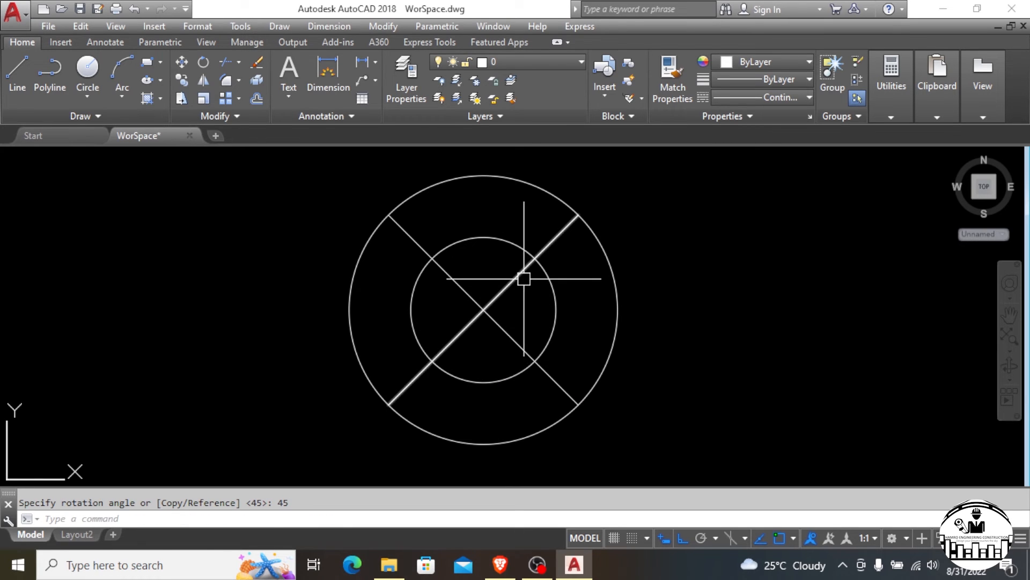
Step: Copy both circles with their diagonals from the centre, once about 123.9 units to the right and once to the left, on the same horizontal line
{"action": "scroll", "coordinate": [341, 311], "scroll_direction": "down", "scroll_amount": 2}
{"action": "left_click", "coordinate": [290, 195]}
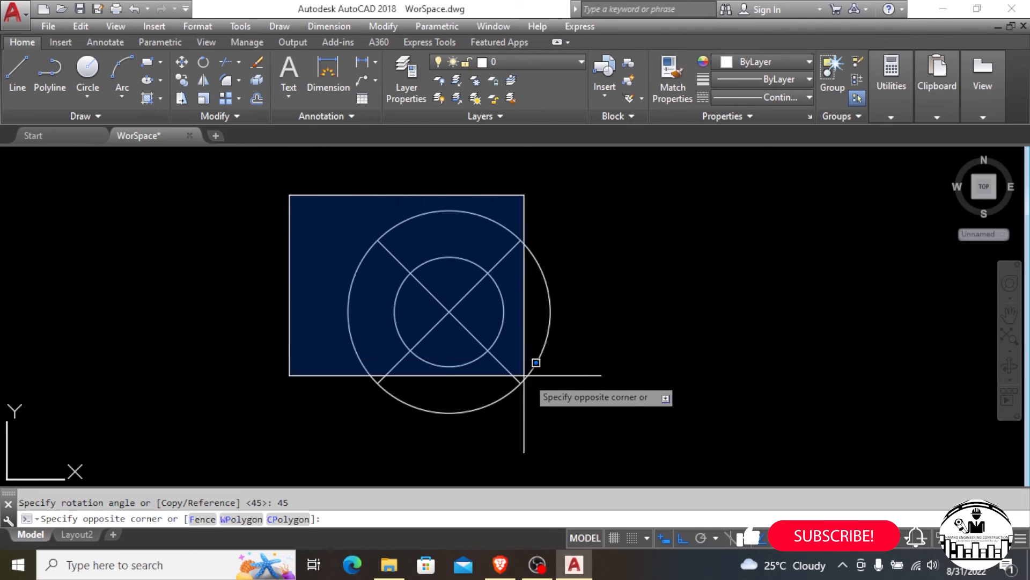
{"action": "left_click", "coordinate": [585, 426]}
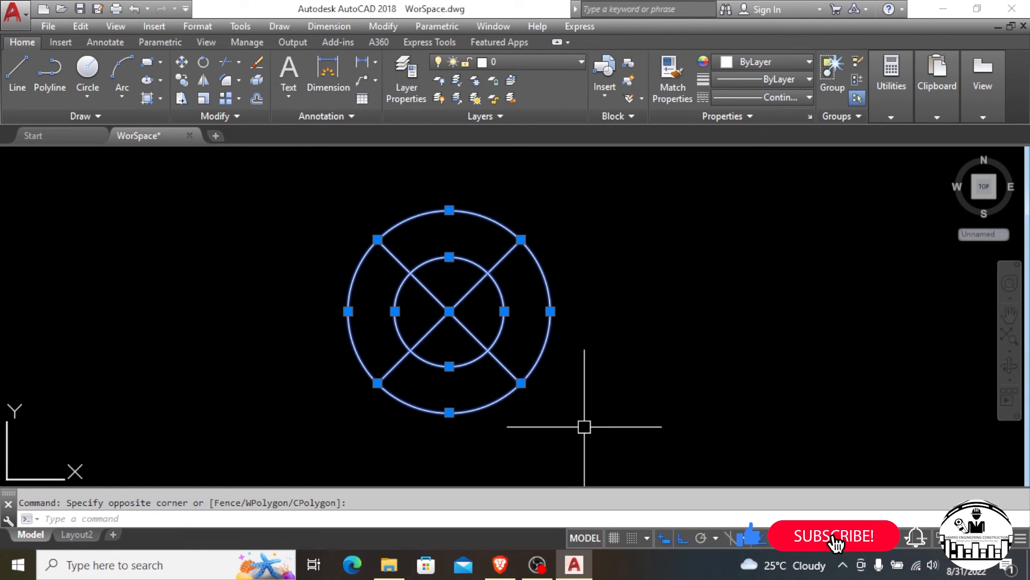
{"action": "type", "text": "co"}
{"action": "key", "text": "Return"}
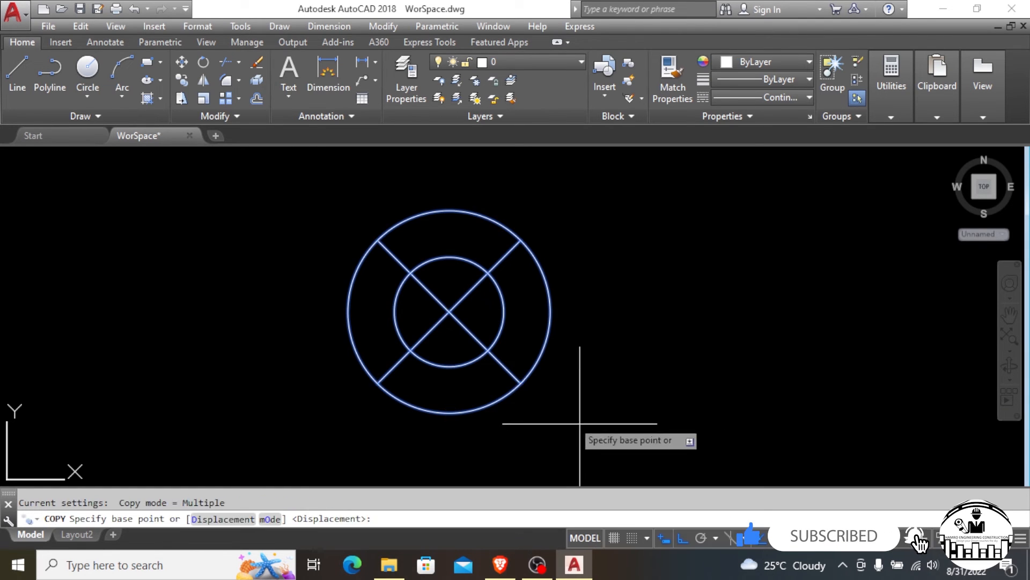
{"action": "left_click", "coordinate": [449, 312]}
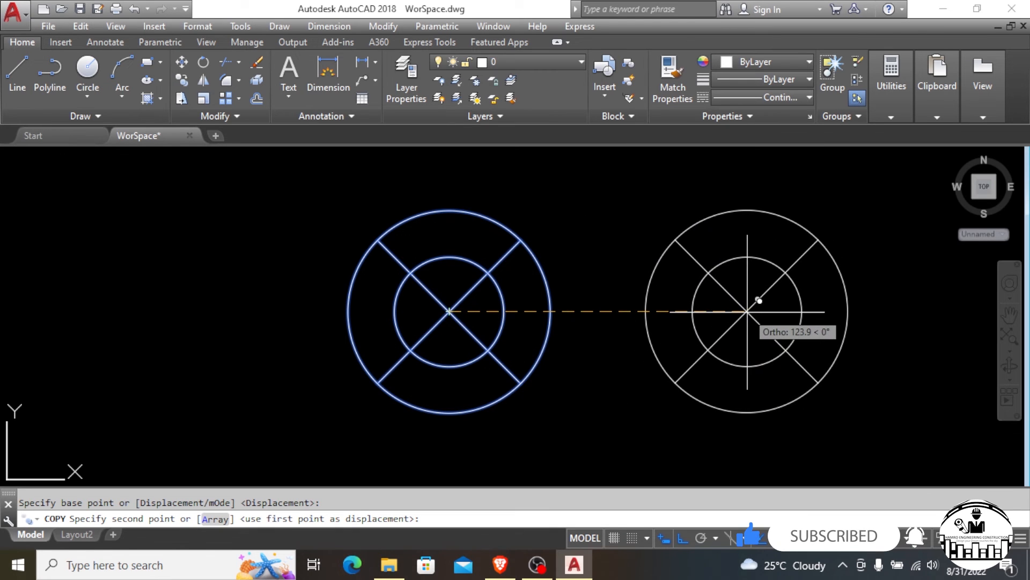
{"action": "left_click", "coordinate": [759, 300]}
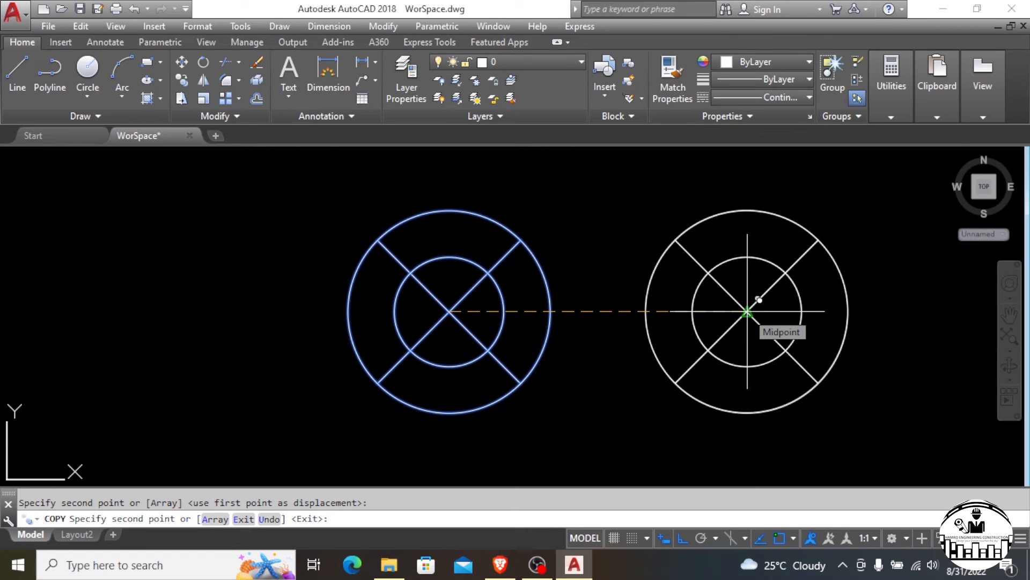
{"action": "scroll", "coordinate": [672, 341], "scroll_direction": "down", "scroll_amount": 2}
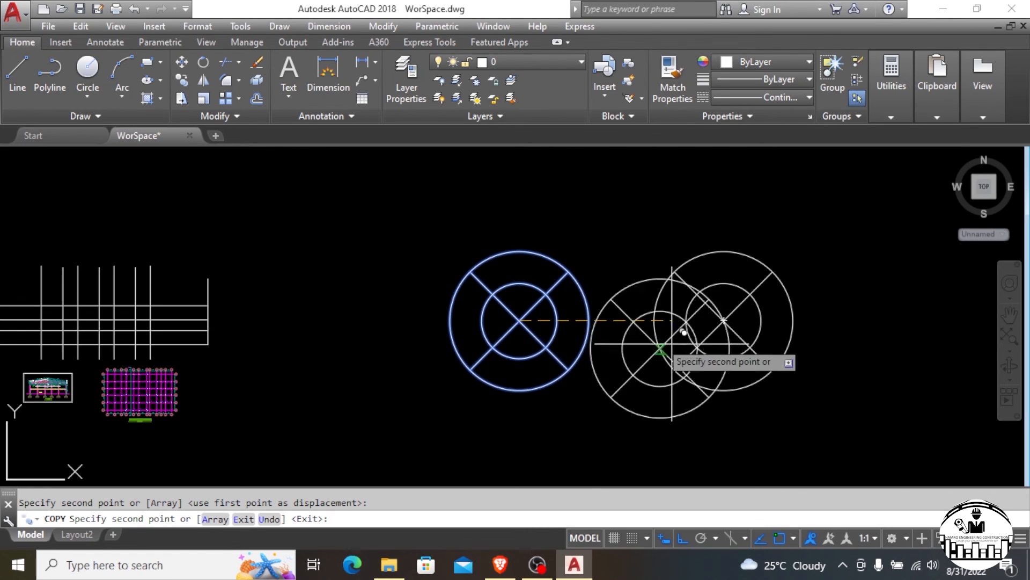
{"action": "left_click", "coordinate": [333, 337]}
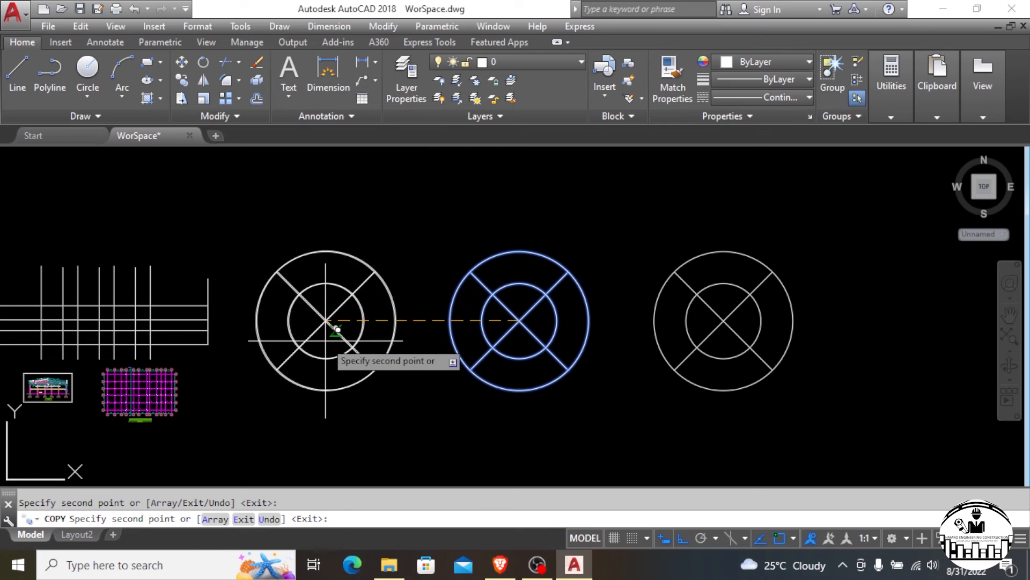
{"action": "key", "text": "Escape"}
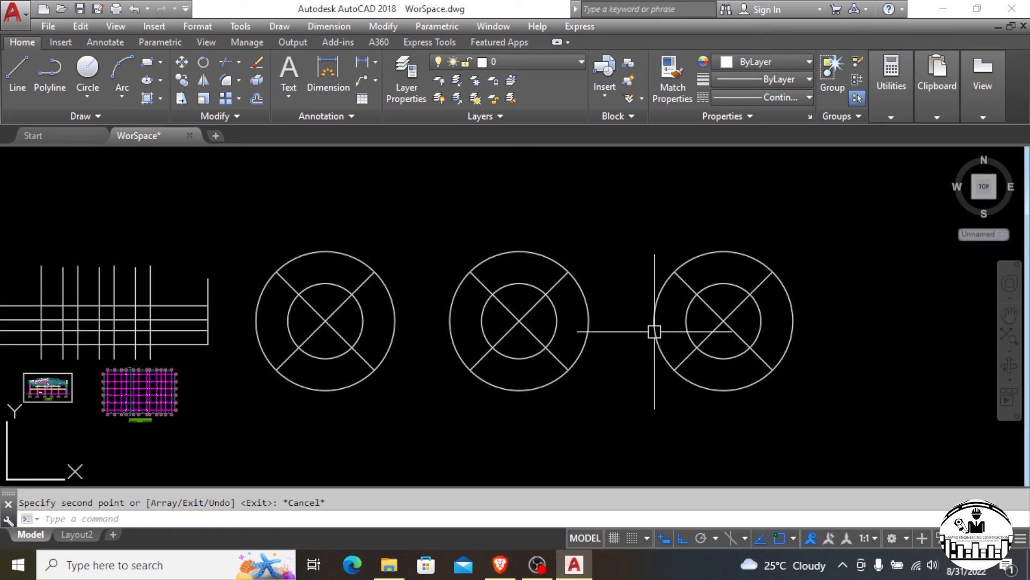
{"action": "scroll", "coordinate": [654, 331], "scroll_direction": "up", "scroll_amount": 1}
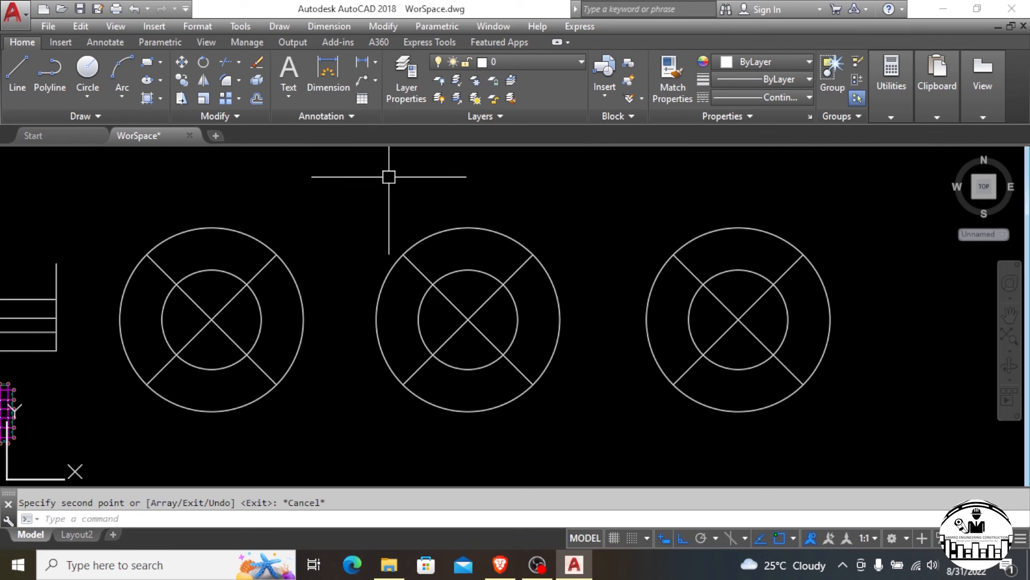
{"action": "scroll", "coordinate": [503, 283], "scroll_direction": "up", "scroll_amount": 2}
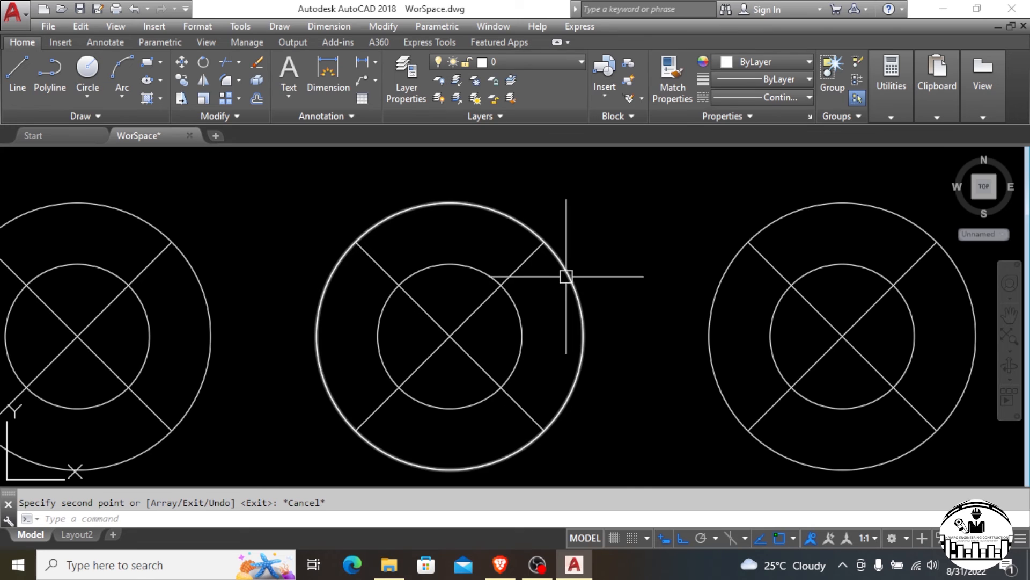
{"action": "key", "text": "Escape"}
{"action": "type", "text": "e"}
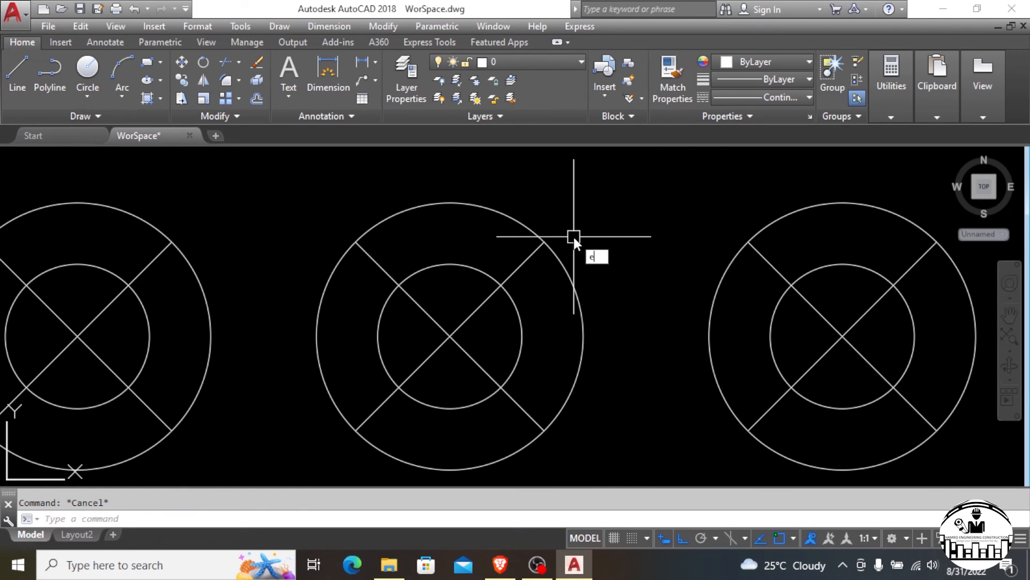
{"action": "type", "text": "x"}
{"action": "key", "text": "Return"}
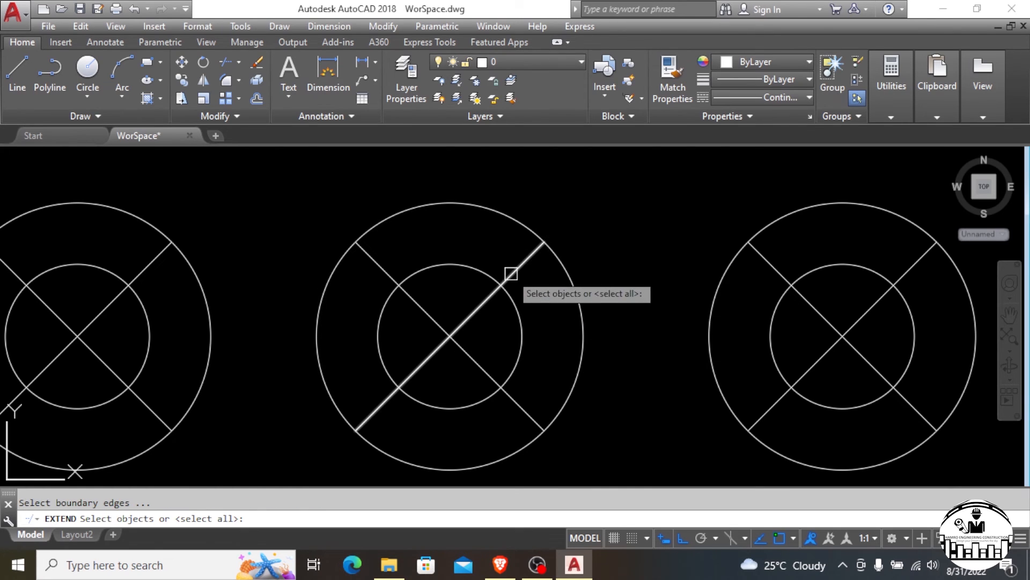
{"action": "key", "text": "Return"}
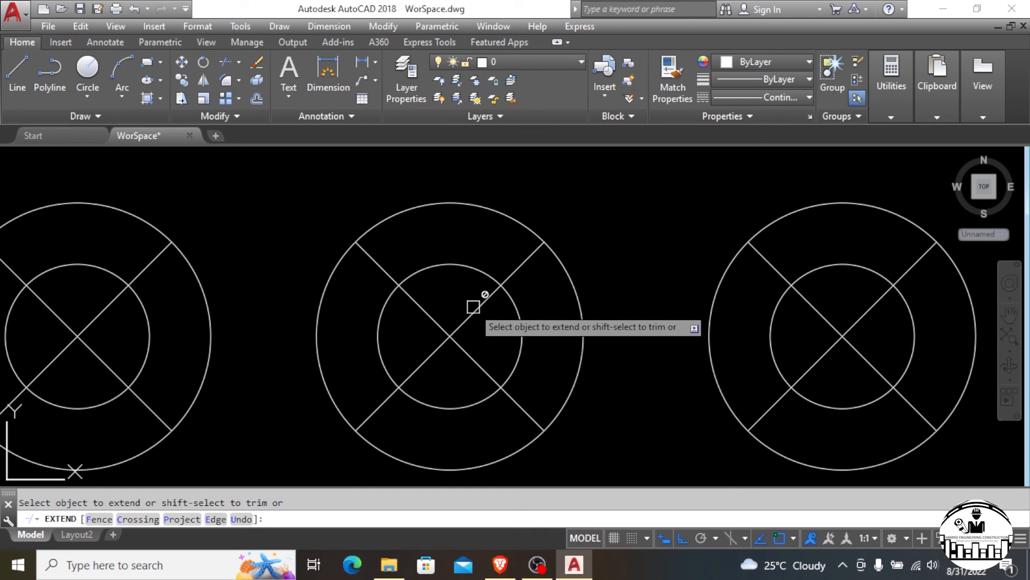
{"action": "key", "text": "Escape"}
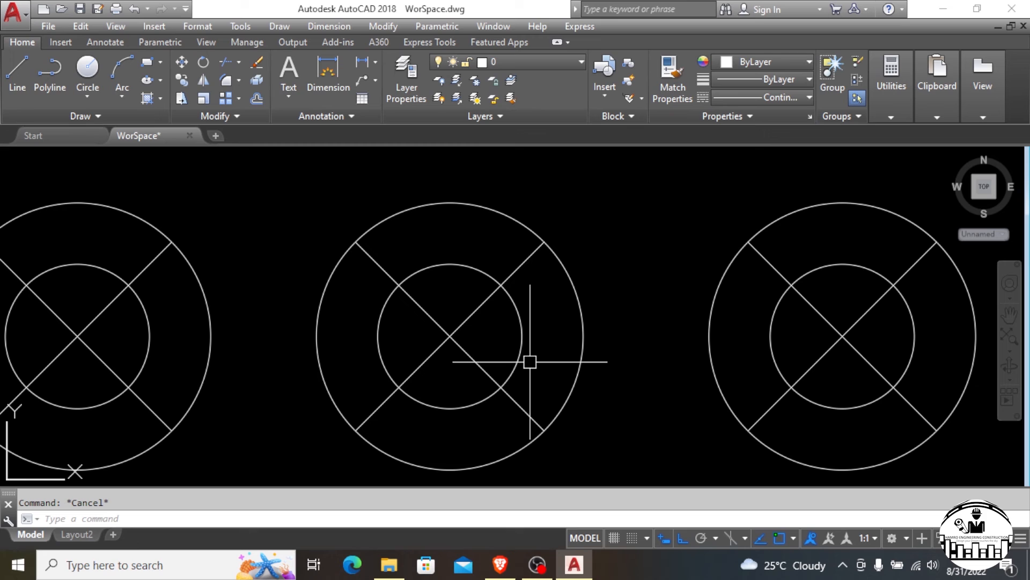
Step: Trim both diagonals inside the small circle of the middle figure, using all objects as cutting edges
{"action": "type", "text": "tr"}
{"action": "key", "text": "Return"}
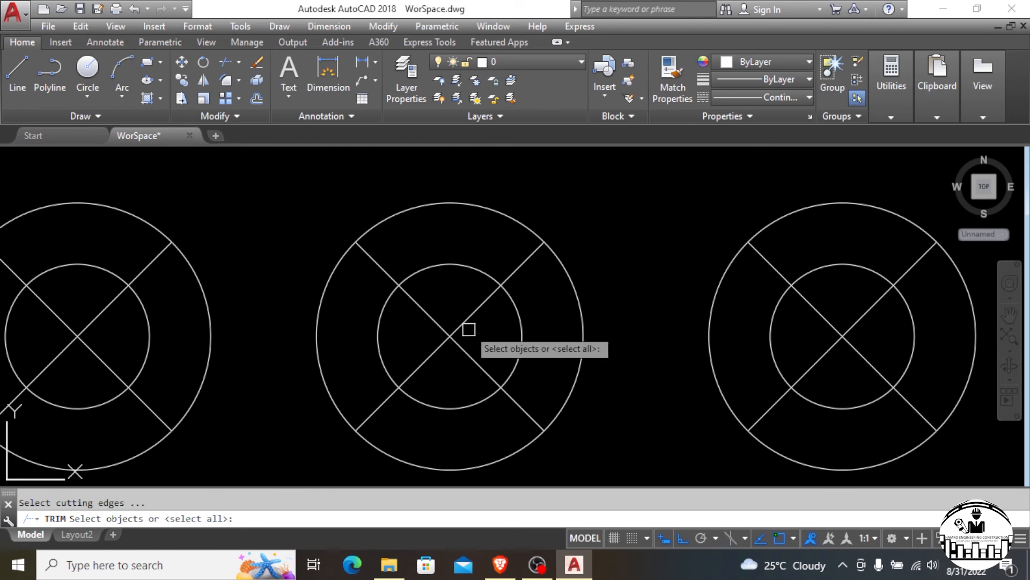
{"action": "key", "text": "Return"}
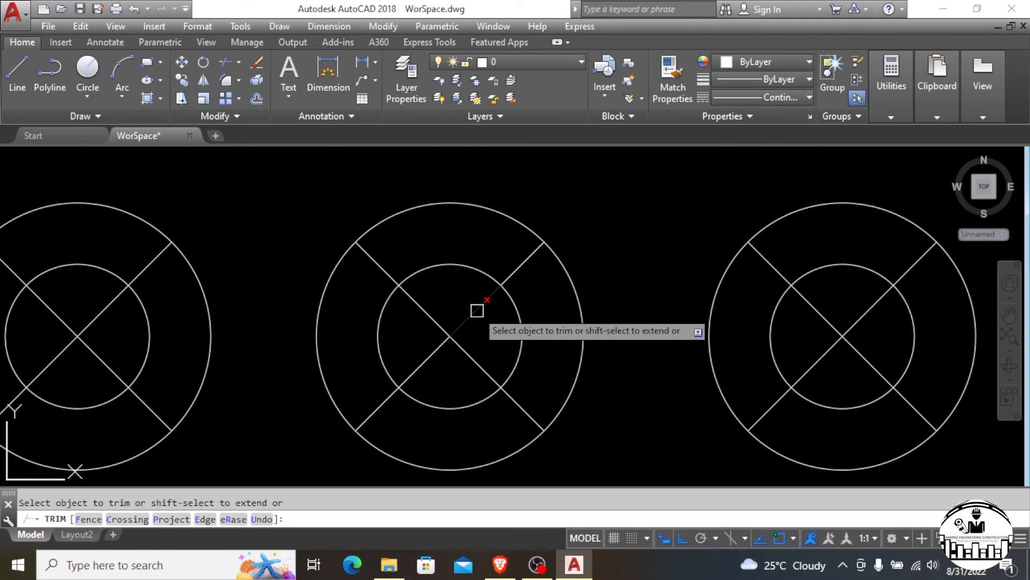
{"action": "left_click", "coordinate": [477, 310]}
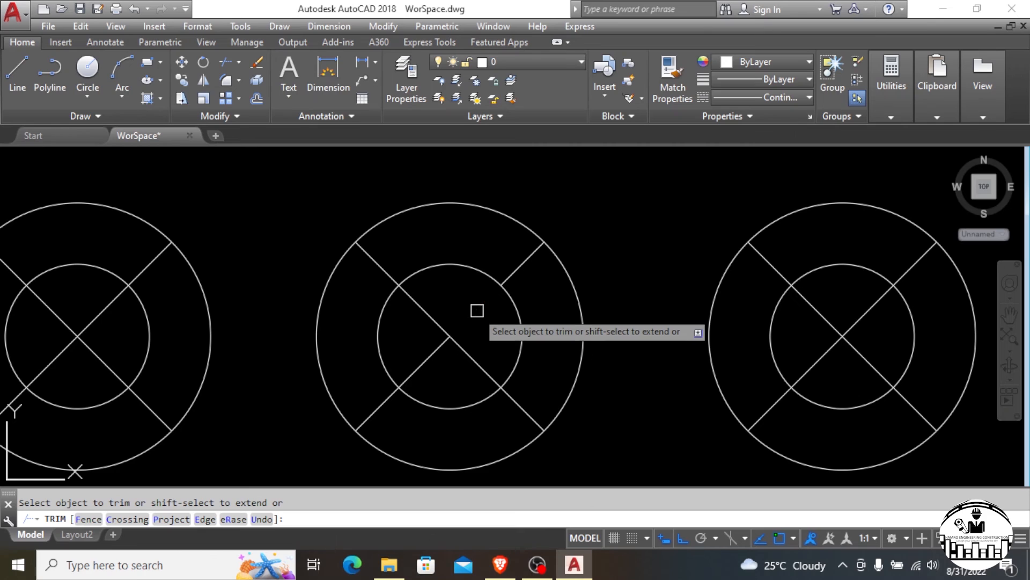
{"action": "left_click", "coordinate": [437, 322]}
{"action": "left_click", "coordinate": [436, 350]}
{"action": "left_click", "coordinate": [460, 350]}
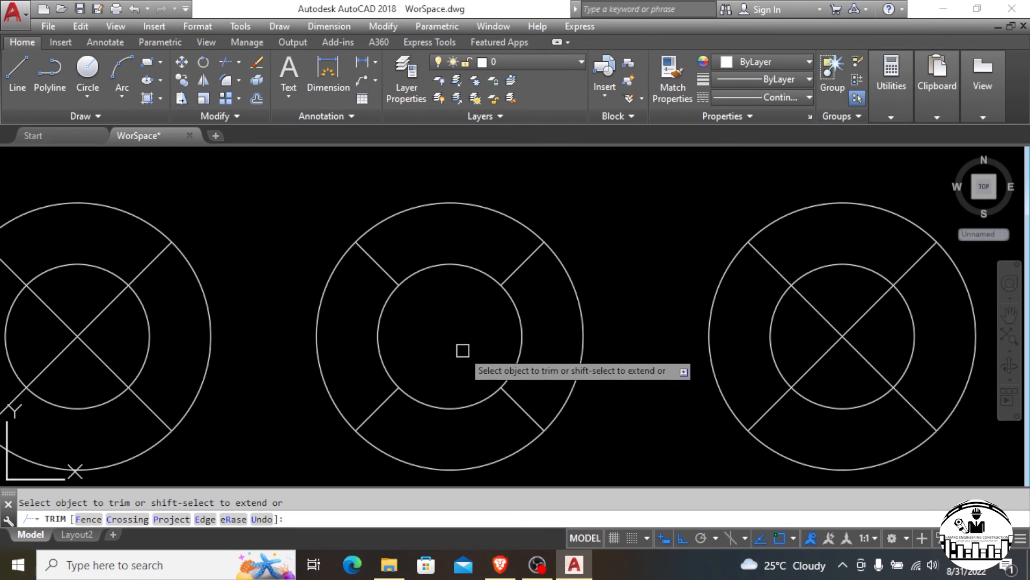
{"action": "scroll", "coordinate": [334, 232], "scroll_direction": "down", "scroll_amount": 2}
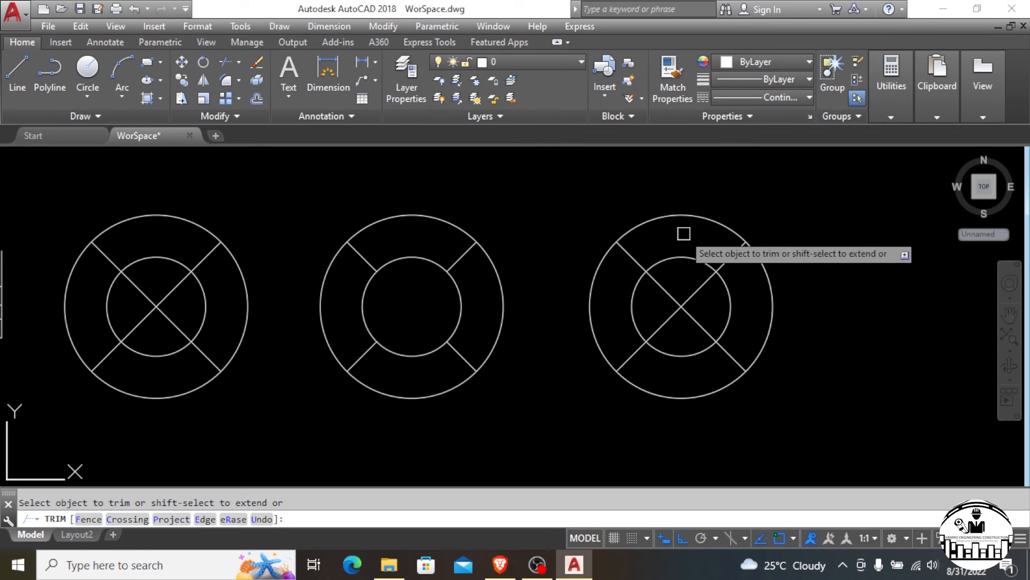
{"action": "scroll", "coordinate": [684, 232], "scroll_direction": "down", "scroll_amount": 1}
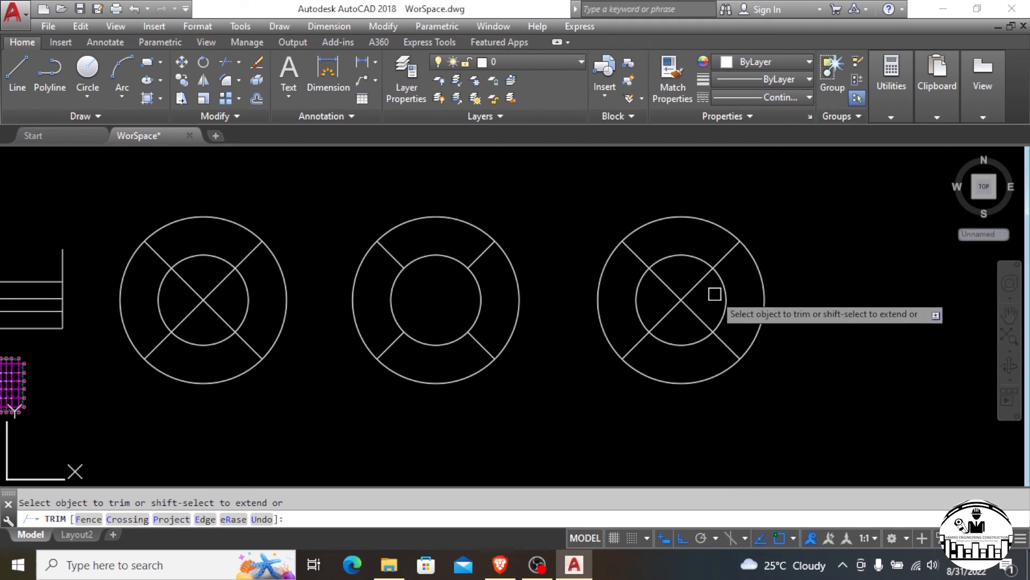
{"action": "key", "text": "Escape"}
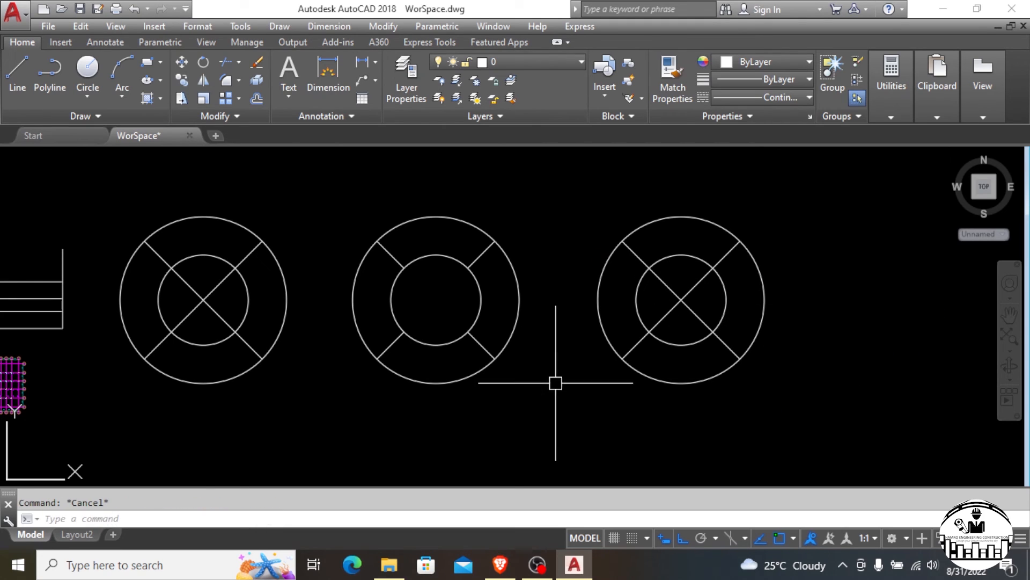
Step: Trim the four diagonal segments between the small and large circles of the rightmost figure, using all objects as cutting edges
{"action": "key", "text": "Return"}
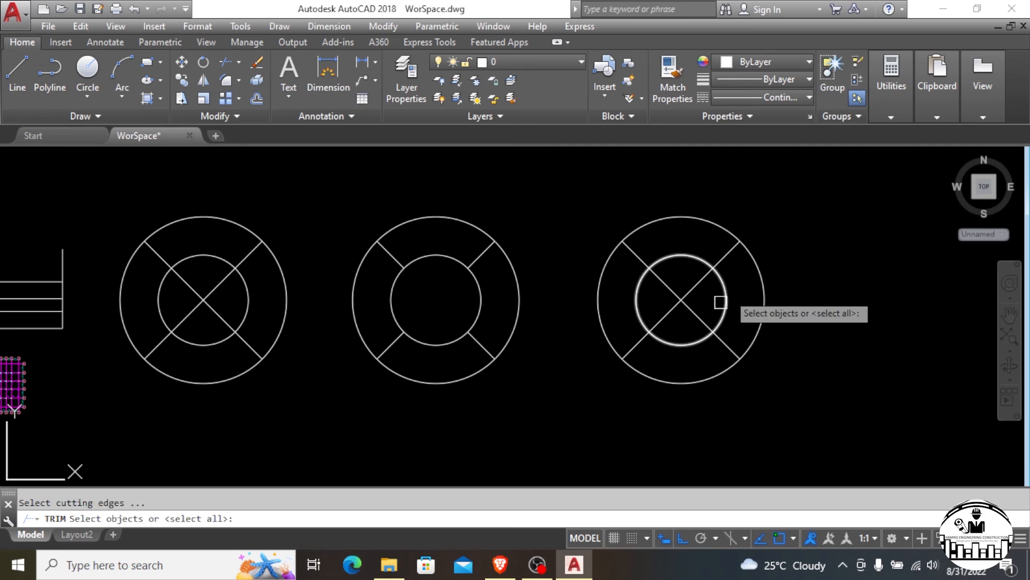
{"action": "key", "text": "Return"}
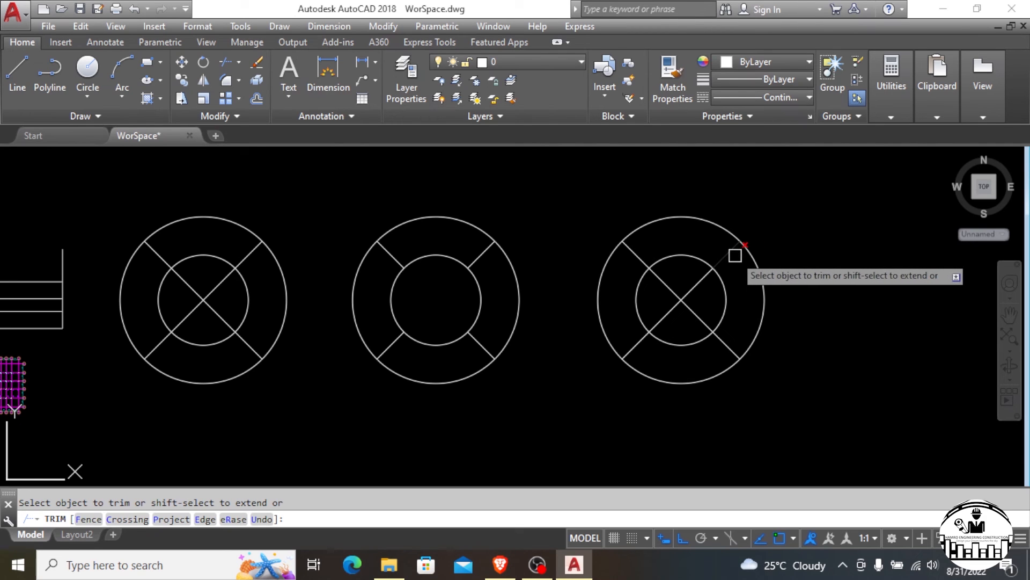
{"action": "left_click", "coordinate": [735, 256]}
{"action": "left_click", "coordinate": [637, 253]}
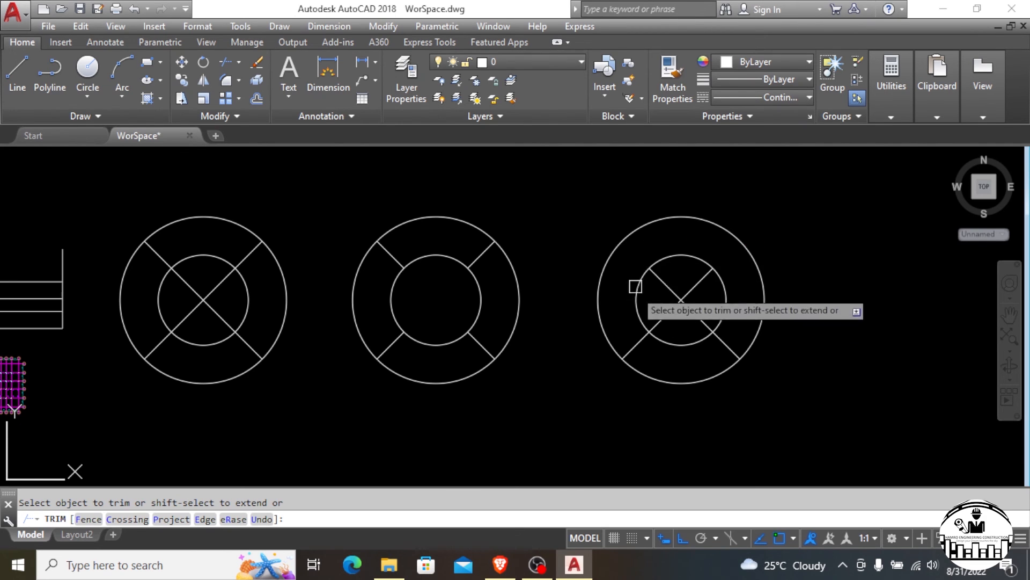
{"action": "left_click", "coordinate": [641, 337]}
{"action": "left_click", "coordinate": [717, 346]}
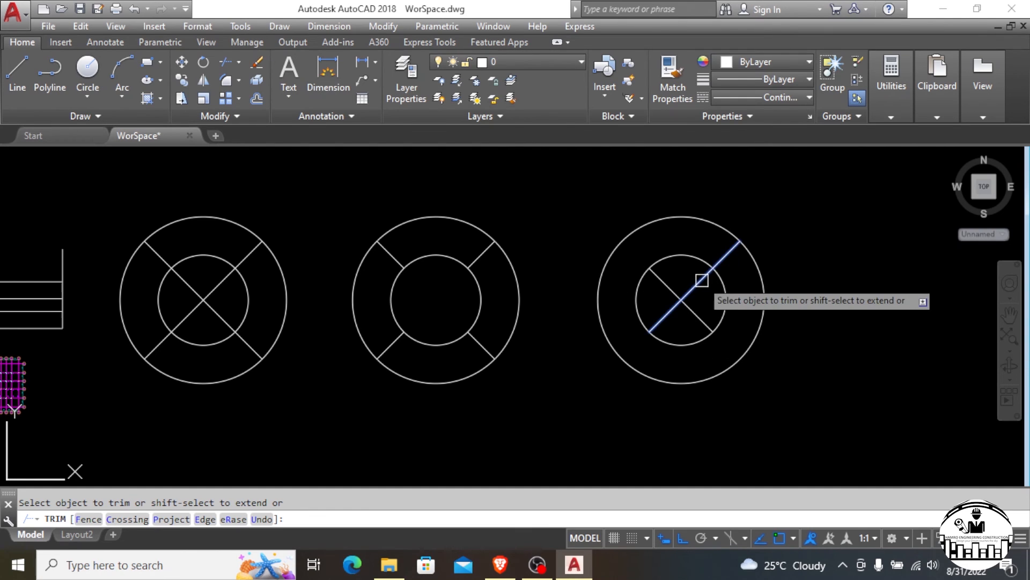
Step: Extend the shortened diagonals of the rightmost figure back out to its large circle from within the Trim command
{"action": "left_click", "coordinate": [667, 281], "text": "shift"}
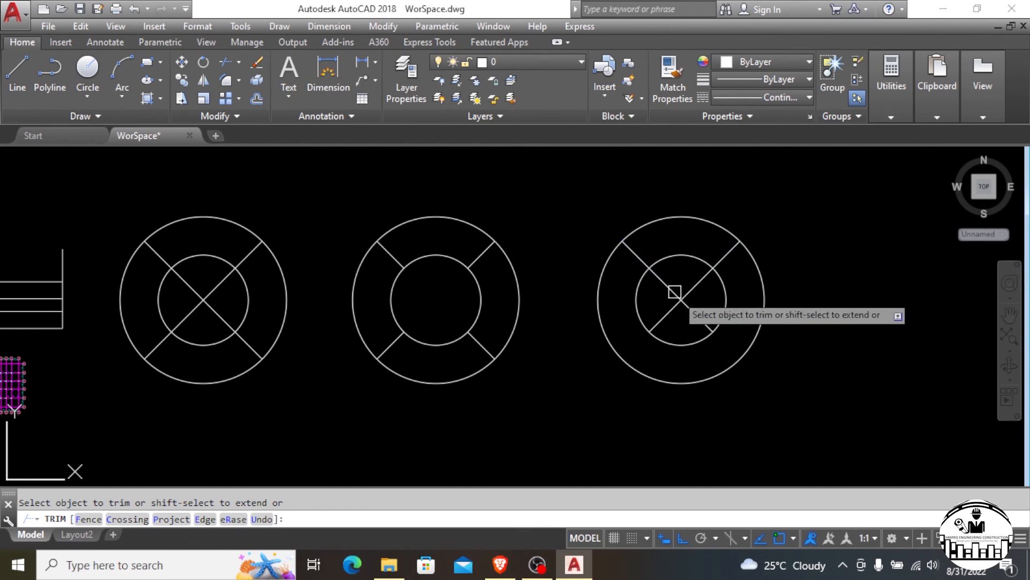
{"action": "left_click", "coordinate": [701, 318], "text": "shift"}
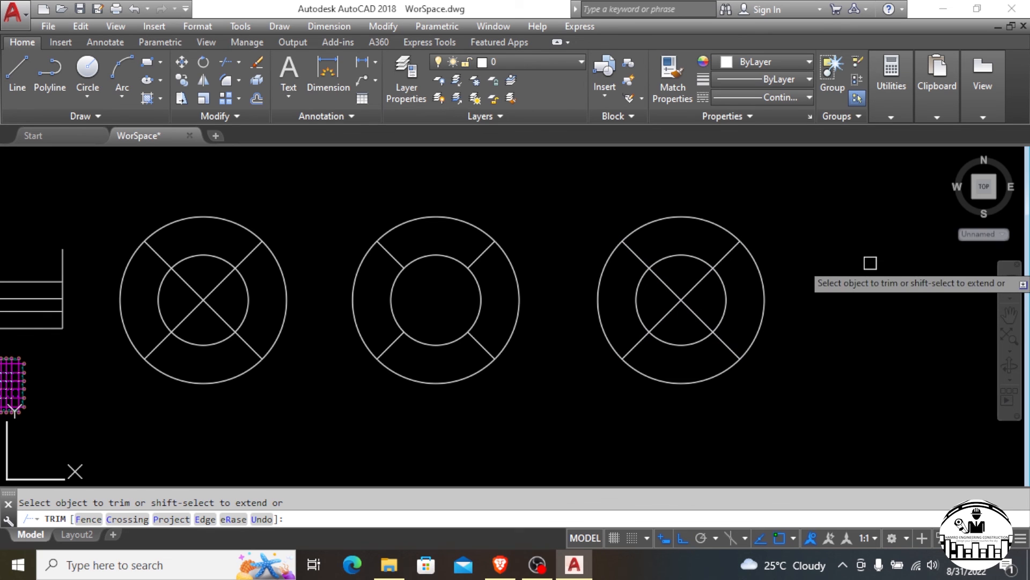
{"action": "scroll", "coordinate": [596, 271], "scroll_direction": "down", "scroll_amount": 3}
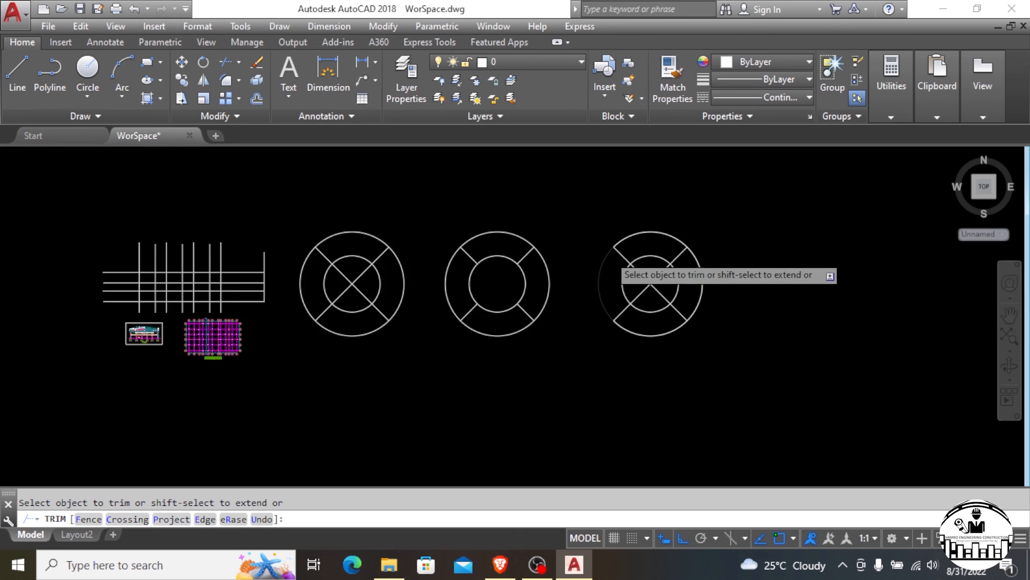
{"action": "scroll", "coordinate": [679, 207], "scroll_direction": "up", "scroll_amount": 4}
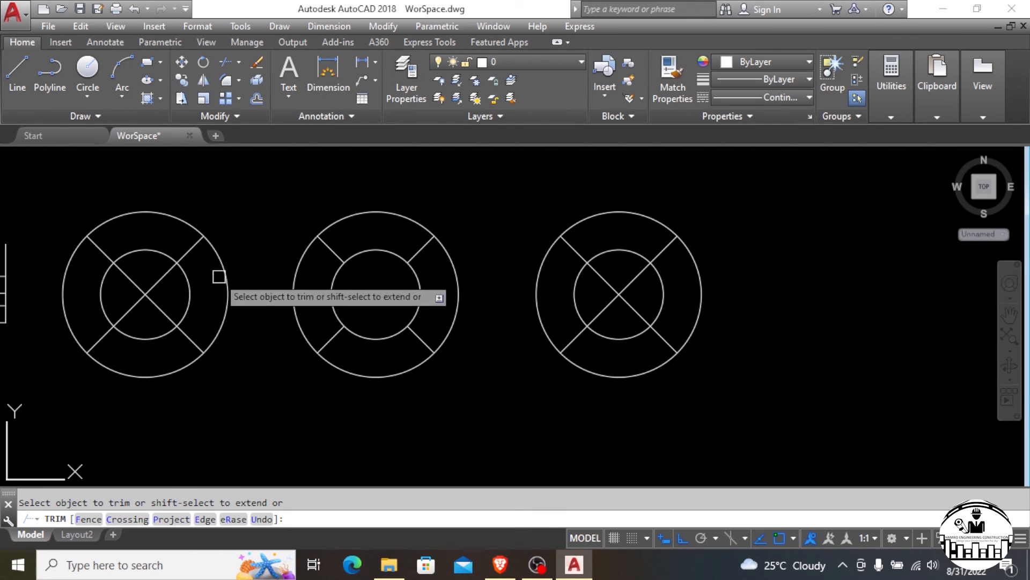
{"action": "scroll", "coordinate": [95, 274], "scroll_direction": "up", "scroll_amount": 2}
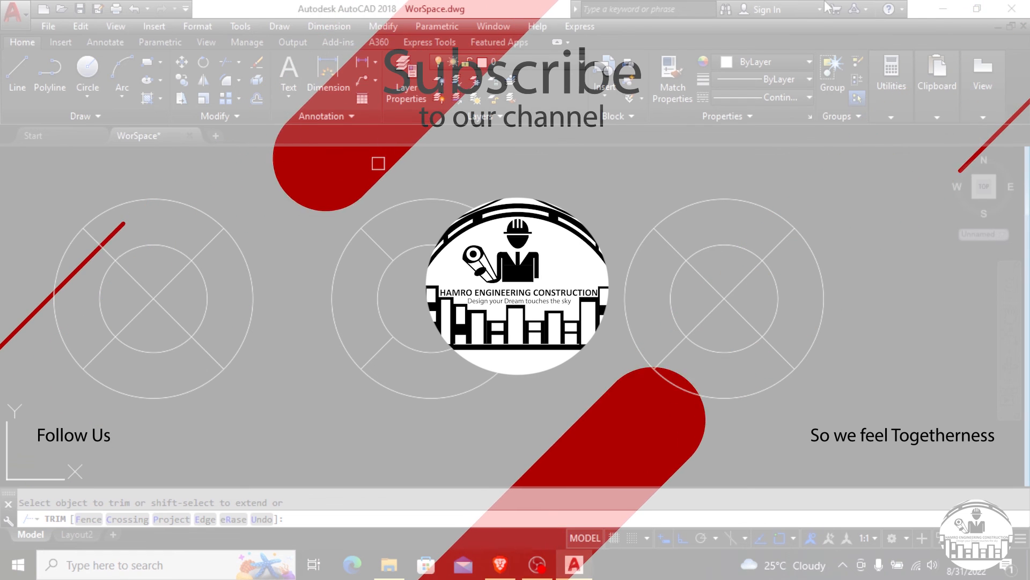
Step: Cancel the Trim command and quit AutoCAD
{"action": "left_click", "coordinate": [1020, 7]}
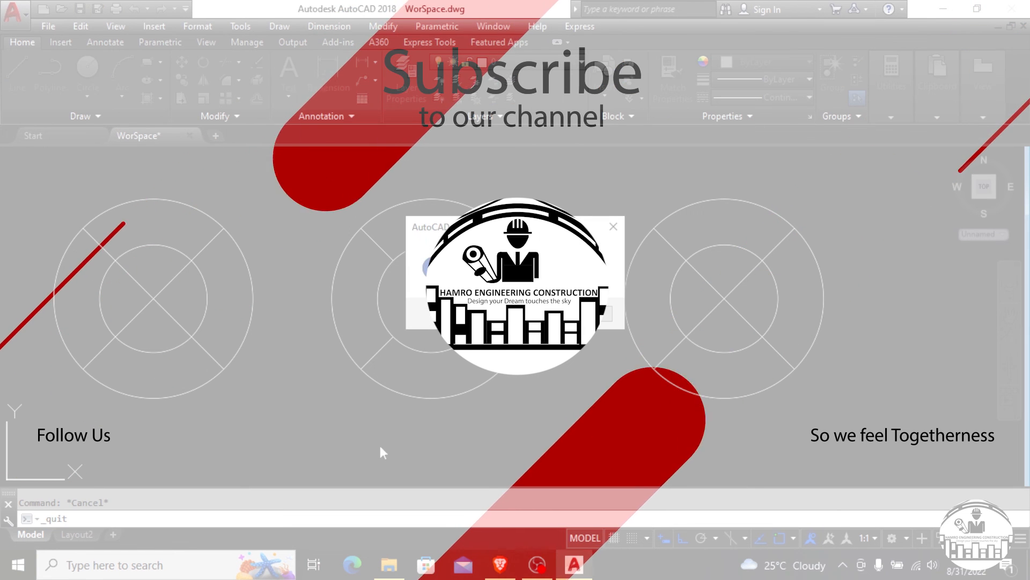